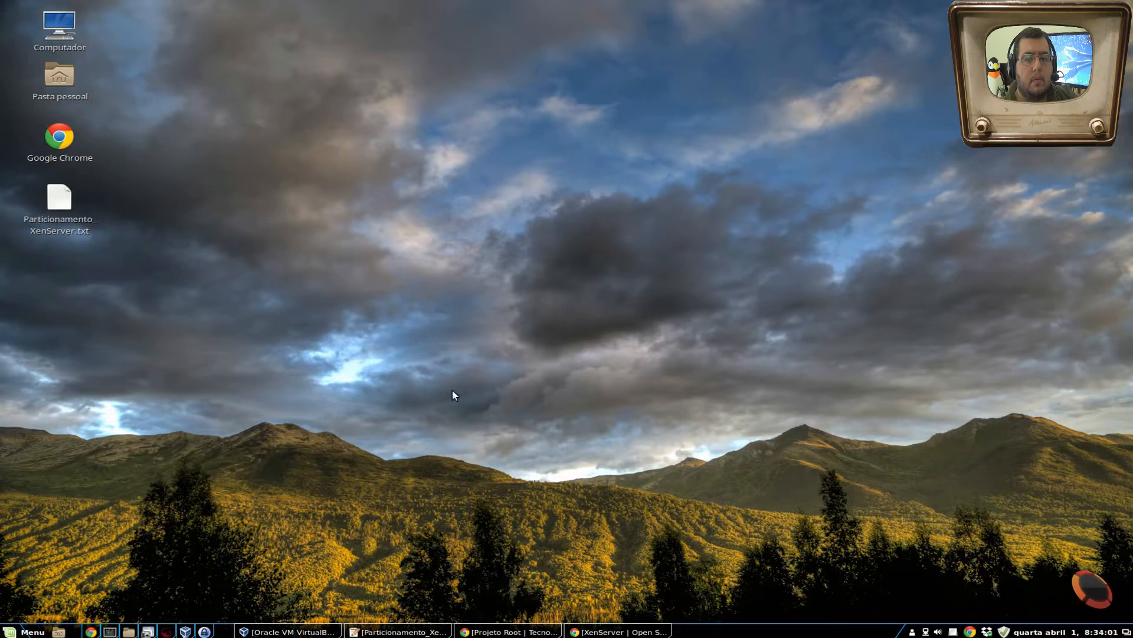
- Switch to the XenServer site in Chrome, start downloading the installation ISO and check it in the downloads list
{"action": "left_click", "coordinate": [589, 633]}
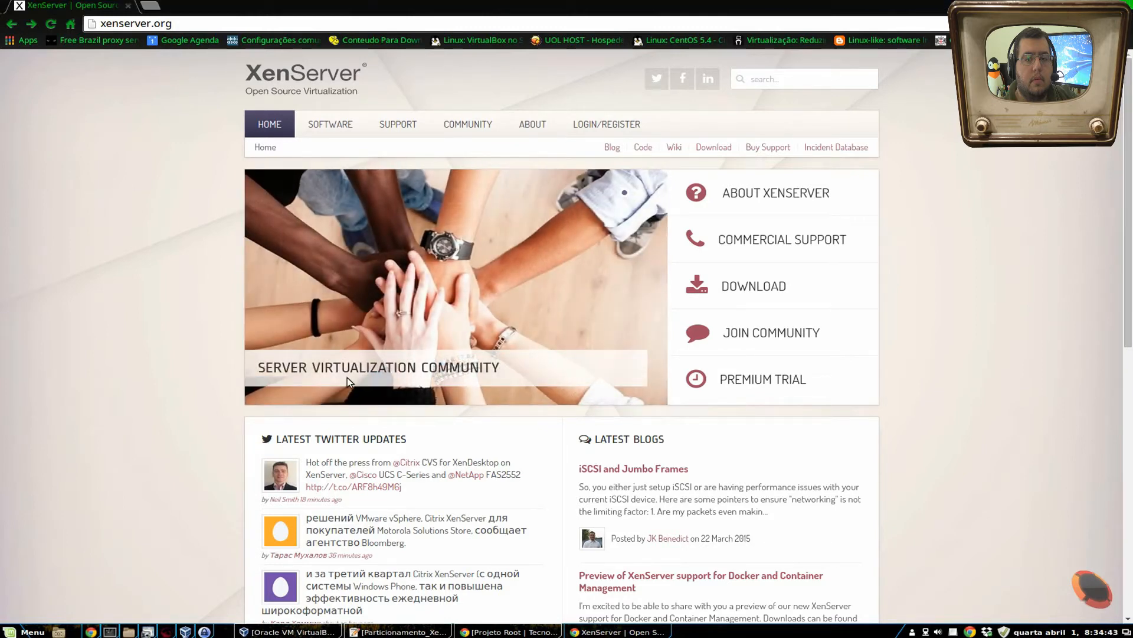
{"action": "left_click", "coordinate": [765, 291]}
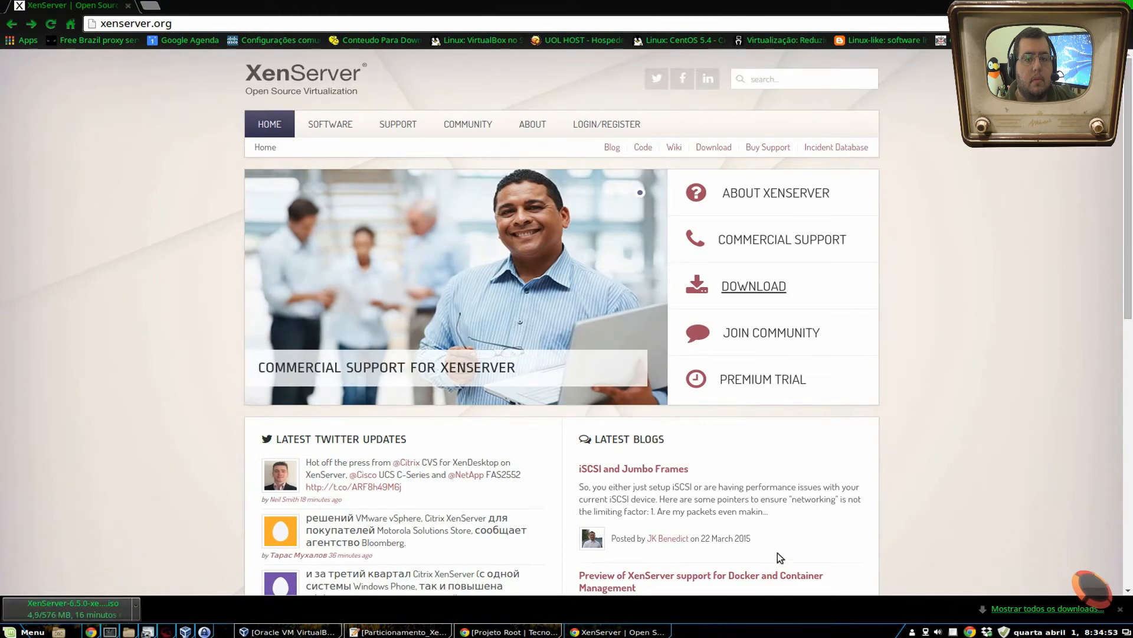
{"action": "key", "text": "ctrl+j"}
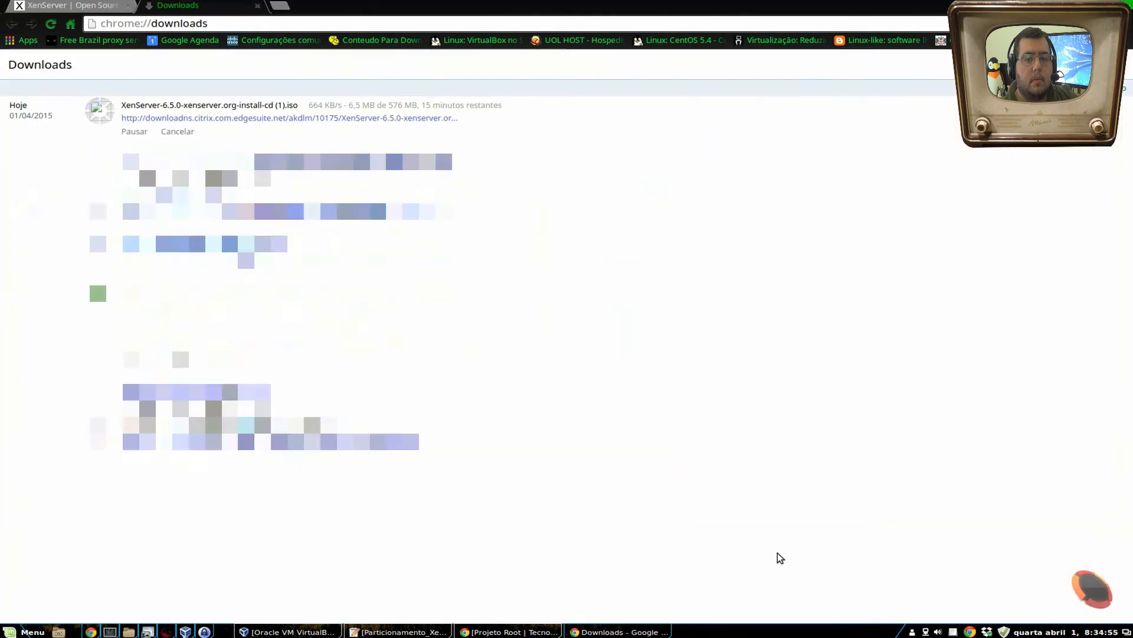
{"action": "key", "text": "ctrl+w"}
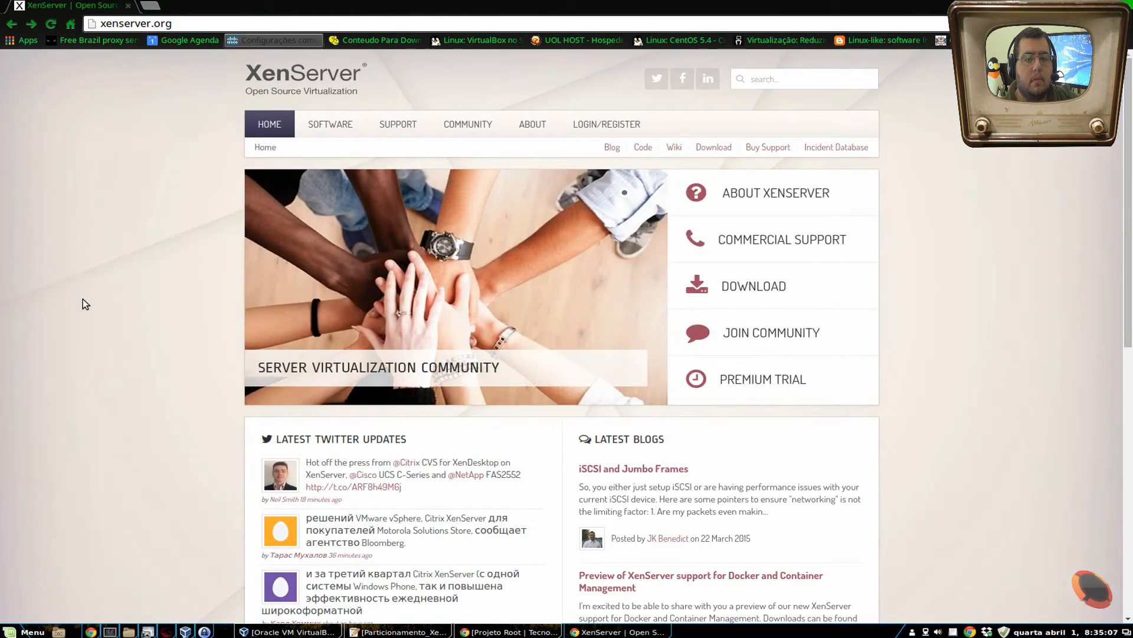
- Look over the XenServer home page and open the project's wiki
{"action": "scroll", "coordinate": [83, 304], "scroll_direction": "down", "scroll_amount": 1}
{"action": "scroll", "coordinate": [83, 304], "scroll_direction": "down", "scroll_amount": 3}
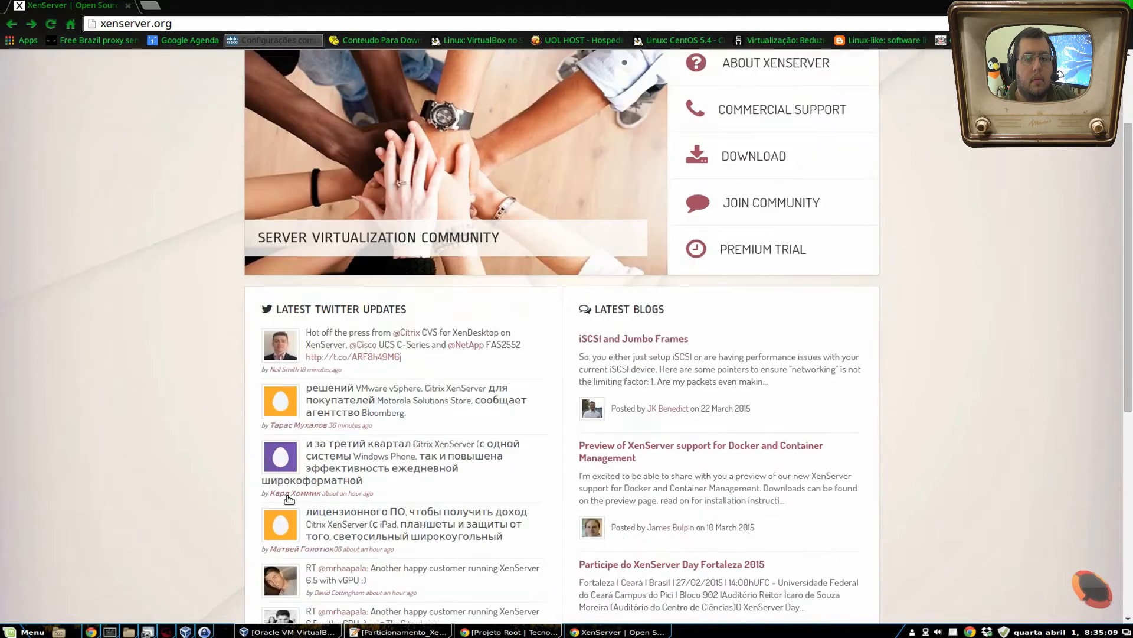
{"action": "scroll", "coordinate": [987, 423], "scroll_direction": "up", "scroll_amount": 4}
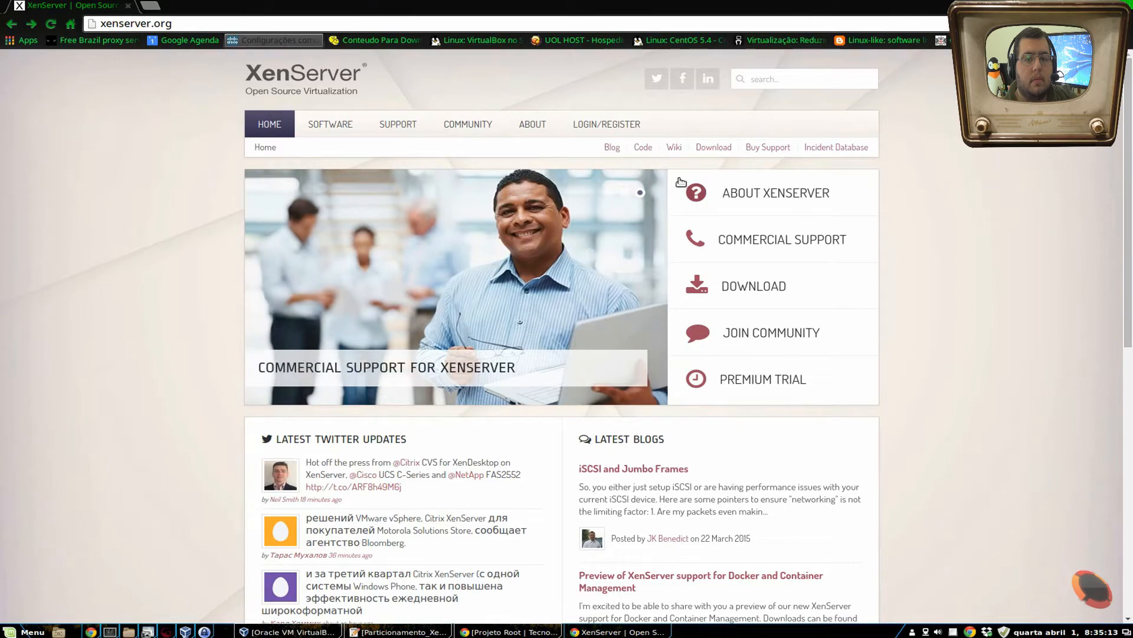
{"action": "left_click", "coordinate": [671, 149]}
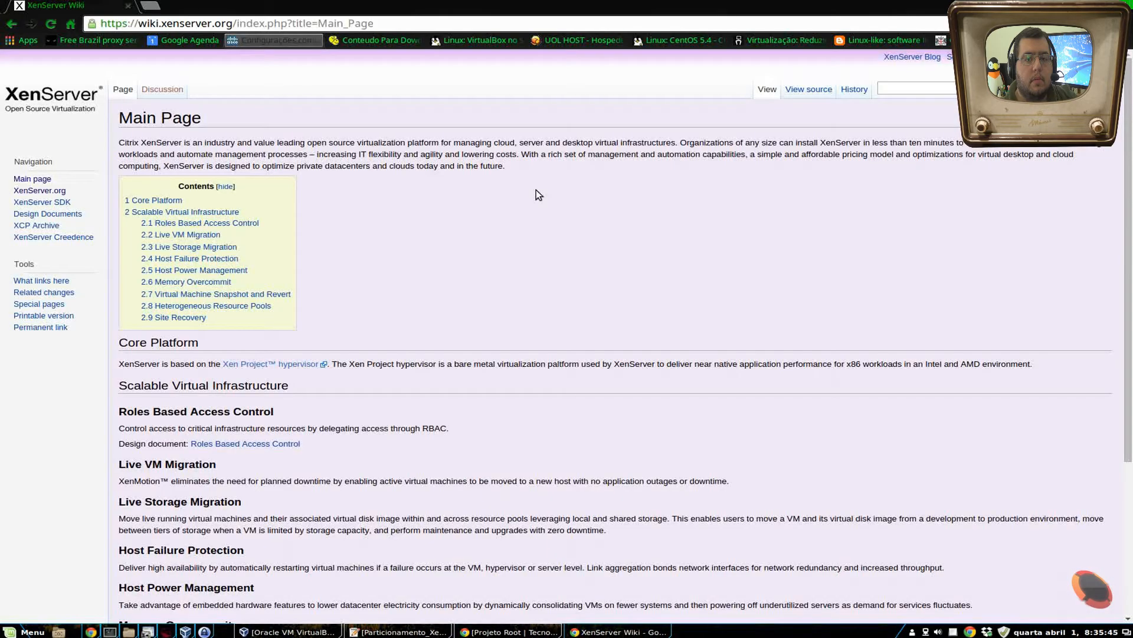
- Read the Core Platform and Scalable Virtual Infrastructure sections of the wiki's main page, and return to the XenServer home page
{"action": "scroll", "coordinate": [539, 200], "scroll_direction": "down", "scroll_amount": 3}
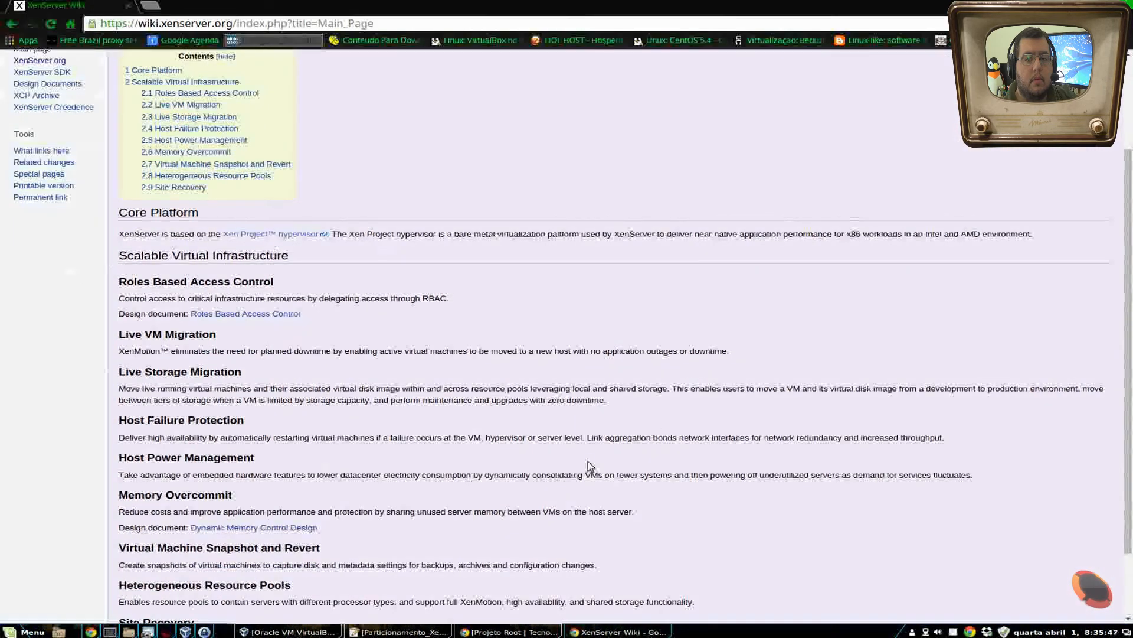
{"action": "scroll", "coordinate": [694, 296], "scroll_direction": "down", "scroll_amount": 3}
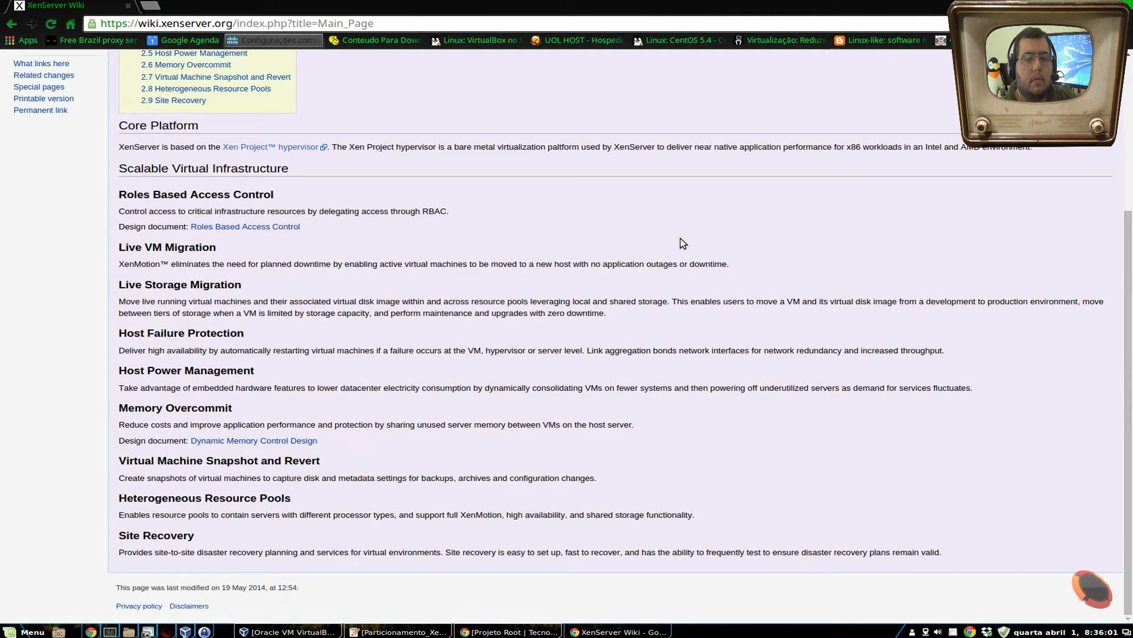
{"action": "scroll", "coordinate": [683, 243], "scroll_direction": "up", "scroll_amount": 5}
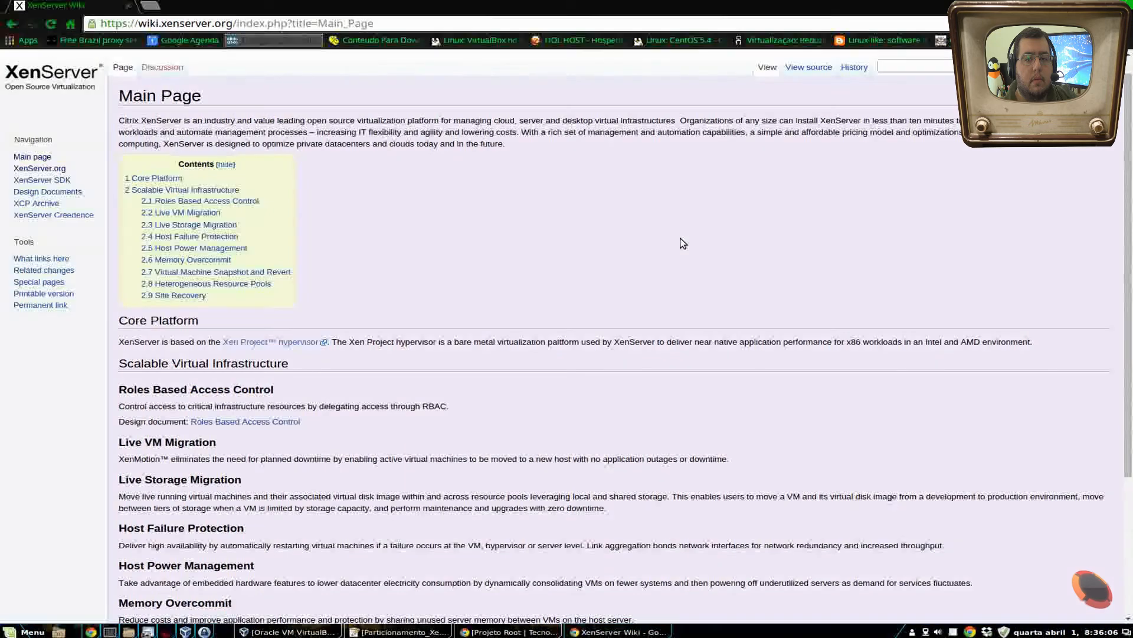
{"action": "scroll", "coordinate": [904, 304], "scroll_direction": "down", "scroll_amount": 3}
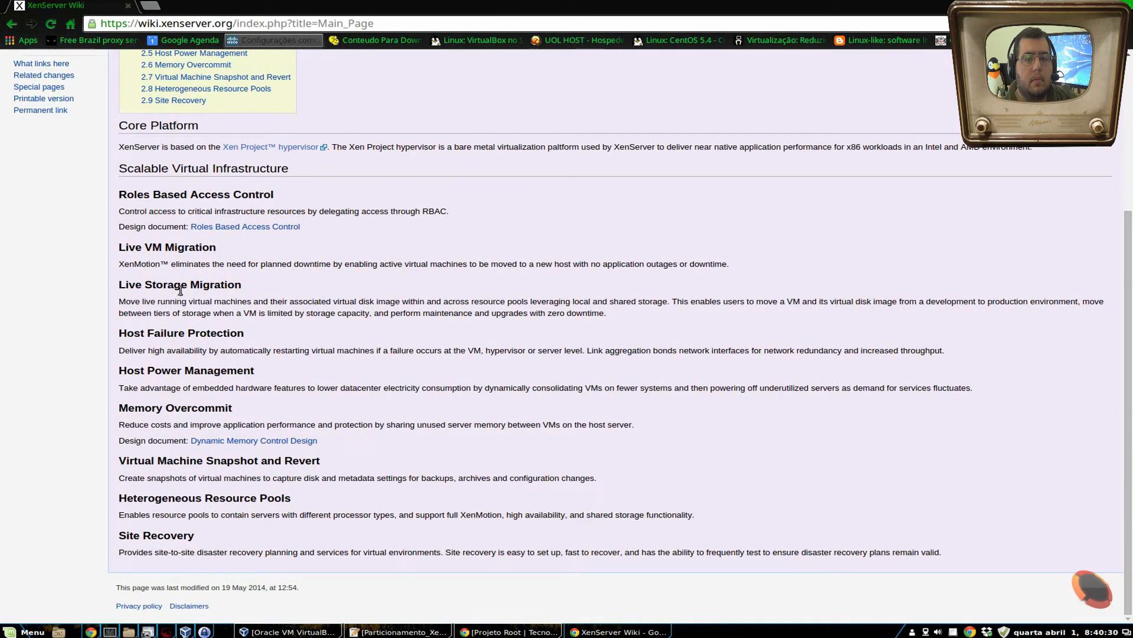
{"action": "scroll", "coordinate": [657, 461], "scroll_direction": "up", "scroll_amount": 2}
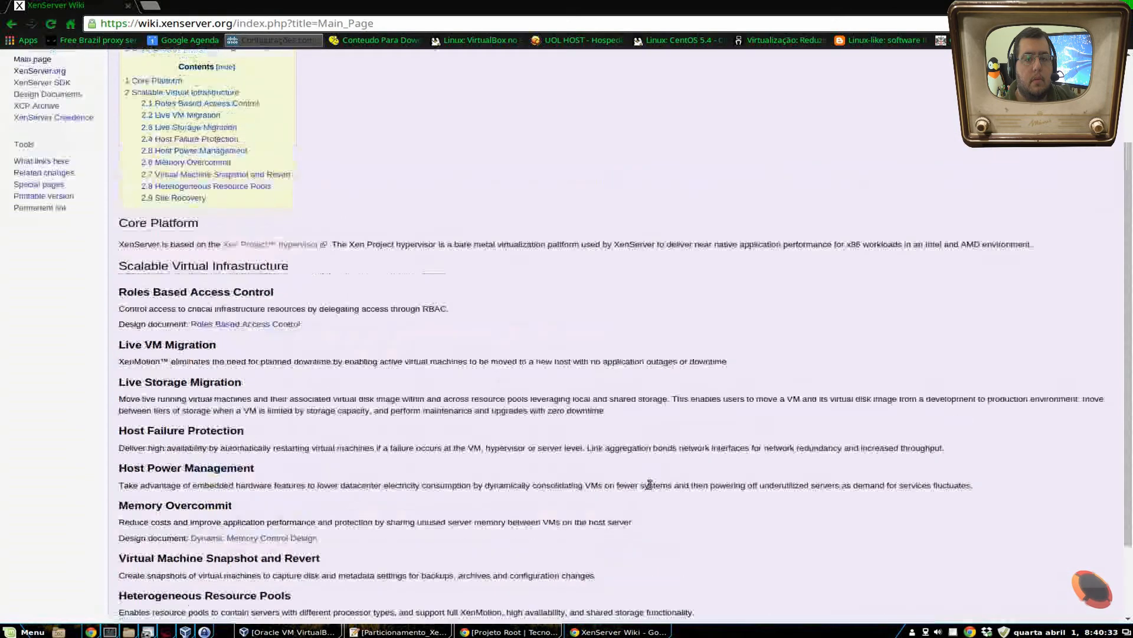
{"action": "scroll", "coordinate": [650, 484], "scroll_direction": "up", "scroll_amount": 2}
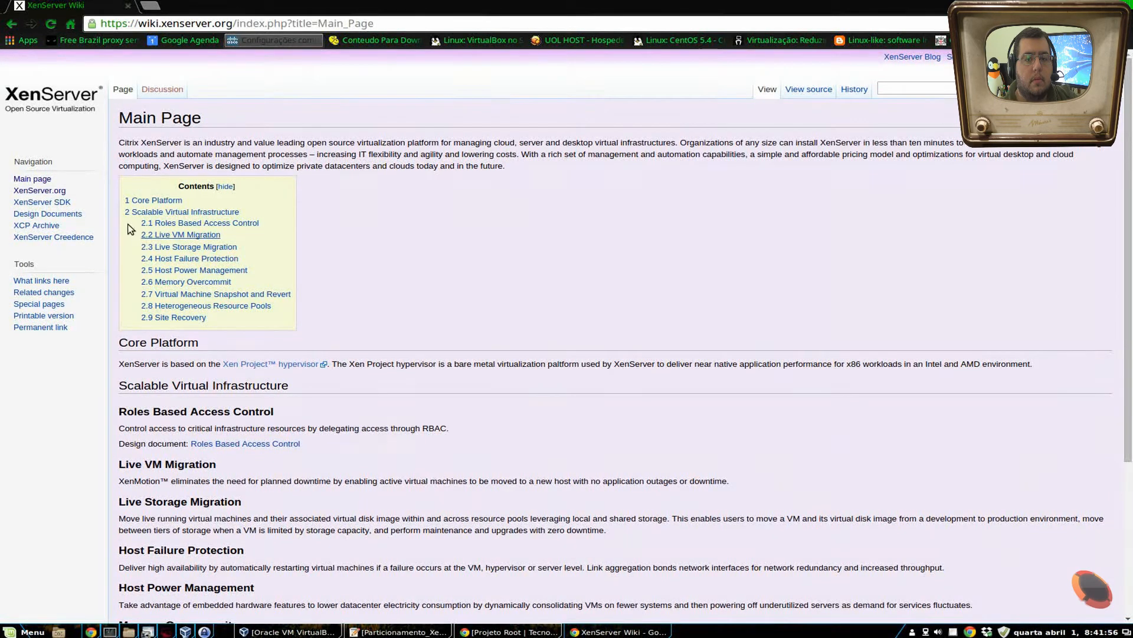
{"action": "scroll", "coordinate": [93, 263], "scroll_direction": "down", "scroll_amount": 2}
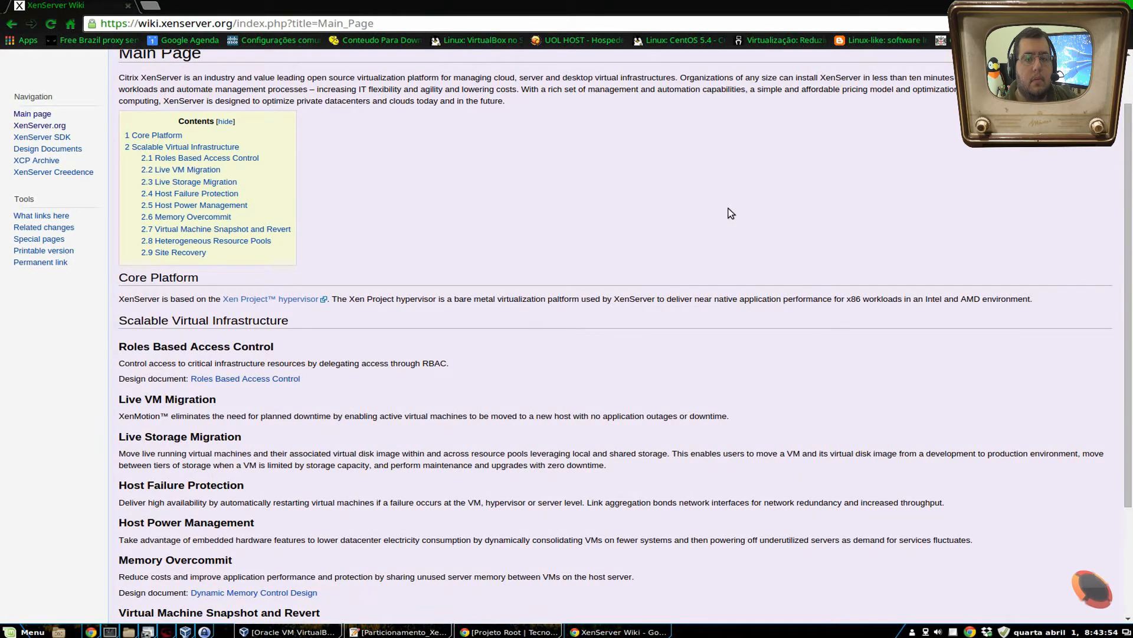
{"action": "scroll", "coordinate": [620, 278], "scroll_direction": "up", "scroll_amount": 2}
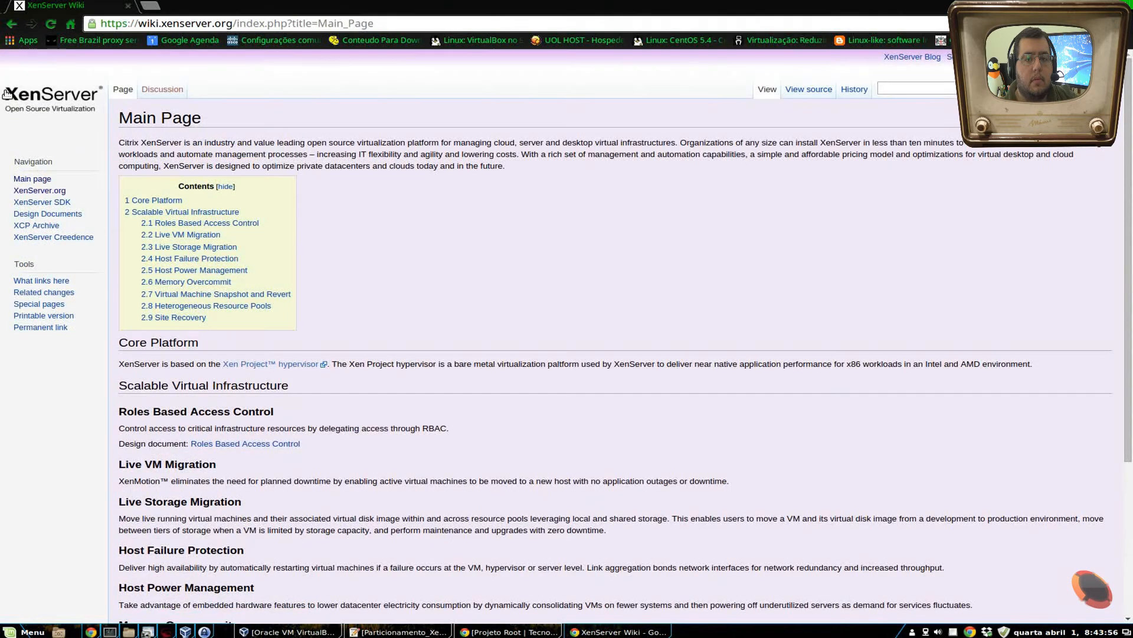
{"action": "left_click", "coordinate": [11, 24]}
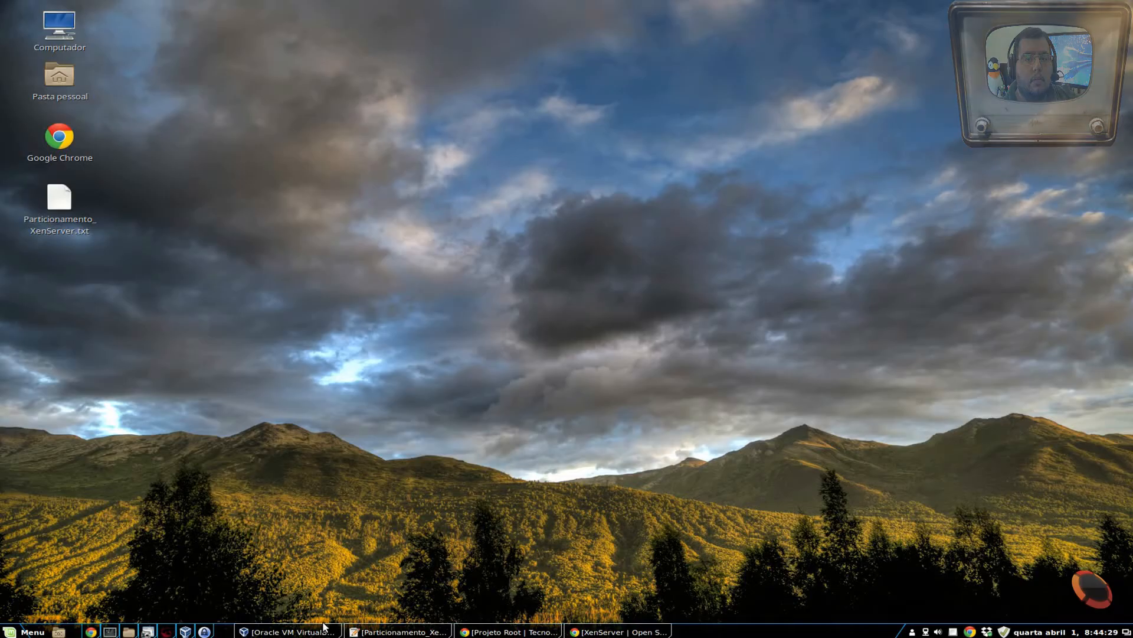
- Start the XenServer 6.5 virtual machine in VirtualBox and boot the installation CD with the shell option
{"action": "left_click", "coordinate": [314, 631]}
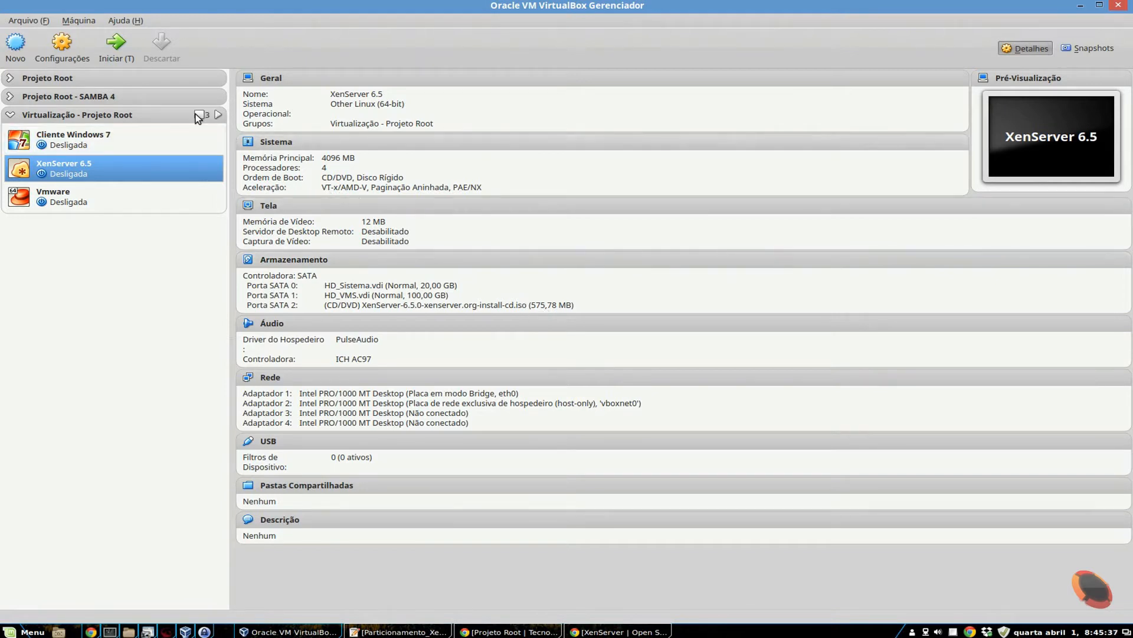
{"action": "left_click", "coordinate": [134, 52]}
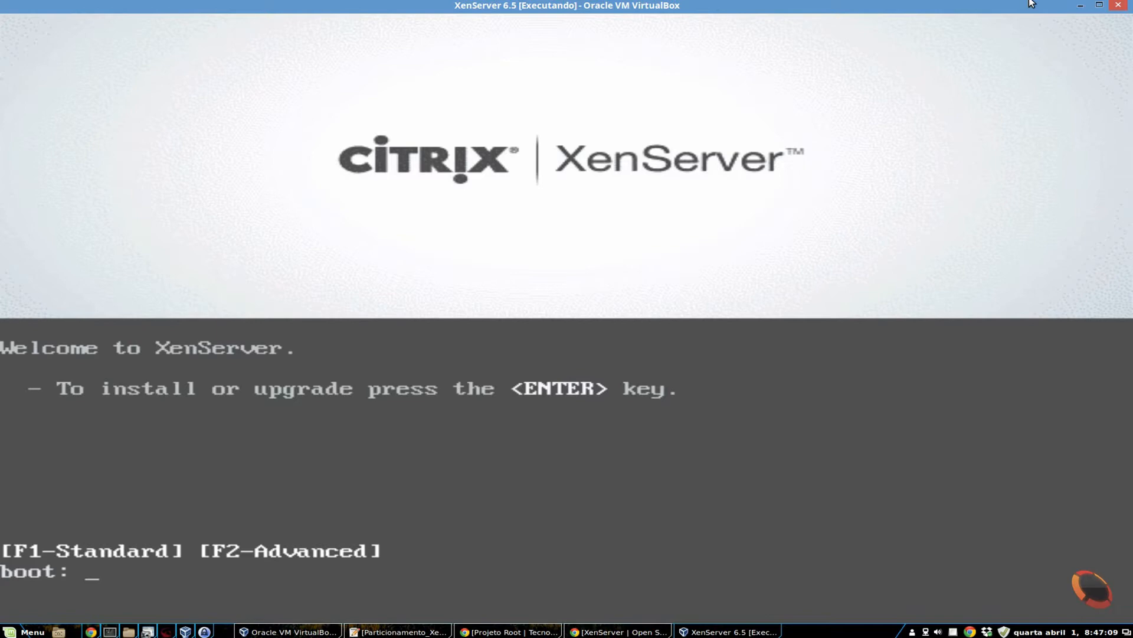
{"action": "type", "text": "shell"}
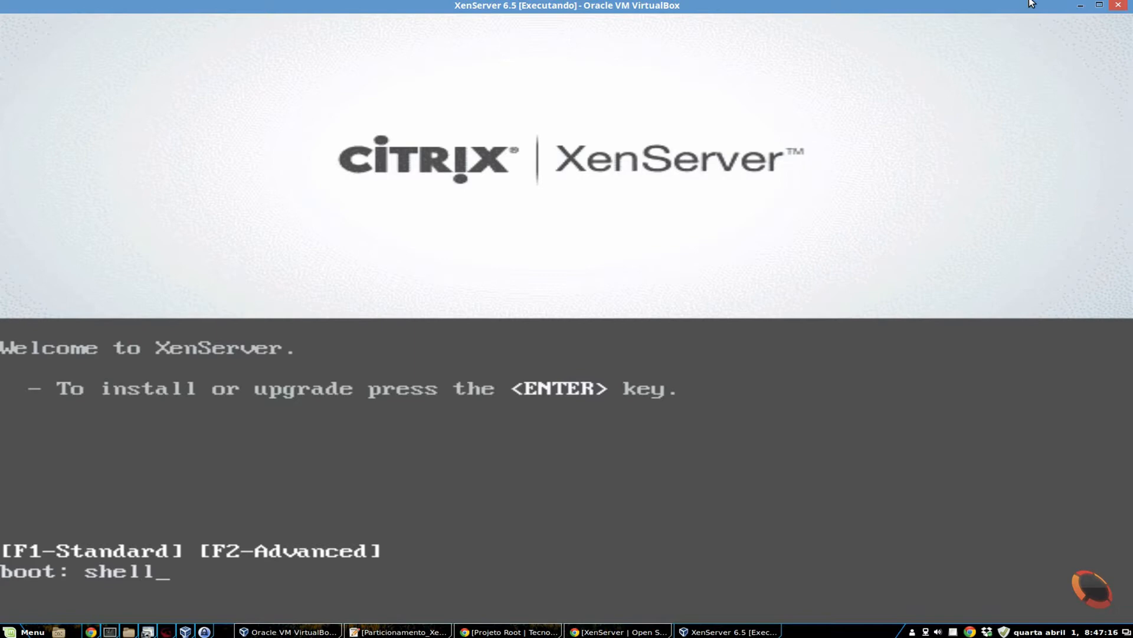
{"action": "key", "text": "Return"}
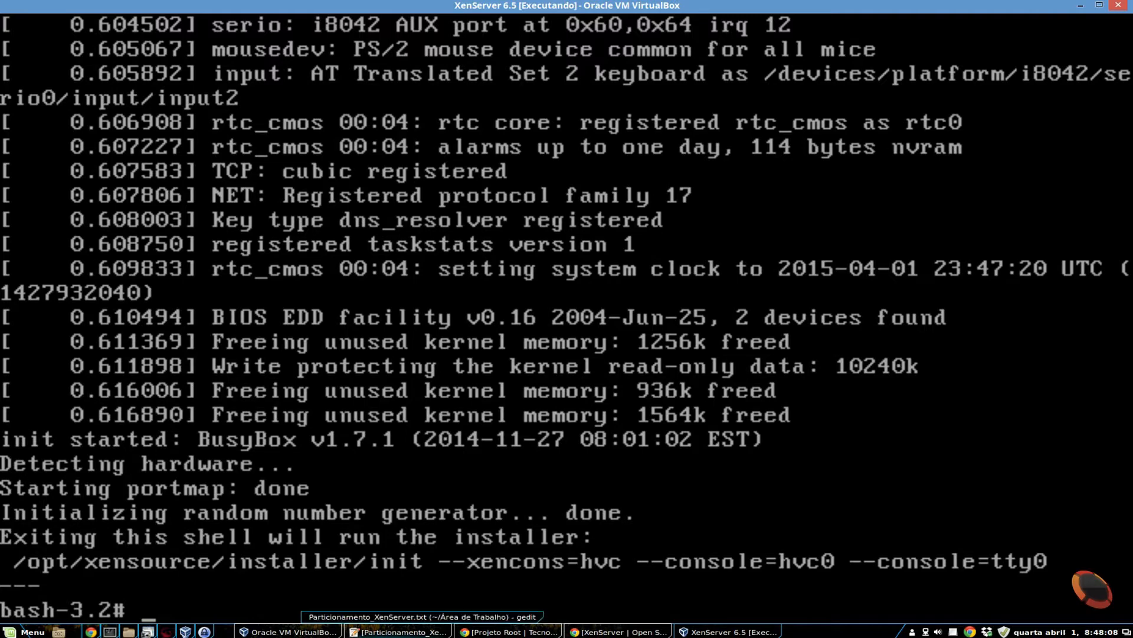
- Bring up the Particionamento_XenServer.txt notes in gedit, move them aside and examine the path of the file to edit in item 2
{"action": "left_click", "coordinate": [401, 631]}
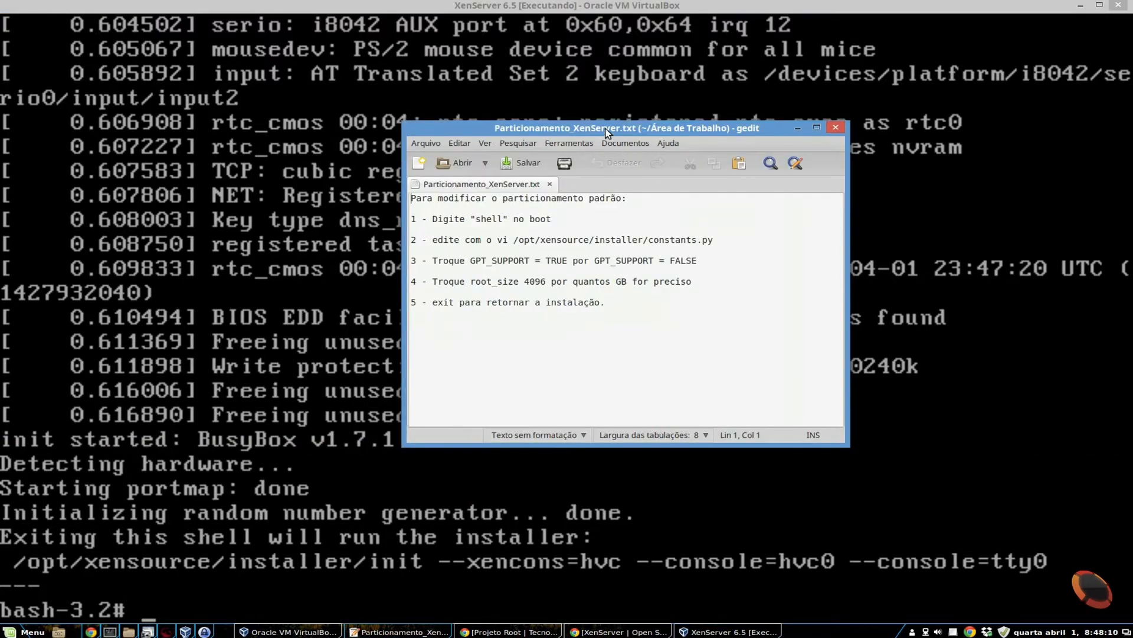
{"action": "left_click_drag", "start_coordinate": [605, 125], "coordinate": [883, 37]}
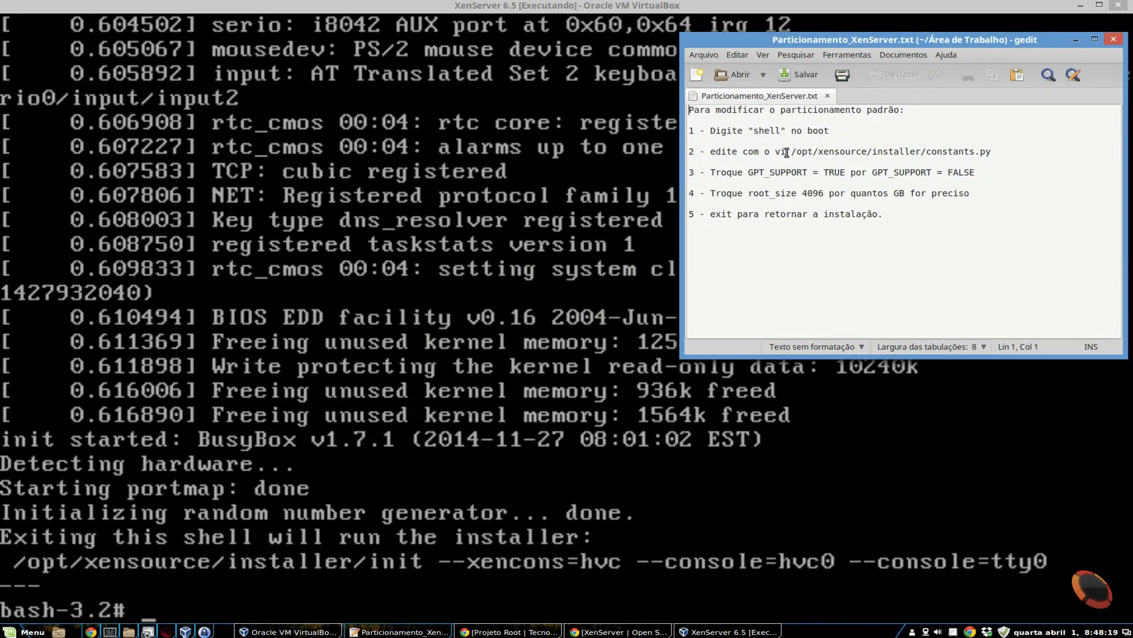
{"action": "left_click", "coordinate": [775, 153]}
{"action": "left_click_drag", "start_coordinate": [791, 152], "coordinate": [902, 152]}
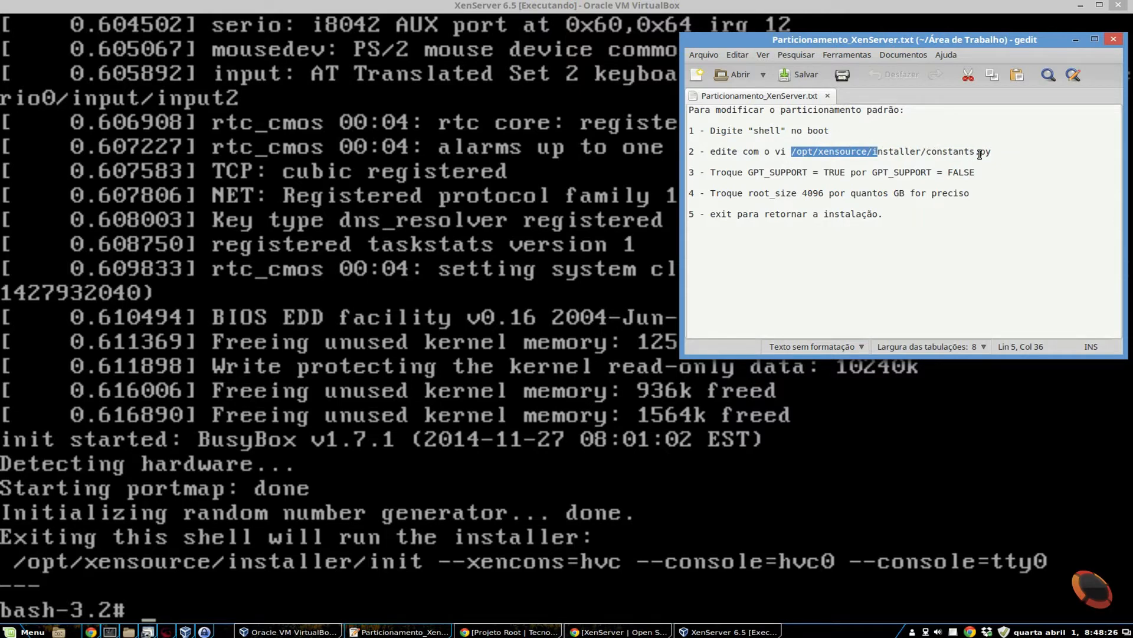
{"action": "left_click_drag", "start_coordinate": [991, 151], "coordinate": [850, 153]}
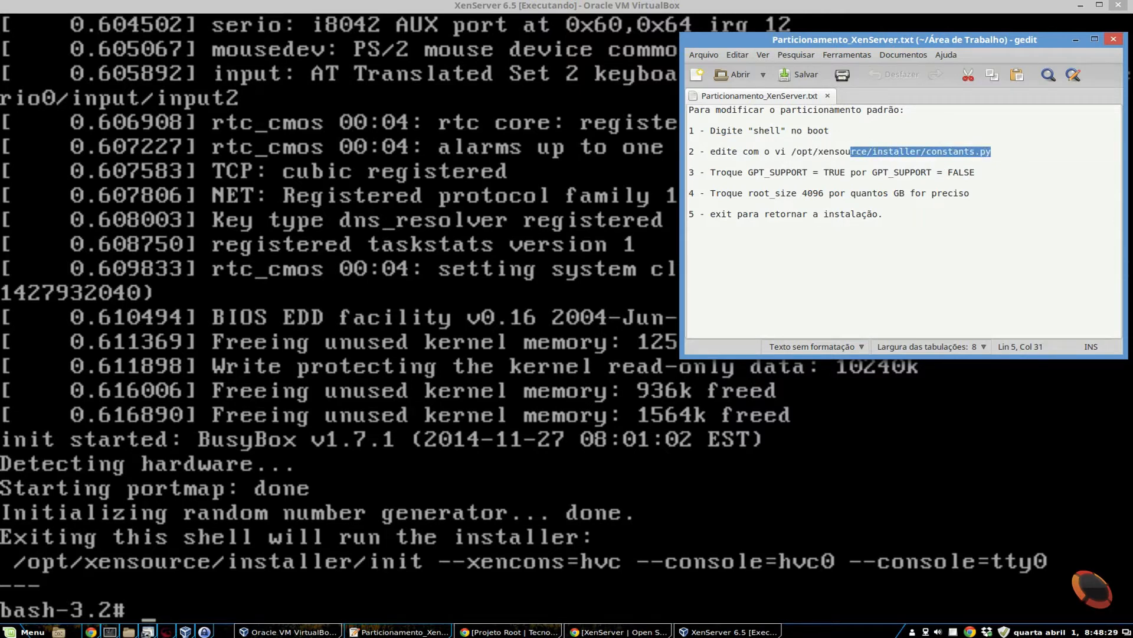
- Return to the virtual machine's shell and open /opt/xensource/installer/constants.py in vi
{"action": "key", "text": "alt+Tab"}
{"action": "type", "text": "vi "}
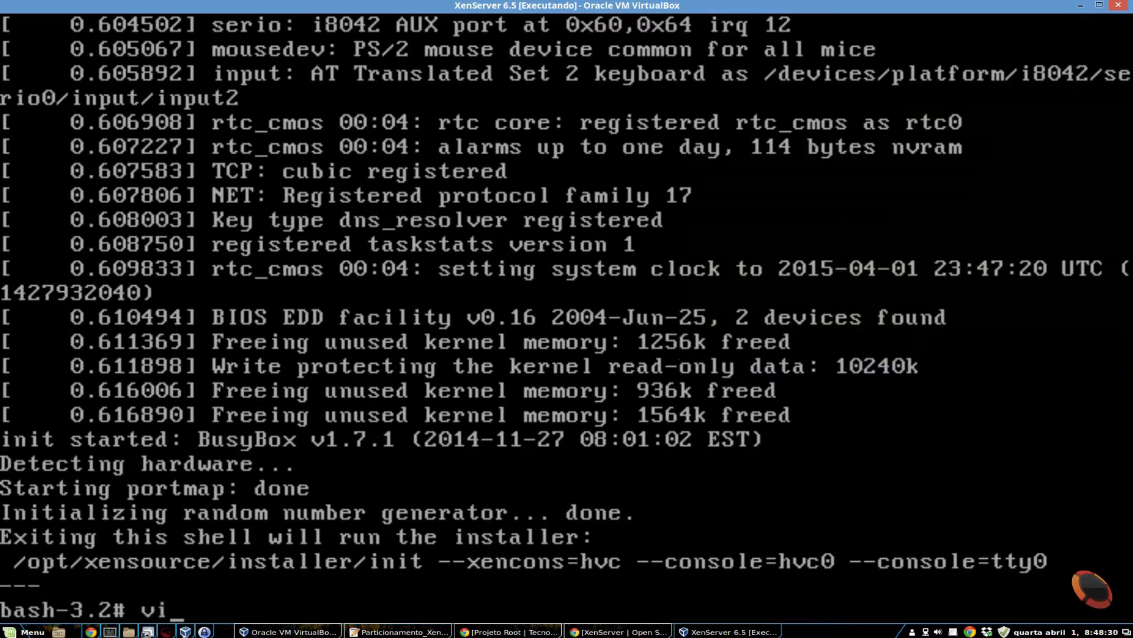
{"action": "type", "text": "/o"}
{"action": "key", "text": "Tab"}
{"action": "type", "text": "x"}
{"action": "key", "text": "Tab"}
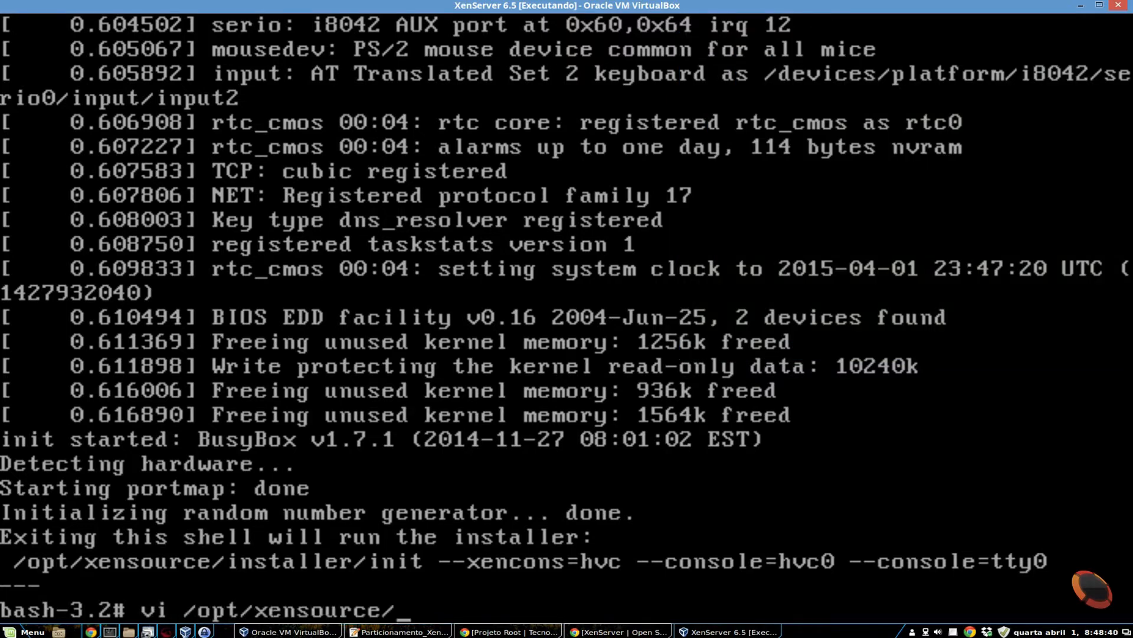
{"action": "type", "text": "i"}
{"action": "key", "text": "Tab"}
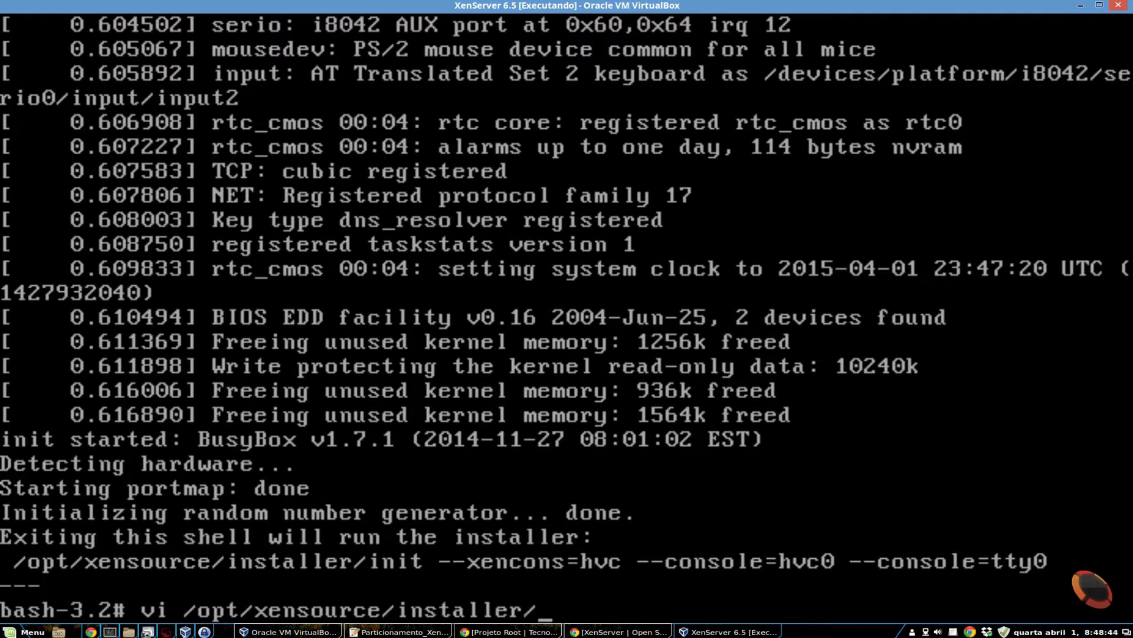
{"action": "type", "text": "c"}
{"action": "key", "text": "Tab"}
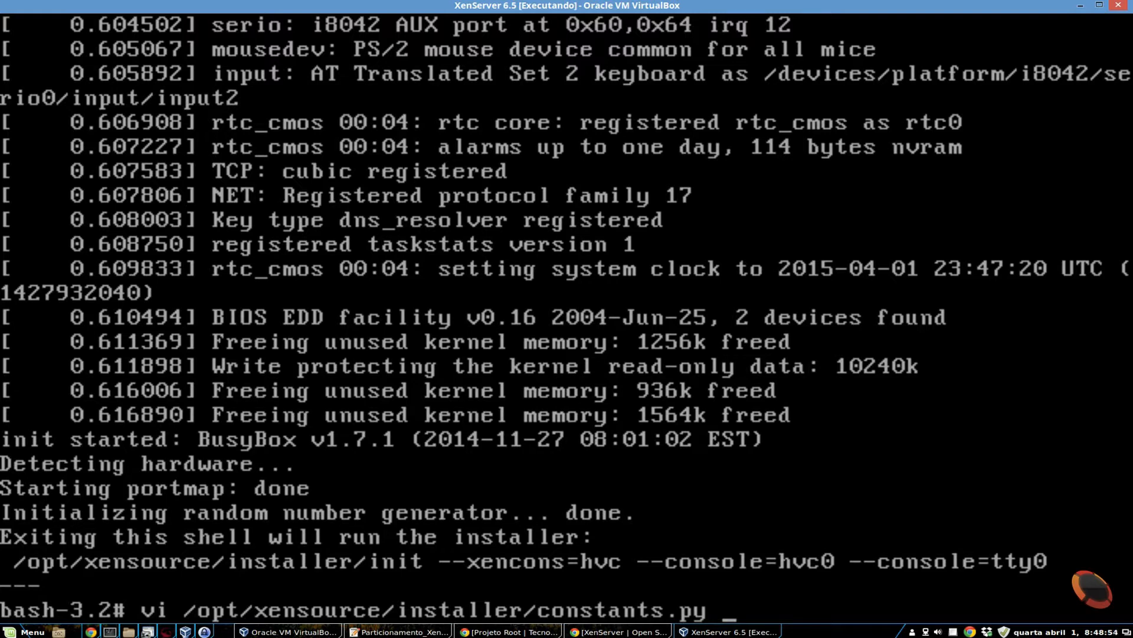
{"action": "key", "text": "Return"}
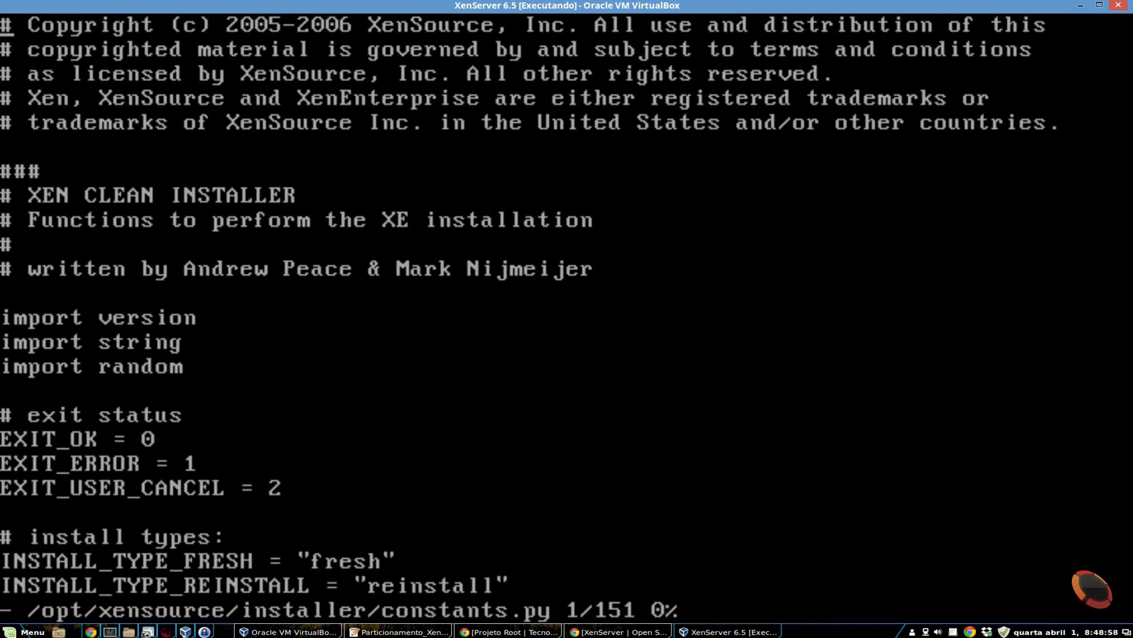
- Examine item 3 of the Particionamento_XenServer.txt notes about changing GPT_SUPPORT from TRUE to FALSE
{"action": "left_click", "coordinate": [401, 631]}
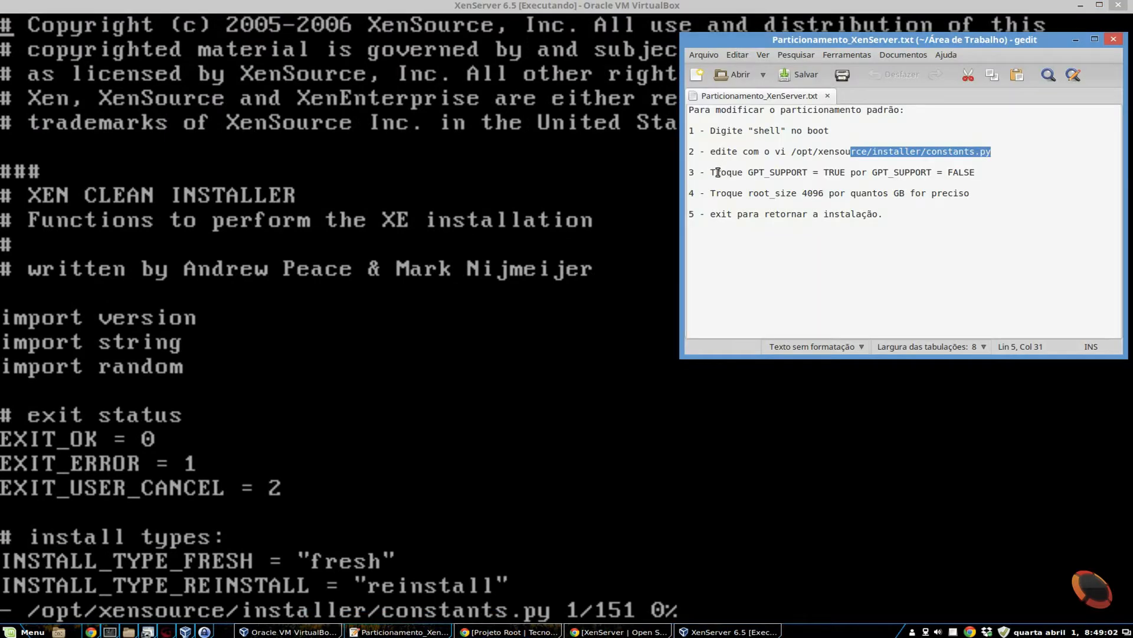
{"action": "mouse_move", "coordinate": [748, 172]}
{"action": "left_mouse_down"}
{"action": "mouse_move", "coordinate": [846, 173]}
{"action": "mouse_move", "coordinate": [747, 172]}
{"action": "left_mouse_up"}
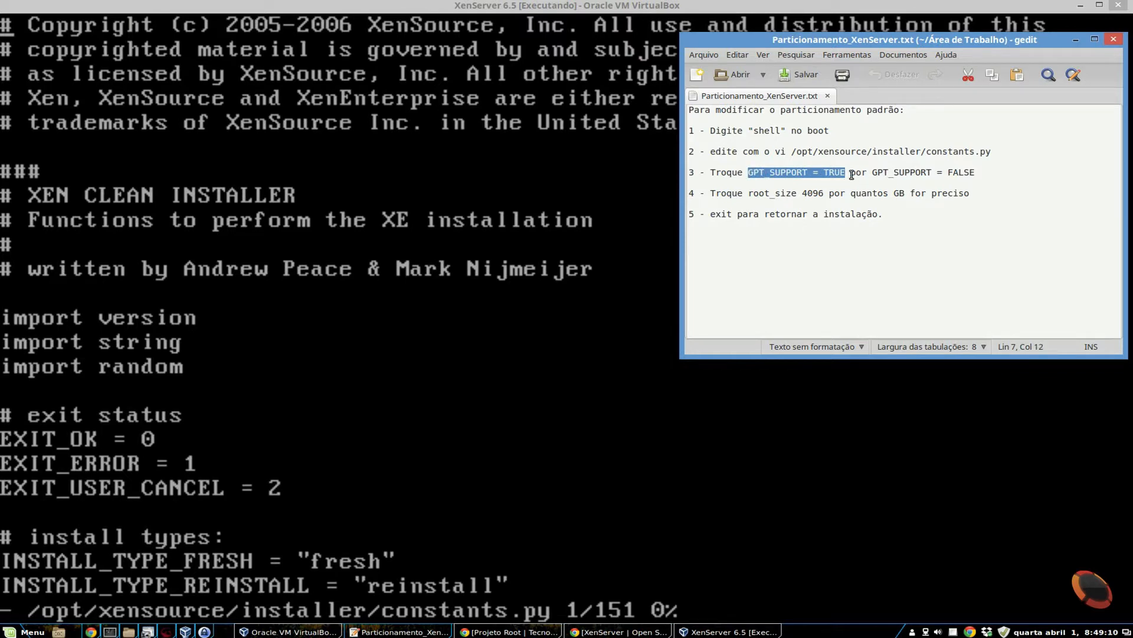
{"action": "left_click_drag", "start_coordinate": [942, 172], "coordinate": [976, 173]}
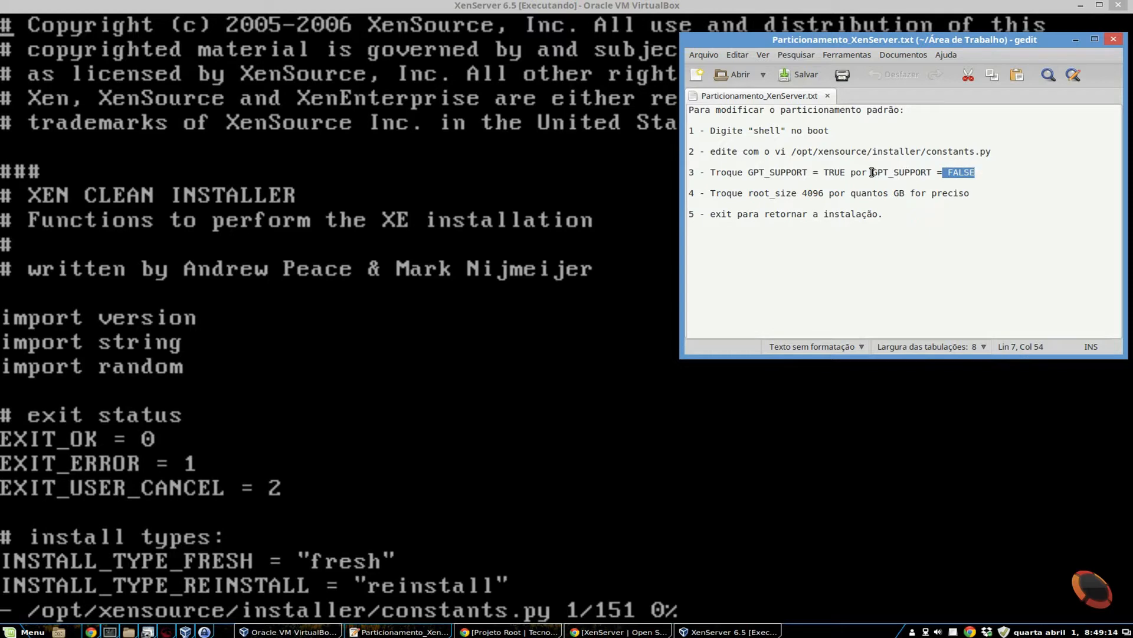
{"action": "left_click_drag", "start_coordinate": [872, 173], "coordinate": [939, 173]}
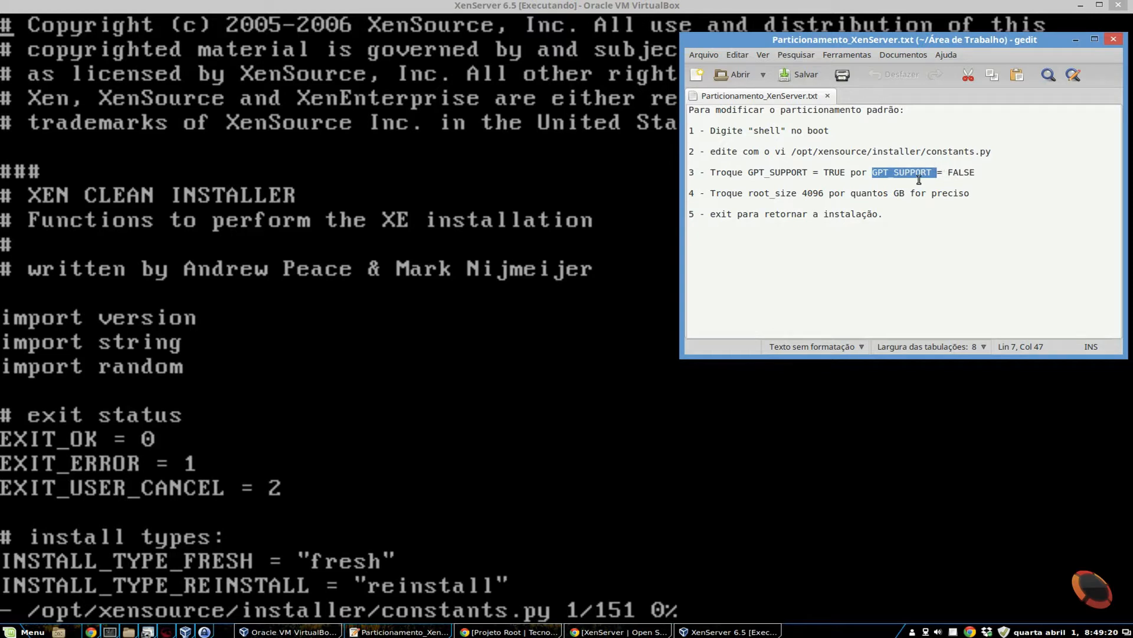
- Return to the virtual machine and set GPT_SUPPORT to False in constants.py
{"action": "key", "text": "alt+Tab"}
{"action": "key", "text": "Down"}
{"action": "key", "text": "Down"}
{"action": "key", "text": "Down"}
{"action": "key", "text": "Down"}
{"action": "key", "text": "Down"}
{"action": "key", "text": "Down"}
{"action": "key", "text": "Down"}
{"action": "key", "text": "Down"}
{"action": "key", "text": "Down"}
{"action": "key", "text": "Down"}
{"action": "key", "text": "Down"}
{"action": "key", "text": "Down"}
{"action": "key", "text": "Down"}
{"action": "key", "text": "Down"}
{"action": "key", "text": "Down"}
{"action": "key", "text": "Down"}
{"action": "key", "text": "Down"}
{"action": "key", "text": "Down"}
{"action": "key", "text": "Down"}
{"action": "key", "text": "Down"}
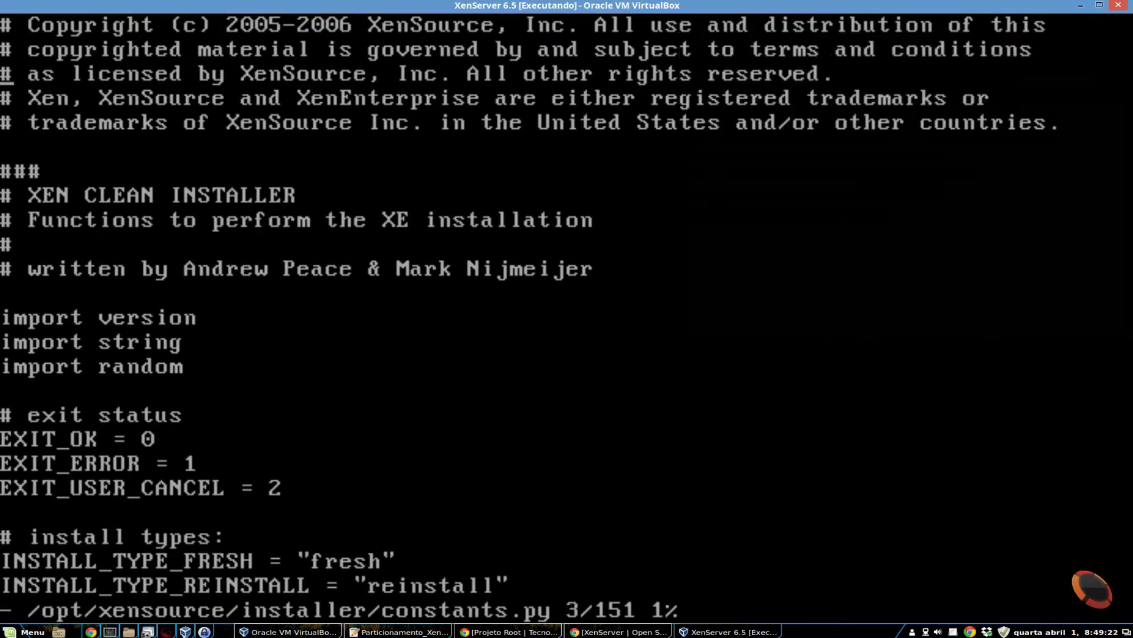
{"action": "key", "text": "Down"}
{"action": "key", "text": "Down"}
{"action": "key", "text": "Down"}
{"action": "key", "text": "Down"}
{"action": "key", "text": "Down"}
{"action": "key", "text": "Down"}
{"action": "key", "text": "Down"}
{"action": "key", "text": "Down"}
{"action": "key", "text": "Down"}
{"action": "key", "text": "Down"}
{"action": "key", "text": "Down"}
{"action": "key", "text": "Down"}
{"action": "key", "text": "Down"}
{"action": "key", "text": "Down"}
{"action": "key", "text": "Down"}
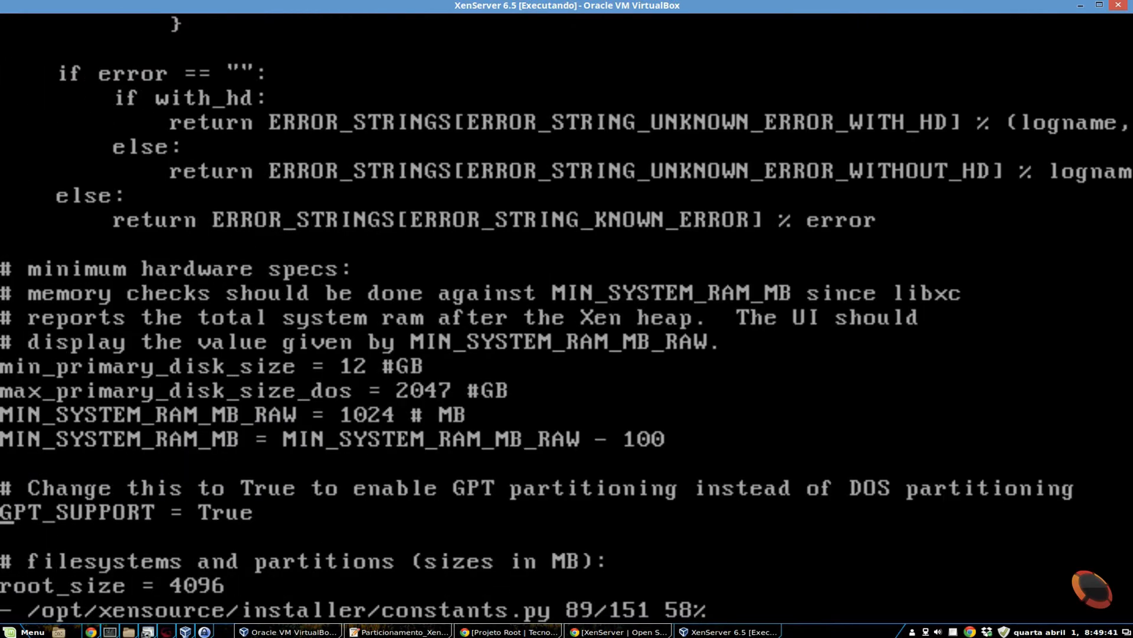
{"action": "key", "text": "Right"}
{"action": "key", "text": "Right"}
{"action": "key", "text": "Right"}
{"action": "key", "text": "Right"}
{"action": "key", "text": "Right"}
{"action": "key", "text": "Right"}
{"action": "key", "text": "Right"}
{"action": "key", "text": "Right"}
{"action": "key", "text": "Right"}
{"action": "key", "text": "Right"}
{"action": "key", "text": "Right"}
{"action": "key", "text": "Right"}
{"action": "key", "text": "Right"}
{"action": "key", "text": "Right"}
{"action": "key", "text": "asciitilde"}
{"action": "key", "text": "asciitilde"}
{"action": "key", "text": "asciitilde"}
{"action": "key", "text": "asciitilde"}
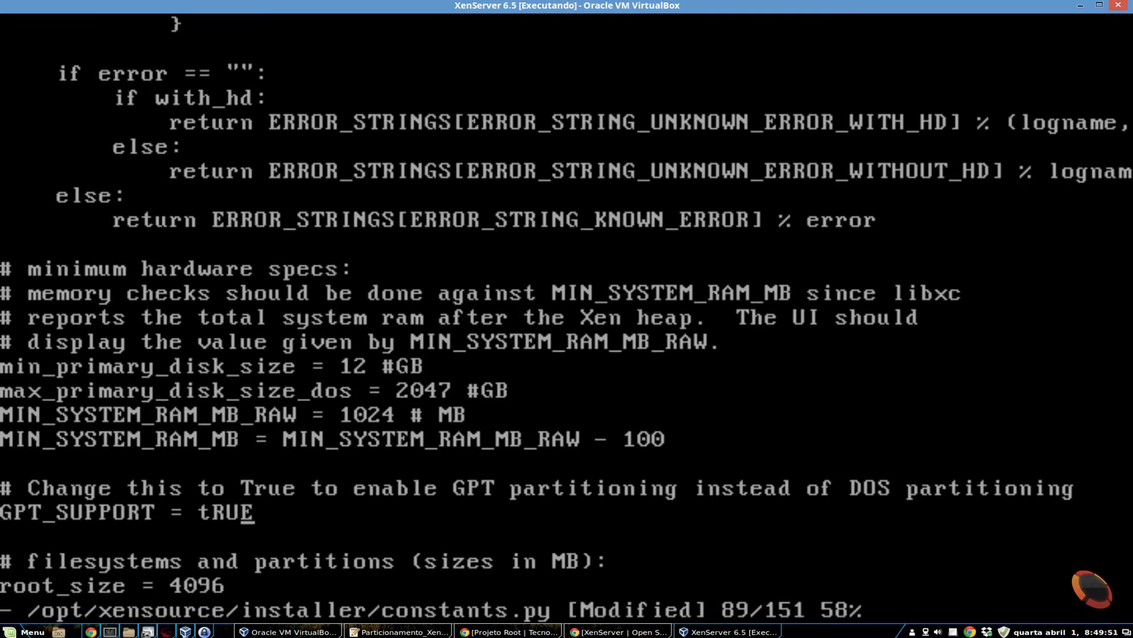
{"action": "key", "text": "Left"}
{"action": "key", "text": "Left"}
{"action": "type", "text": "C"}
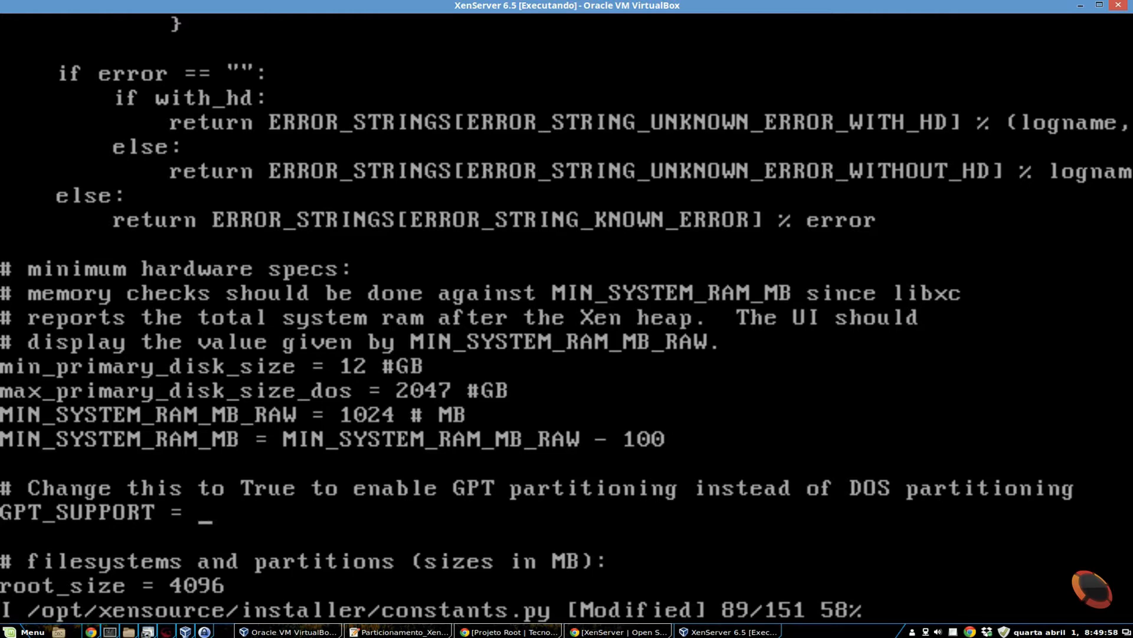
{"action": "type", "text": "False"}
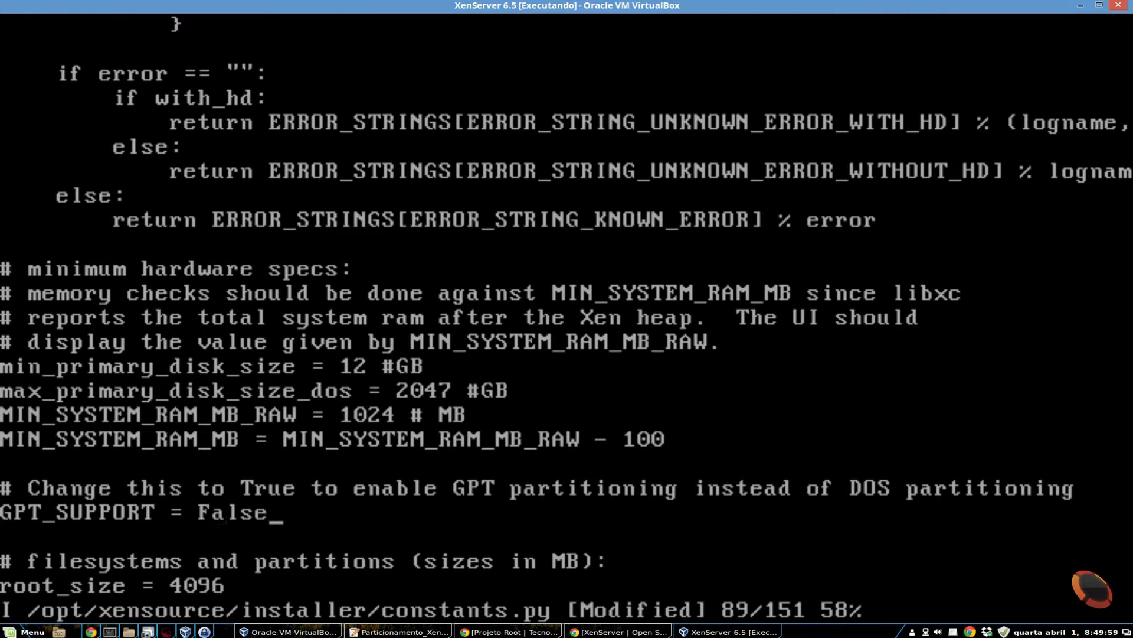
- Examine item 4 of the Particionamento_XenServer.txt notes about changing root_size, and return to the virtual machine
{"action": "left_click", "coordinate": [400, 631]}
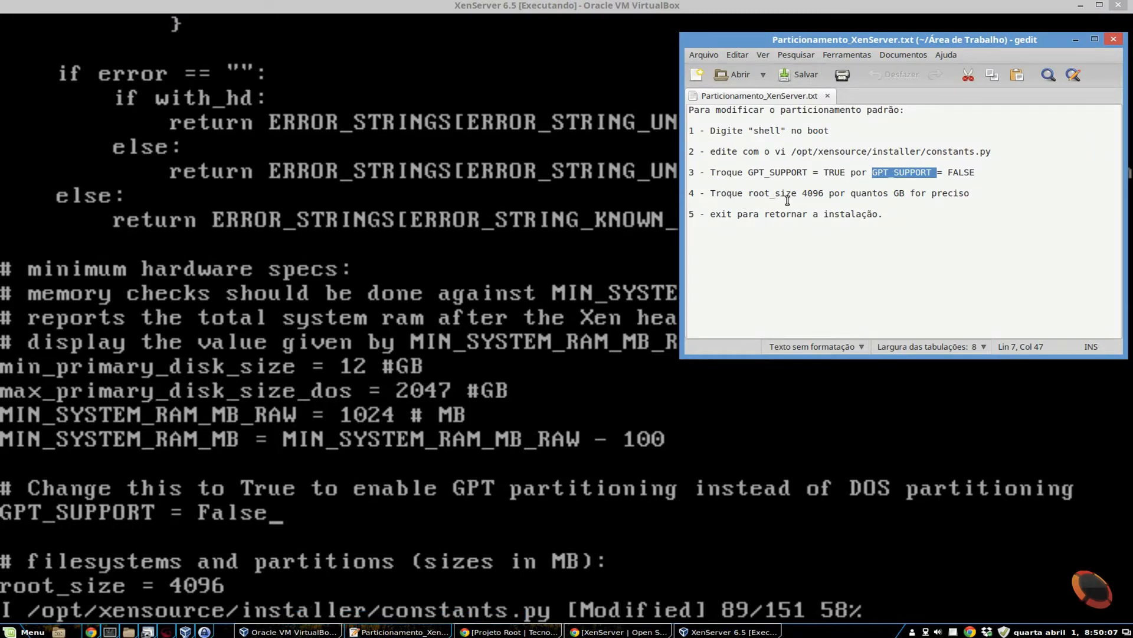
{"action": "left_click_drag", "start_coordinate": [807, 194], "coordinate": [820, 194]}
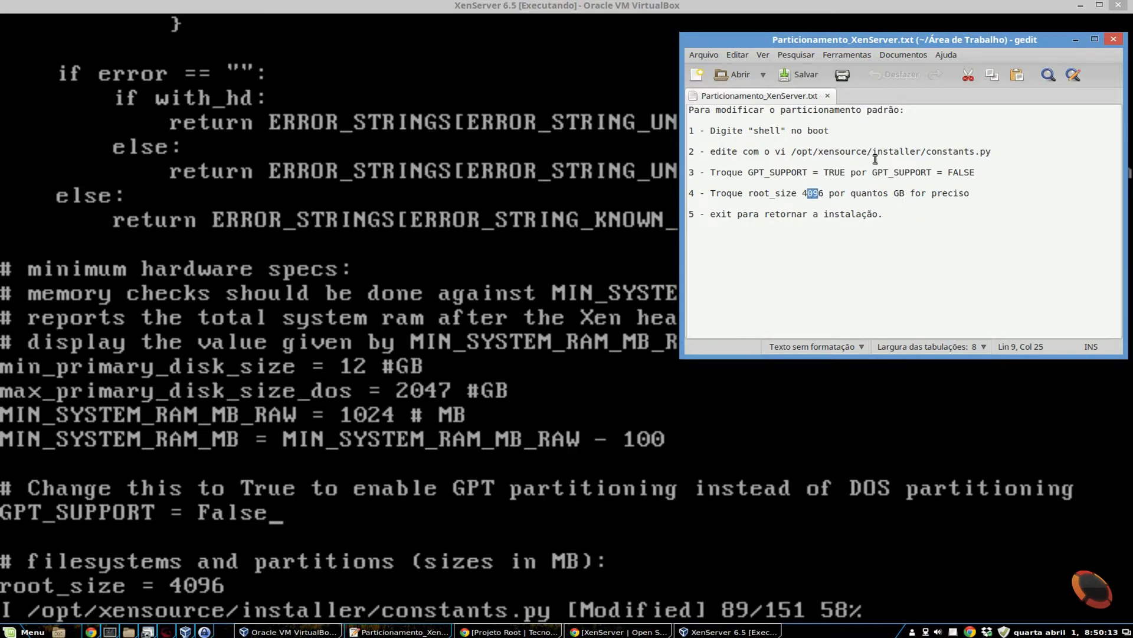
{"action": "left_click", "coordinate": [708, 3]}
- Set root_size to 10240 in the filesystems and partitions section of constants.py
{"action": "key", "text": "Down"}
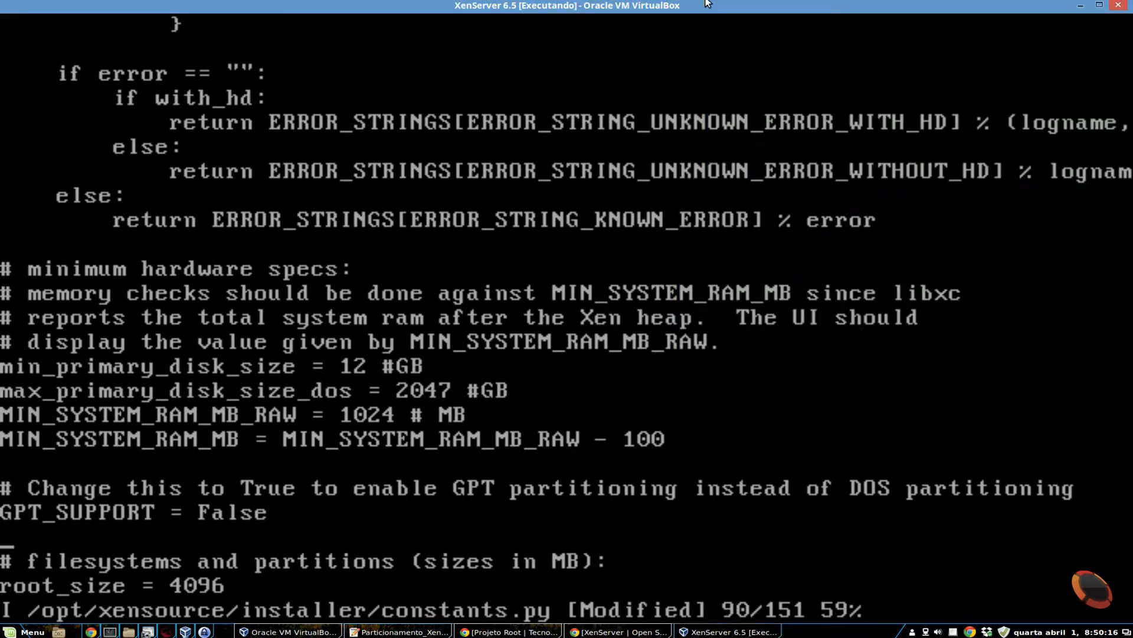
{"action": "key", "text": "Down"}
{"action": "key", "text": "Down"}
{"action": "key", "text": "Right"}
{"action": "key", "text": "Right"}
{"action": "key", "text": "Right"}
{"action": "key", "text": "Right"}
{"action": "key", "text": "Right"}
{"action": "key", "text": "Right"}
{"action": "key", "text": "Right"}
{"action": "key", "text": "Right"}
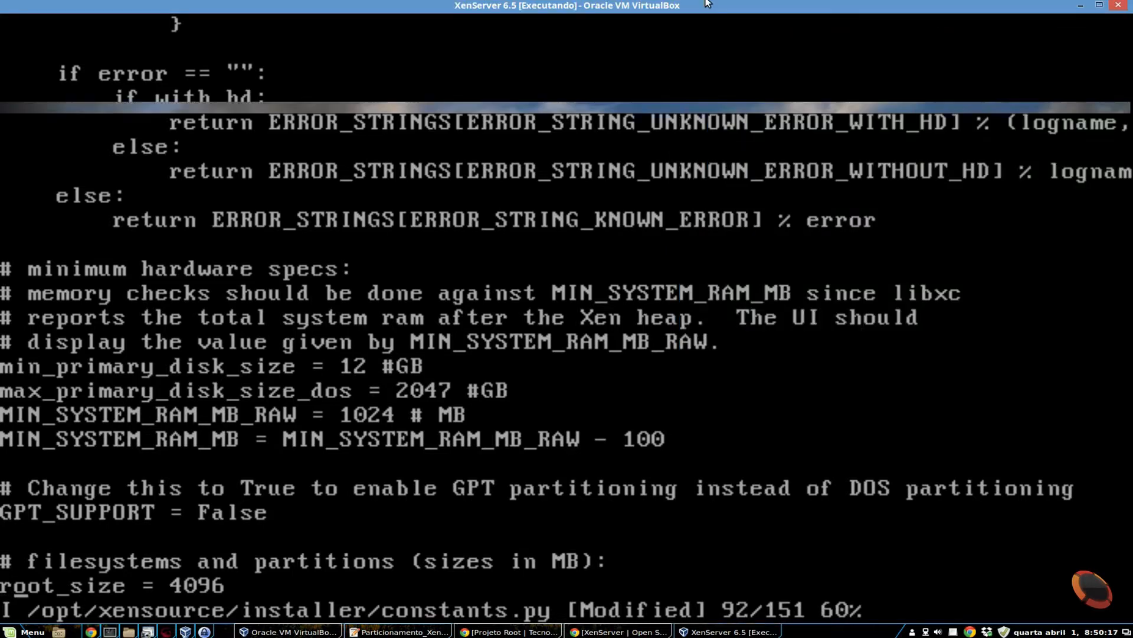
{"action": "key", "text": "Right"}
{"action": "key", "text": "Right"}
{"action": "key", "text": "Right"}
{"action": "key", "text": "Right"}
{"action": "key", "text": "Right"}
{"action": "key", "text": "Right"}
{"action": "key", "text": "Right"}
{"action": "key", "text": "Right"}
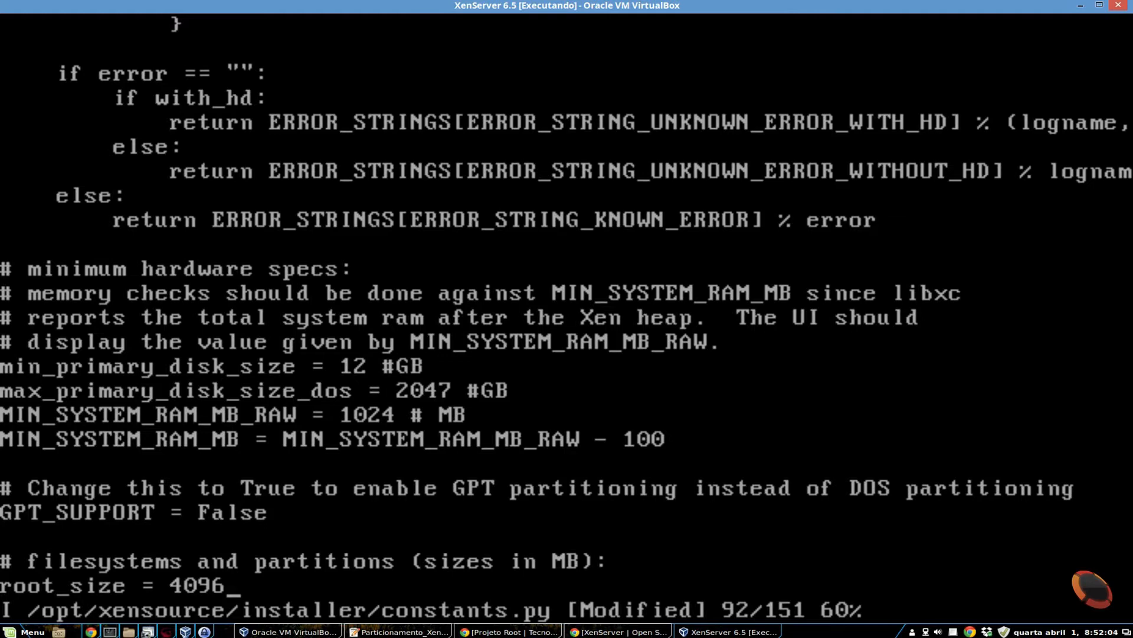
{"action": "key", "text": "BackSpace"}
{"action": "key", "text": "BackSpace"}
{"action": "key", "text": "BackSpace"}
{"action": "key", "text": "BackSpace"}
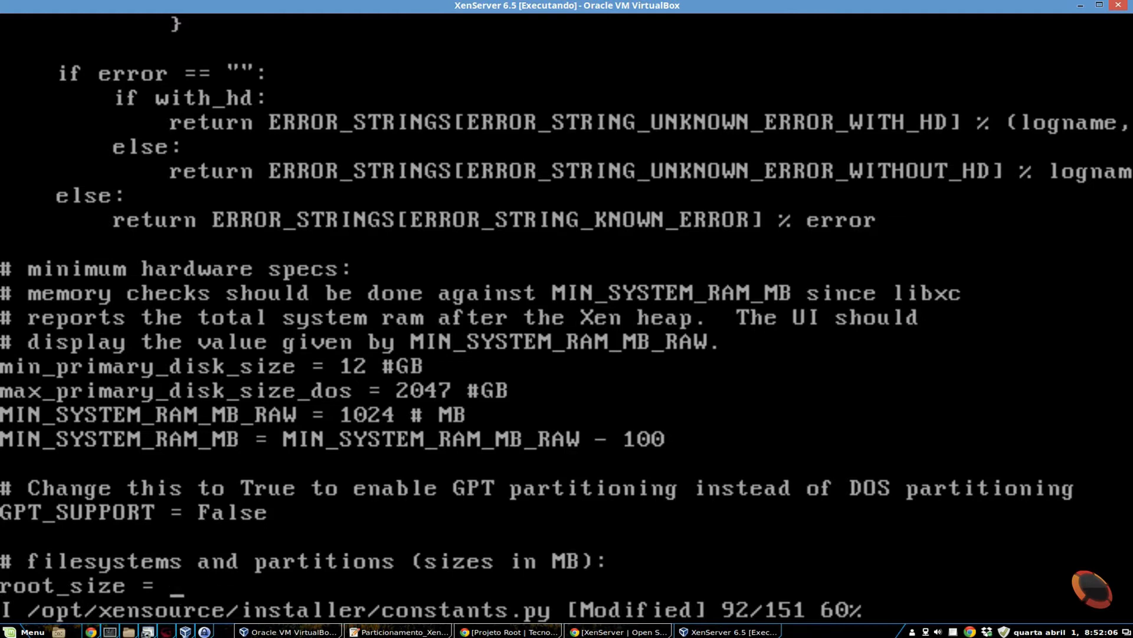
{"action": "type", "text": "10240"}
{"action": "key", "text": "Escape"}
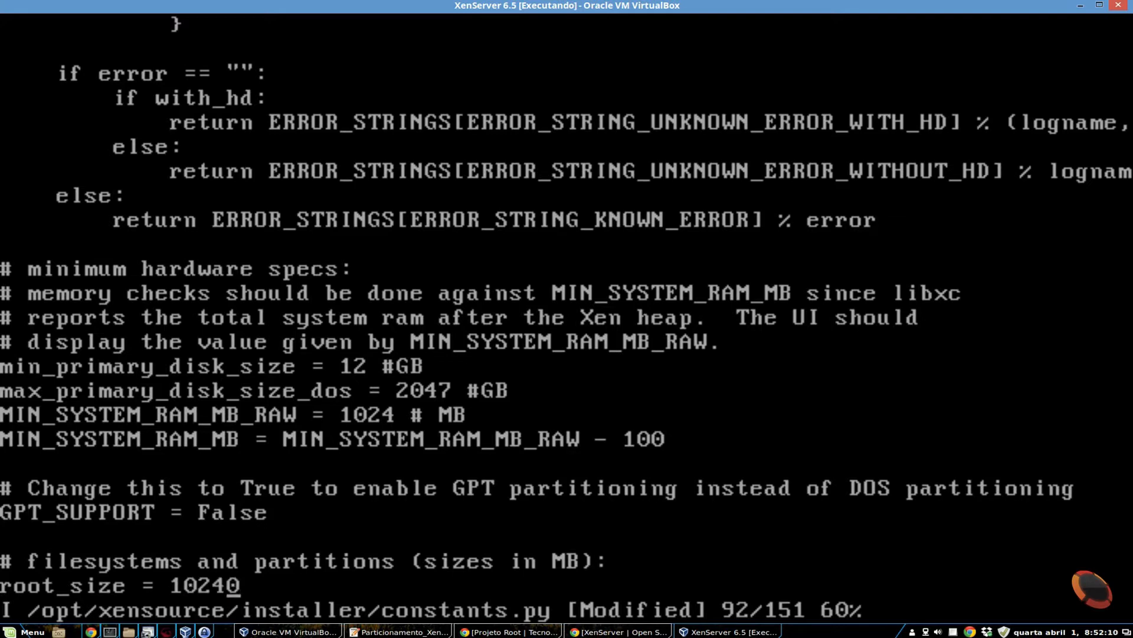
- Check the remaining items of the Particionamento_XenServer.txt notes and return to the vi session in the virtual machine
{"action": "key", "text": "Left"}
{"action": "key", "text": "Left"}
{"action": "key", "text": "Left"}
{"action": "left_click", "coordinate": [413, 632]}
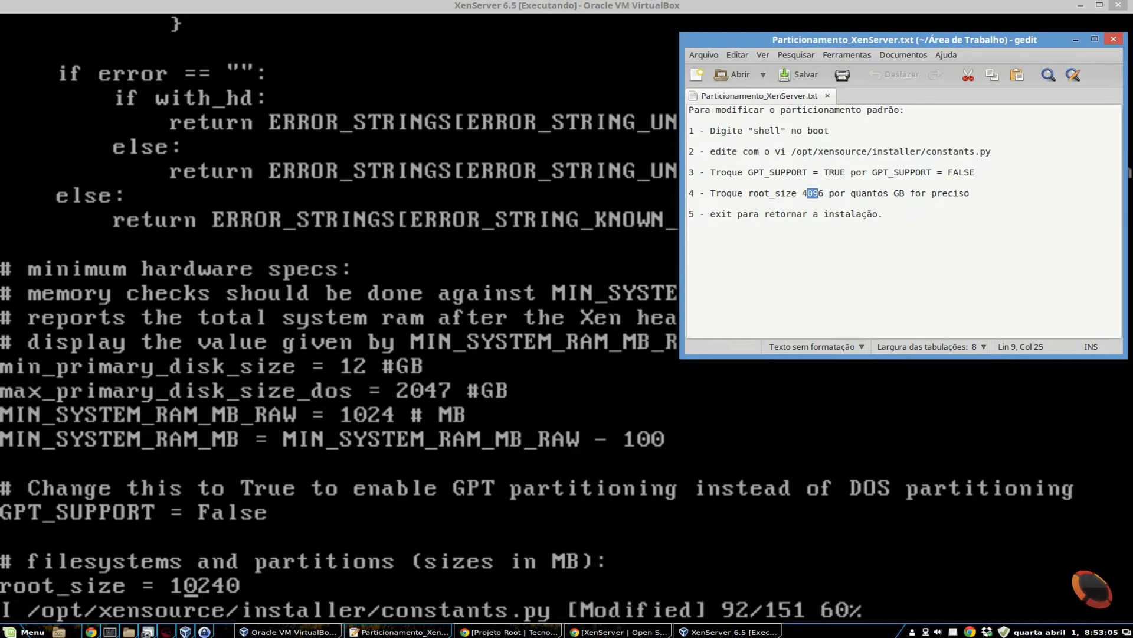
{"action": "key", "text": "alt+Tab"}
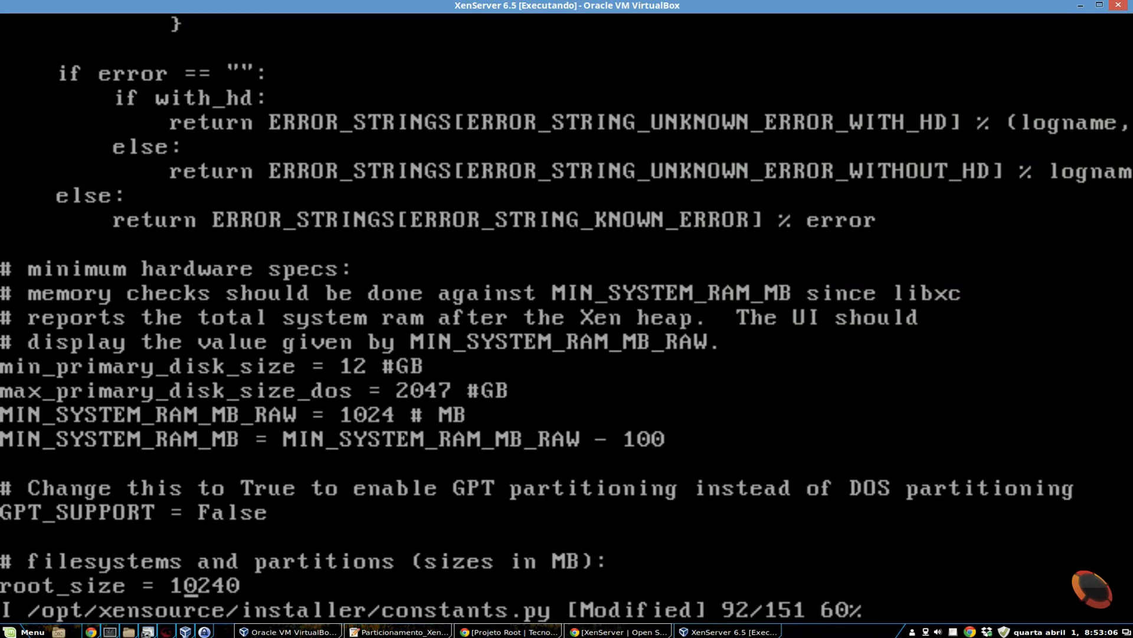
- Save constants.py and quit vi, and exit the shell to resume the XenServer installation
{"action": "key", "text": "Right"}
{"action": "key", "text": "Right"}
{"action": "key", "text": "Right"}
{"action": "key", "text": "Right"}
{"action": "key", "text": "Escape"}
{"action": "type", "text": ":"}
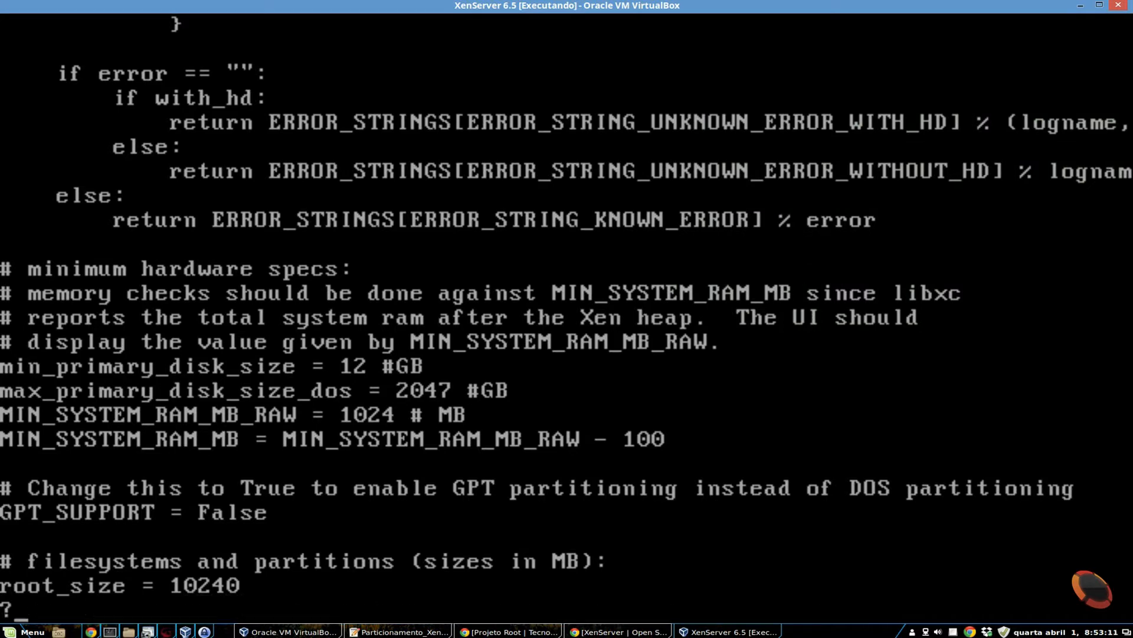
{"action": "key", "text": "Escape"}
{"action": "type", "text": ":wq"}
{"action": "key", "text": "Return"}
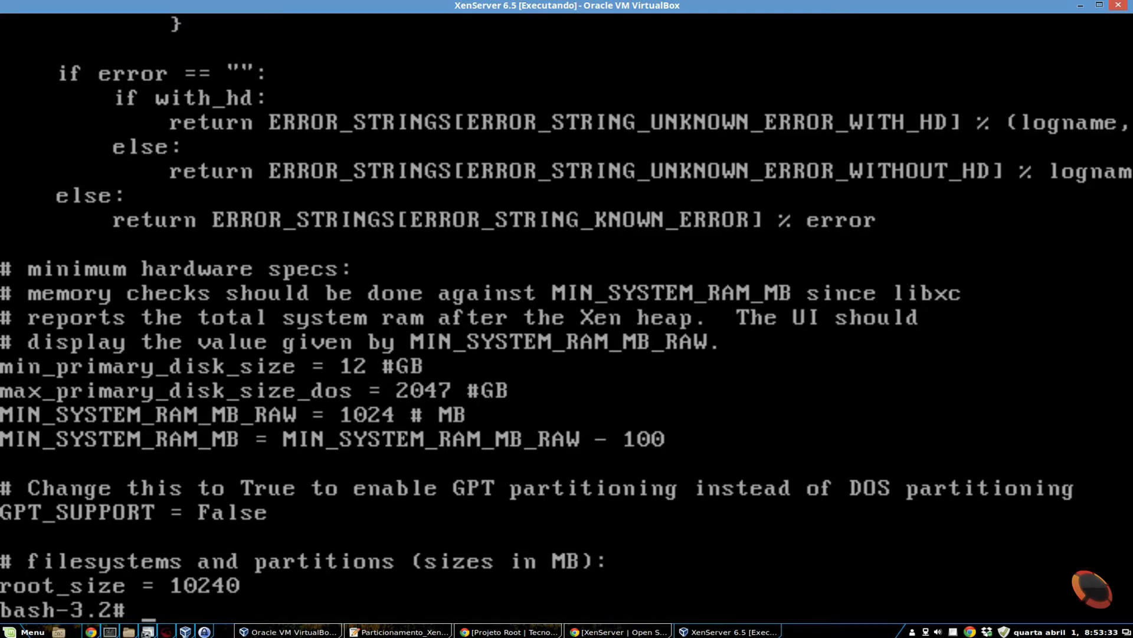
{"action": "type", "text": "exit"}
{"action": "key", "text": "Return"}
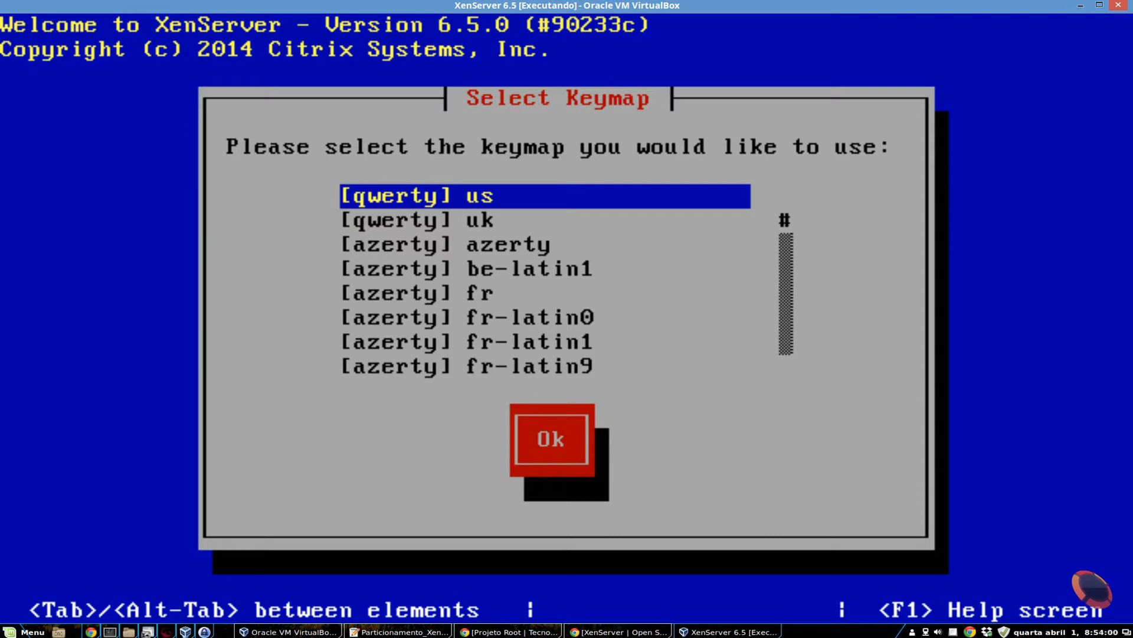
- Select the [qwerty] br-abnt2 keymap for the installer and confirm it
{"action": "key", "text": "Down"}
{"action": "key", "text": "Down"}
{"action": "key", "text": "Down"}
{"action": "key", "text": "Down"}
{"action": "key", "text": "Down"}
{"action": "key", "text": "Down"}
{"action": "key", "text": "Down"}
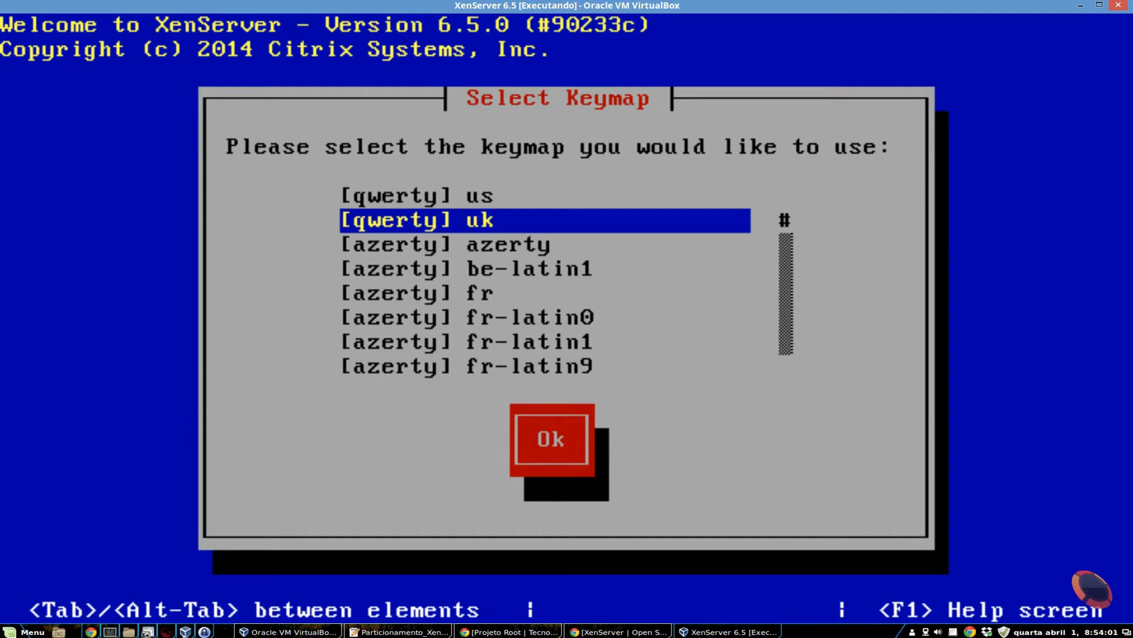
{"action": "key", "text": "Down"}
{"action": "key", "text": "Down"}
{"action": "key", "text": "Down"}
{"action": "key", "text": "Down"}
{"action": "key", "text": "Down"}
{"action": "key", "text": "Down"}
{"action": "key", "text": "Down"}
{"action": "key", "text": "Down"}
{"action": "key", "text": "Down"}
{"action": "key", "text": "Down"}
{"action": "key", "text": "Down"}
{"action": "key", "text": "Down"}
{"action": "key", "text": "Down"}
{"action": "key", "text": "Down"}
{"action": "key", "text": "Down"}
{"action": "key", "text": "Down"}
{"action": "key", "text": "Down"}
{"action": "key", "text": "Down"}
{"action": "key", "text": "Down"}
{"action": "key", "text": "Down"}
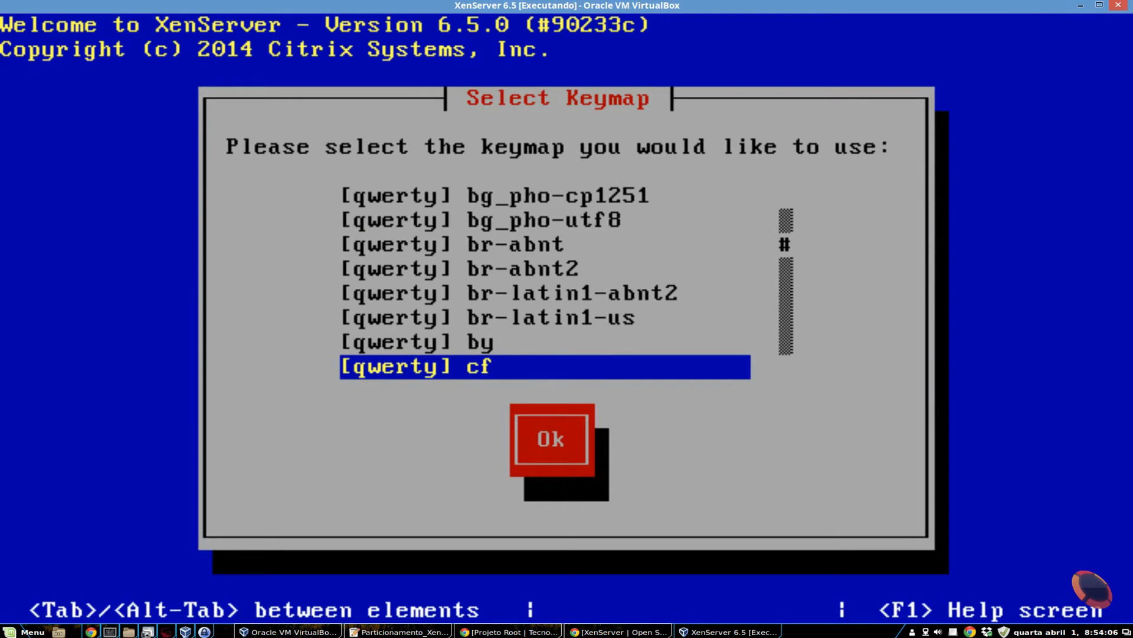
{"action": "key", "text": "Up"}
{"action": "key", "text": "Up"}
{"action": "key", "text": "Up"}
{"action": "key", "text": "Up"}
{"action": "key", "text": "Up"}
{"action": "key", "text": "Up"}
{"action": "key", "text": "Down"}
{"action": "key", "text": "Down"}
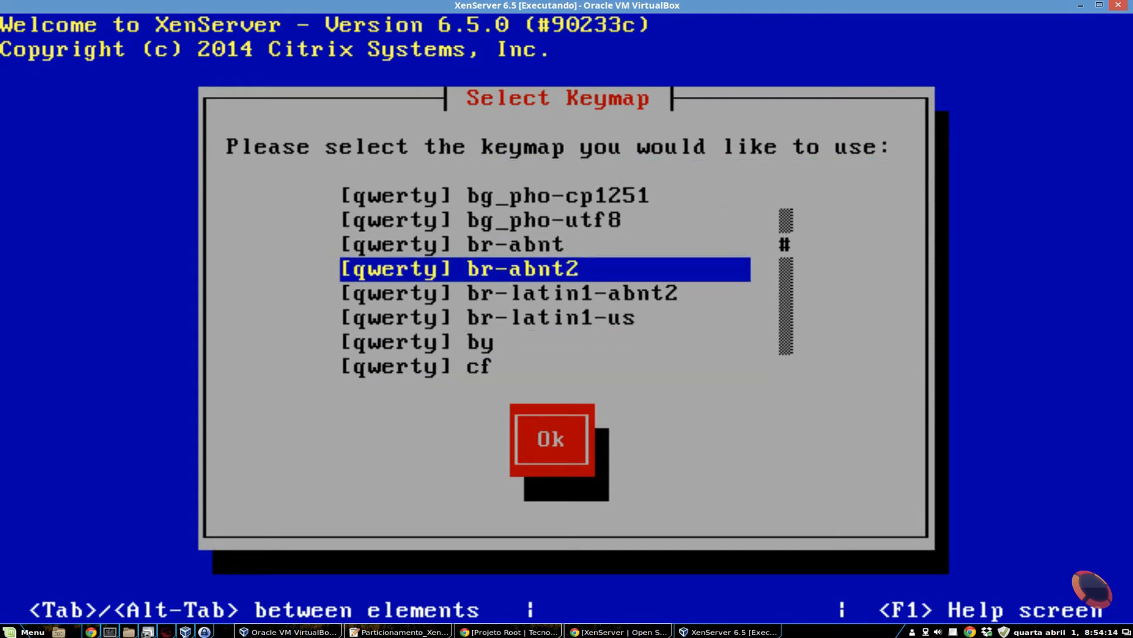
{"action": "key", "text": "Return"}
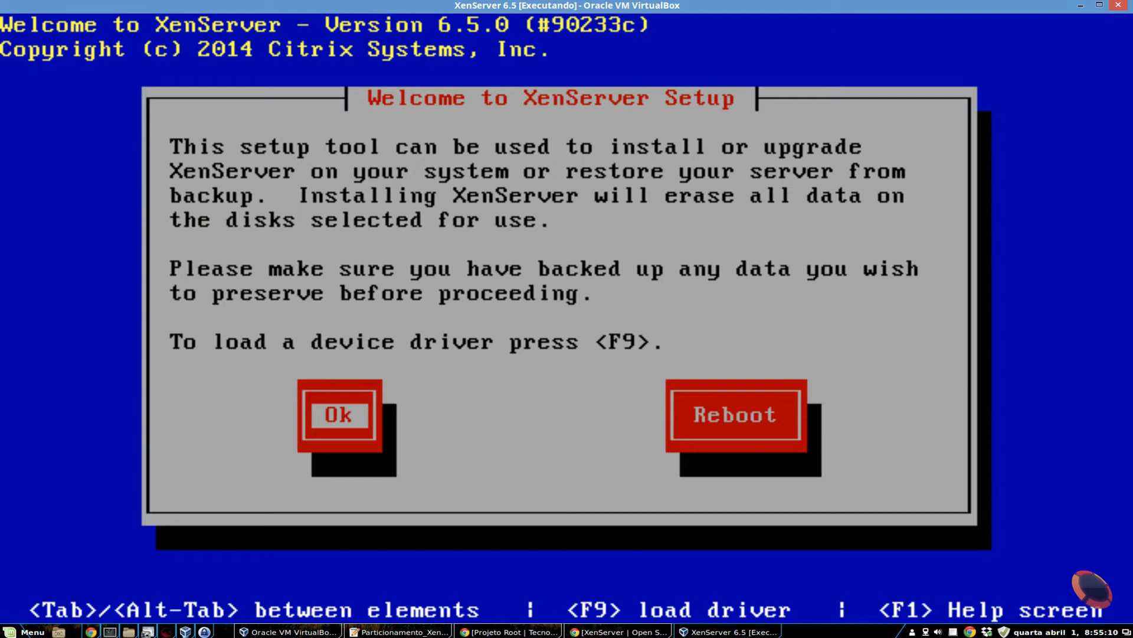
- Proceed through the setup welcome, accept the EULA and continue past the System Hardware notice
{"action": "key", "text": "Return"}
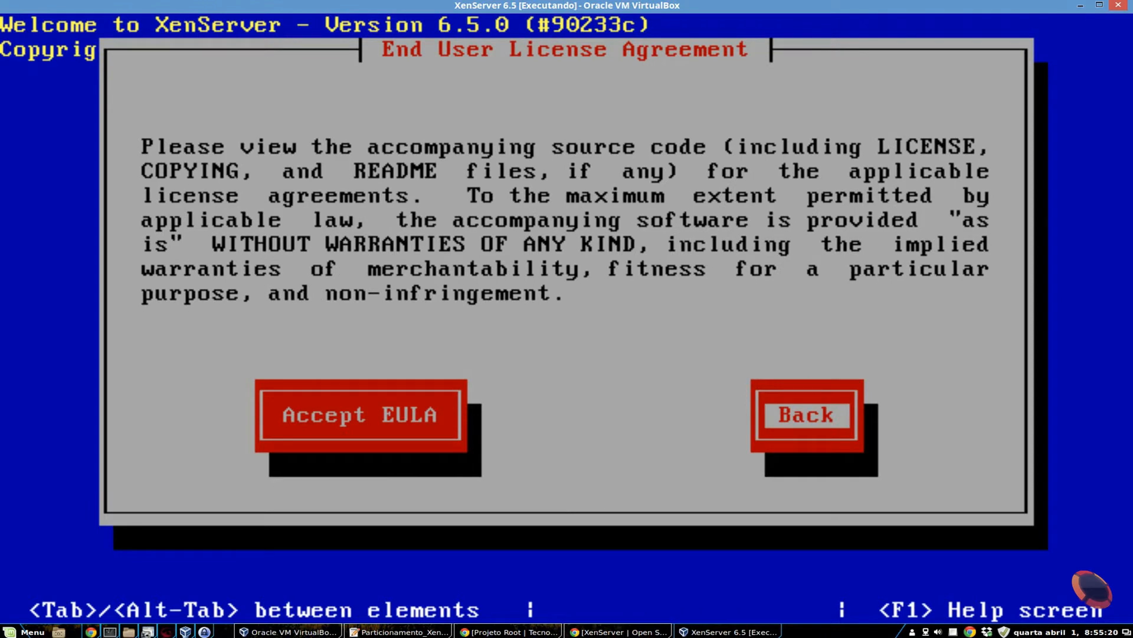
{"action": "key", "text": "Tab"}
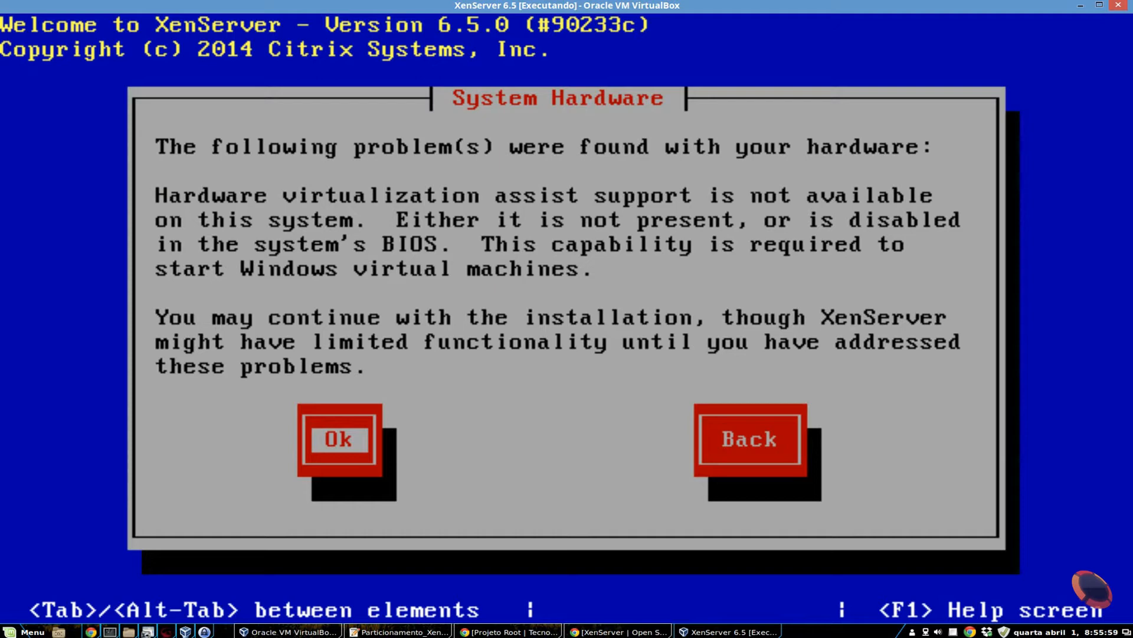
{"action": "key", "text": "Return"}
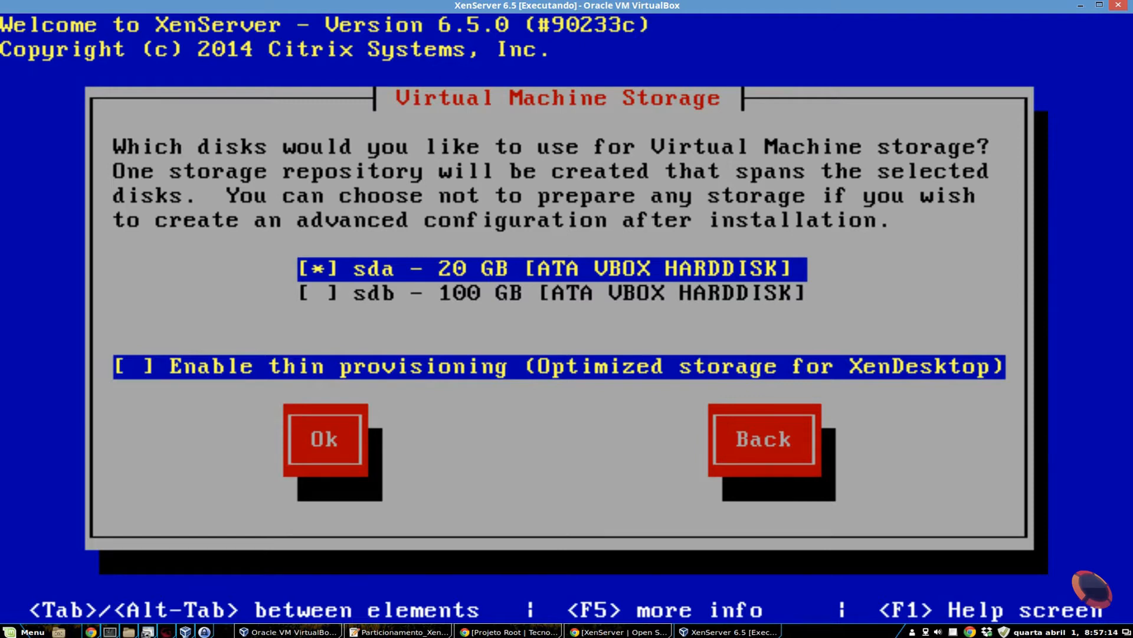
- Choose only the 100 GB sdb disk for virtual machine storage, deselecting sda, and confirm the selection
{"action": "key", "text": "Down"}
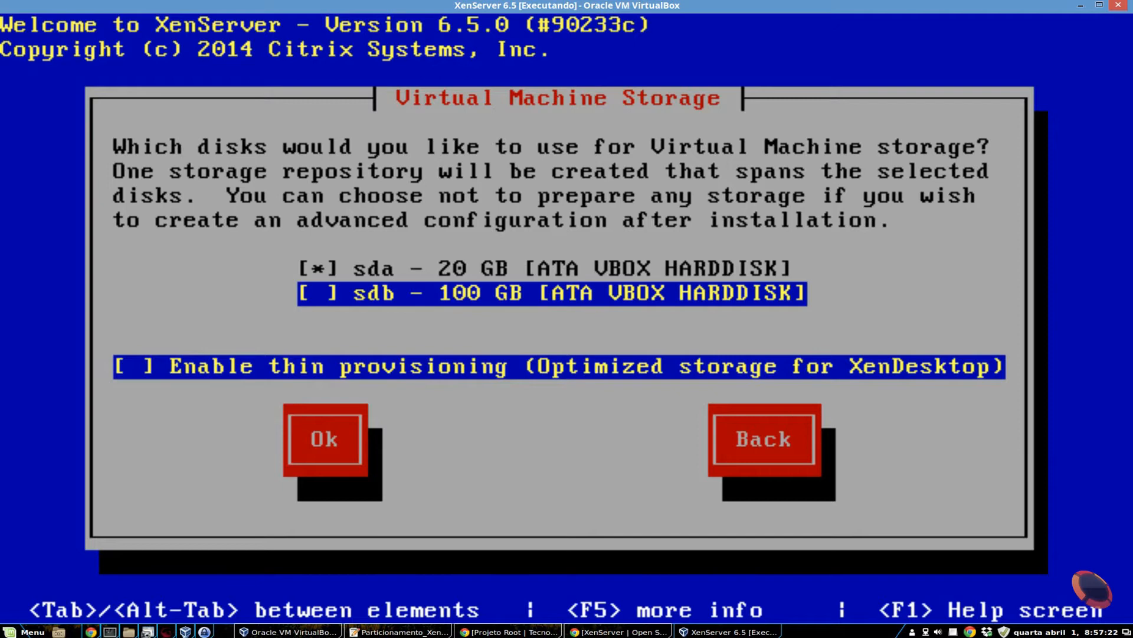
{"action": "key", "text": "space"}
{"action": "key", "text": "Up"}
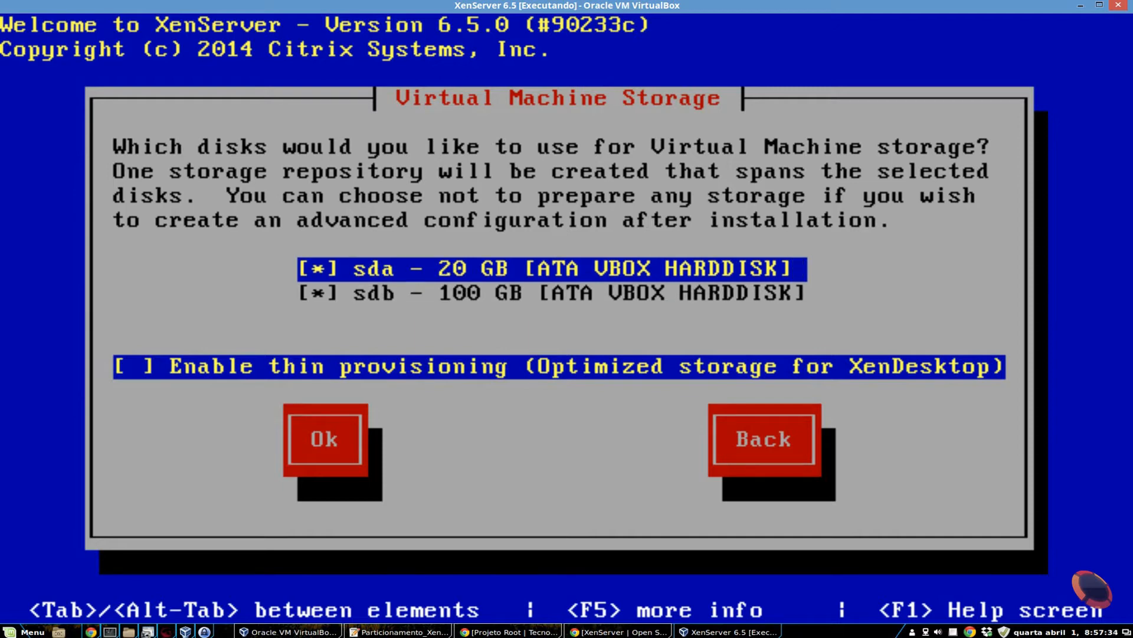
{"action": "key", "text": "space"}
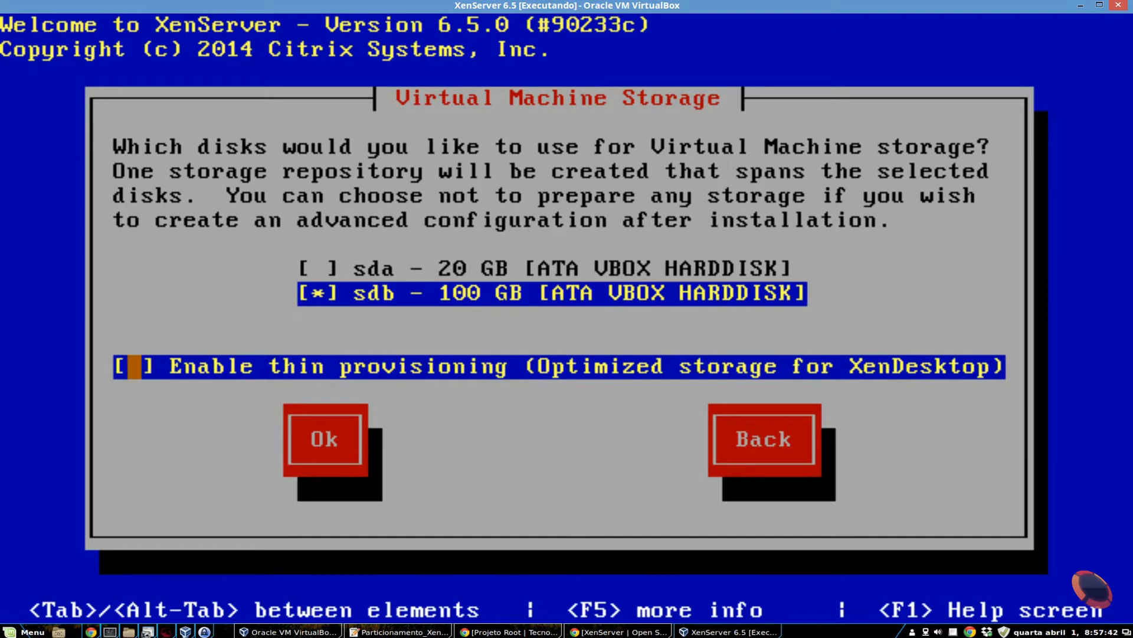
{"action": "key", "text": "Tab"}
{"action": "key", "text": "Return"}
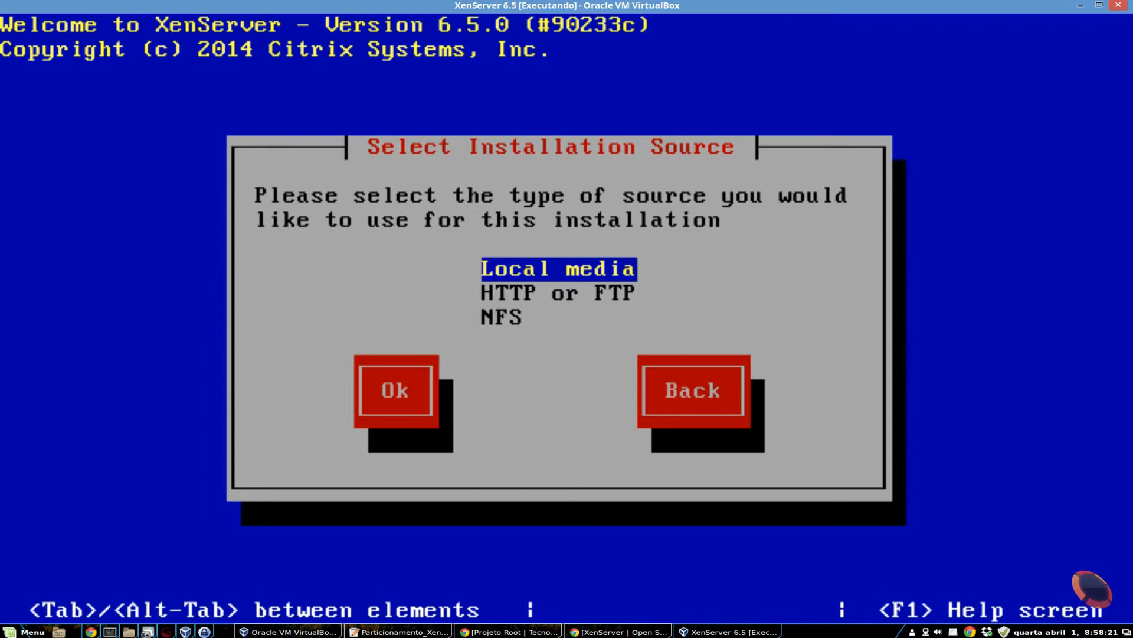
- Use Local media as the installation source and decline installing any Supplemental Packs
{"action": "key", "text": "Tab"}
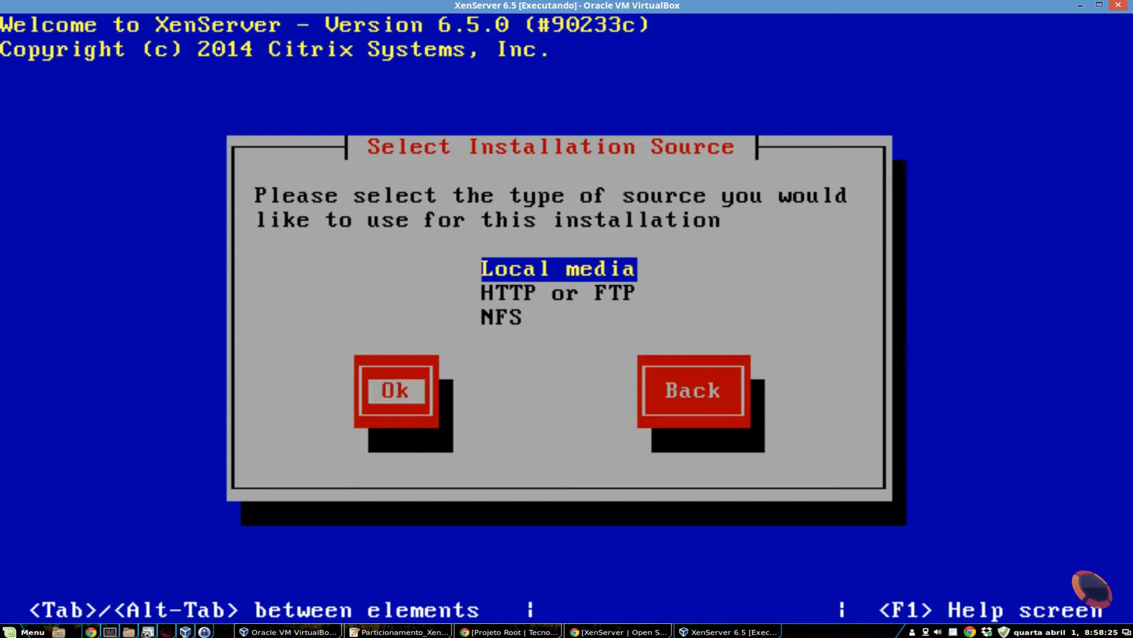
{"action": "key", "text": "Return"}
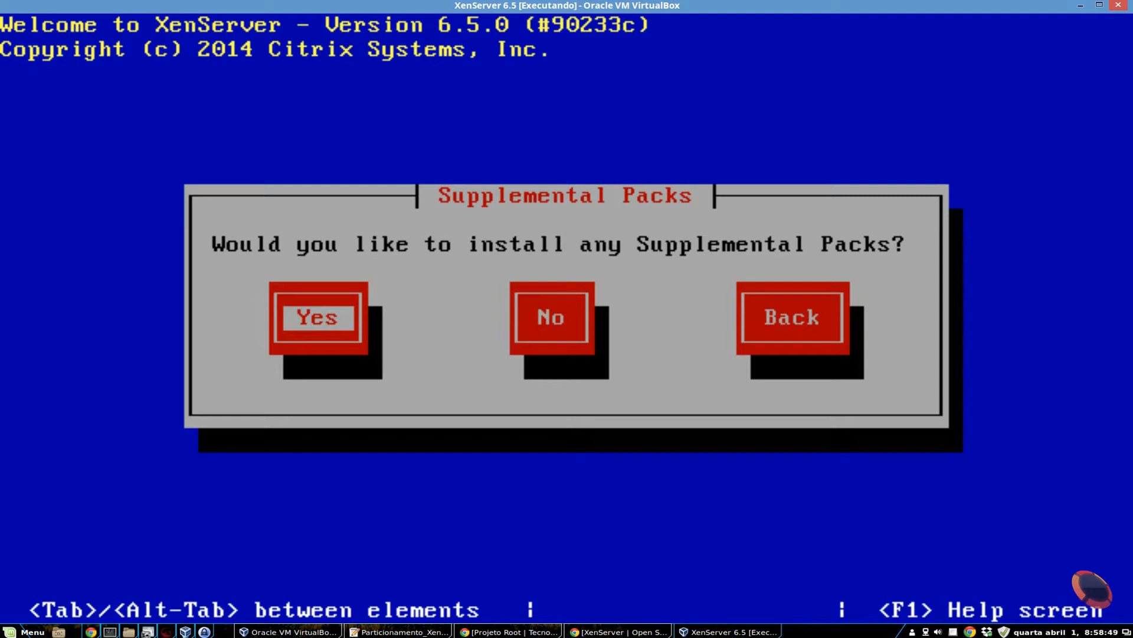
{"action": "key", "text": "Tab"}
{"action": "key", "text": "Return"}
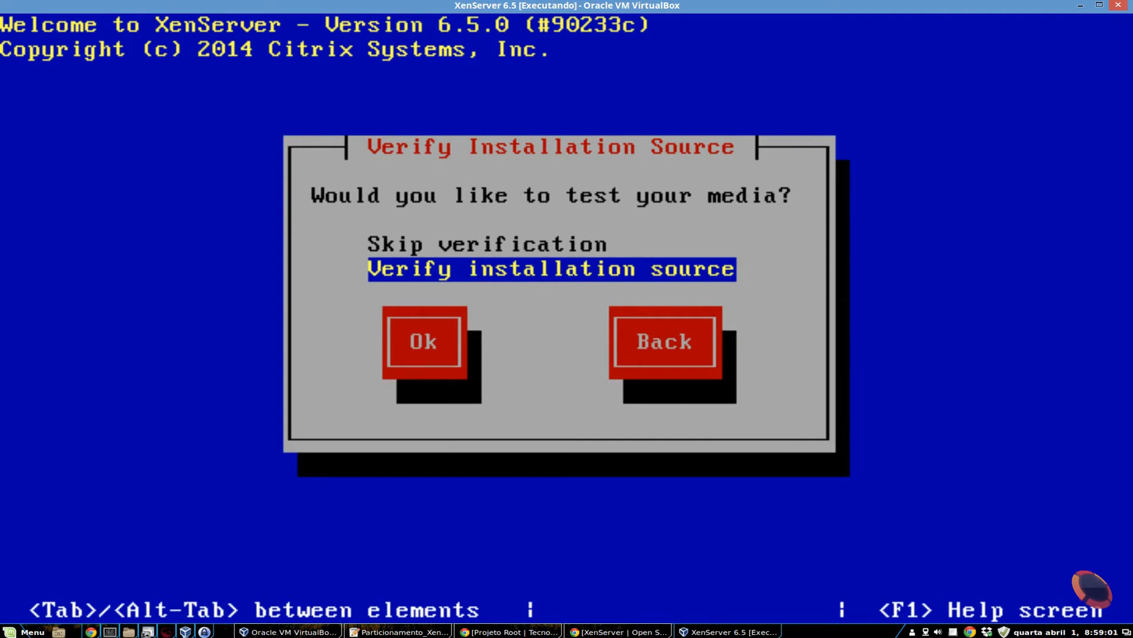
- Choose Skip verification for the installation source and continue
{"action": "key", "text": "Up"}
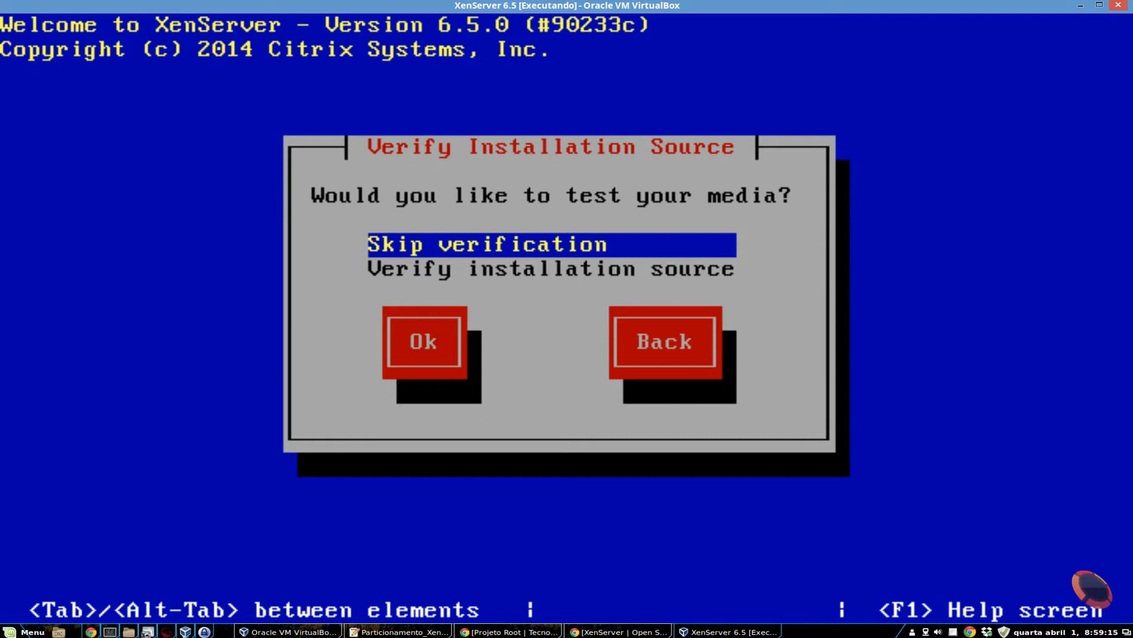
{"action": "key", "text": "Tab"}
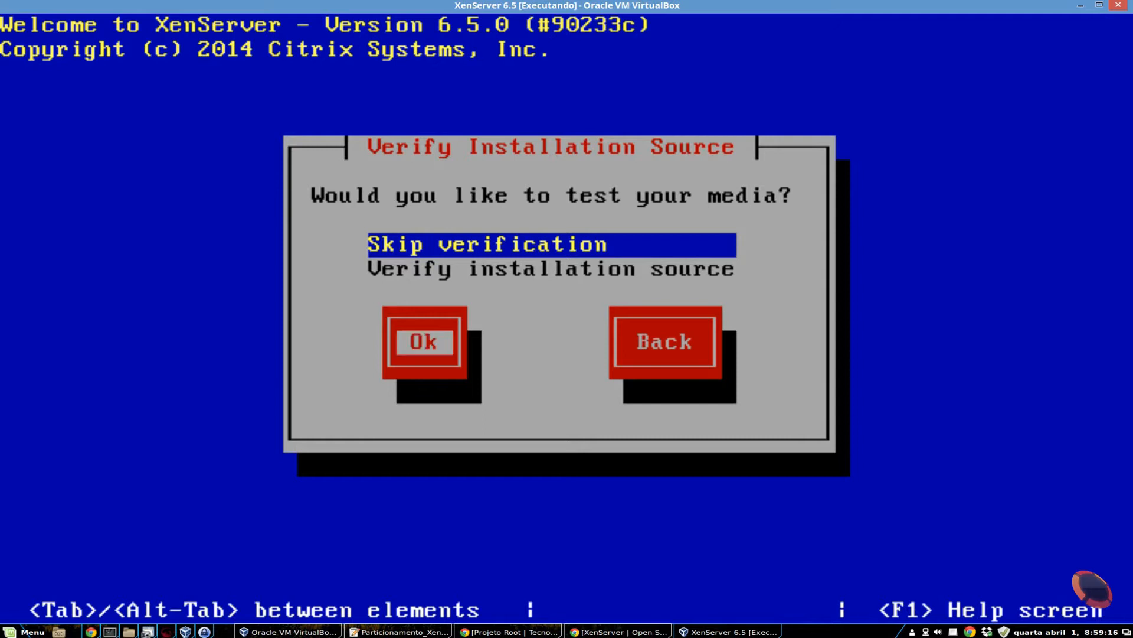
{"action": "key", "text": "Return"}
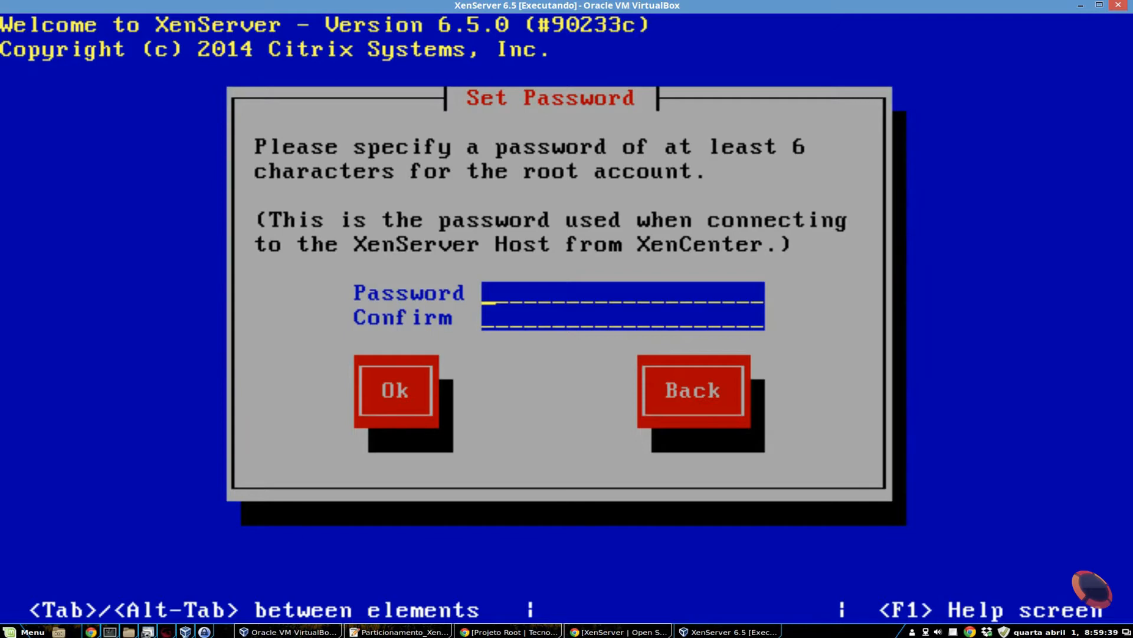
- Enter and confirm the password for the root account, and continue to the network settings
{"action": "type", "text": "*****"}
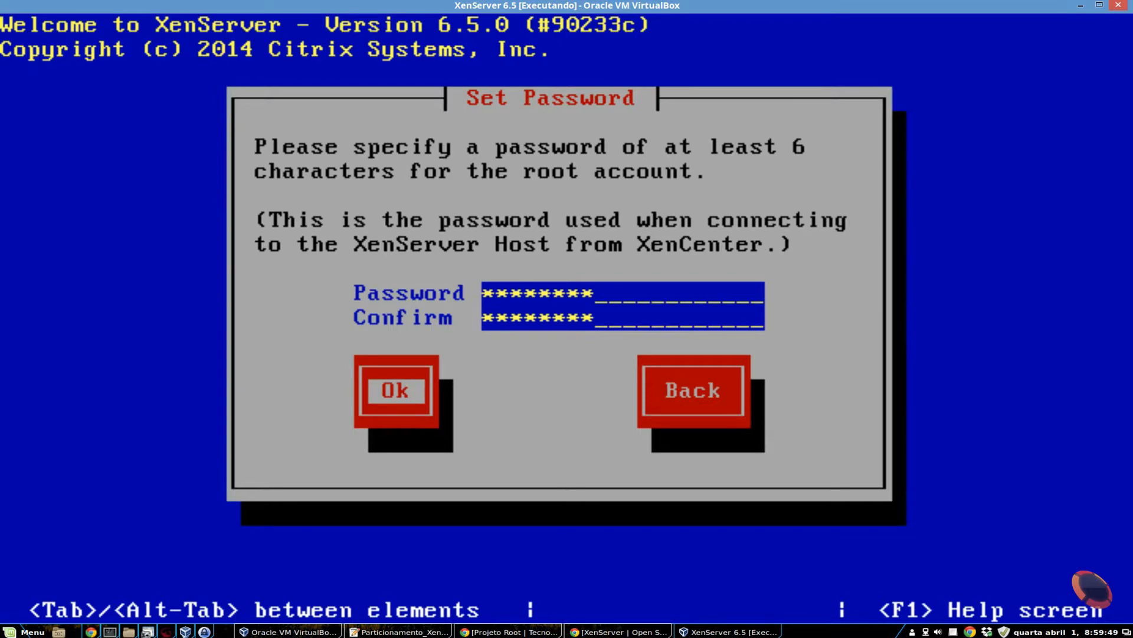
{"action": "key", "text": "Return"}
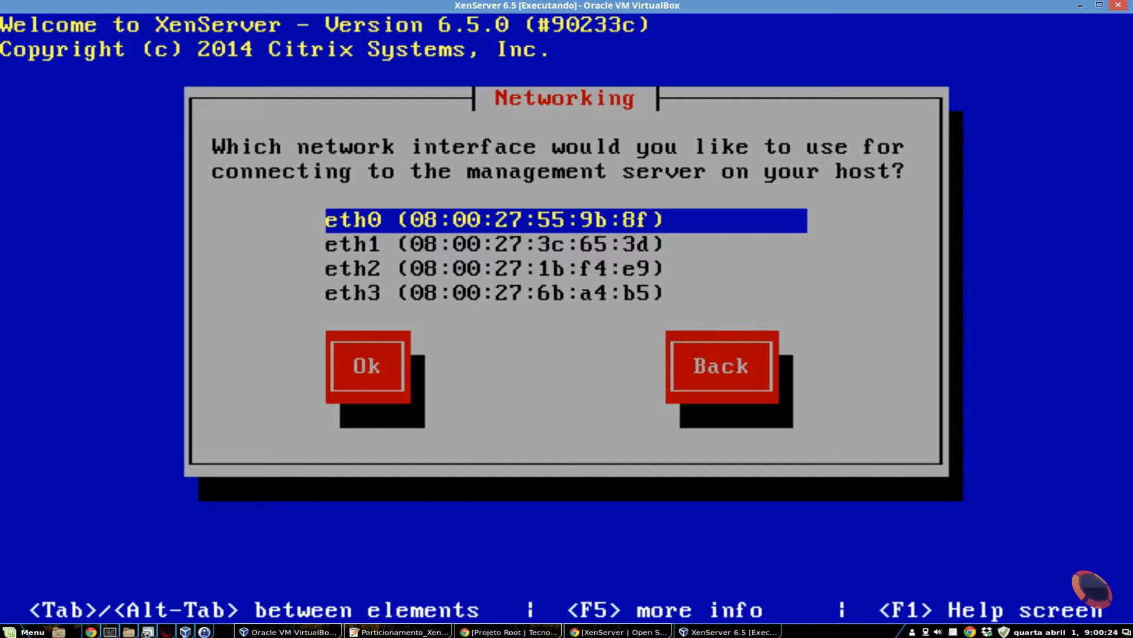
- Use eth0 as the management interface and configure its networking automatically through DHCP
{"action": "key", "text": "Tab"}
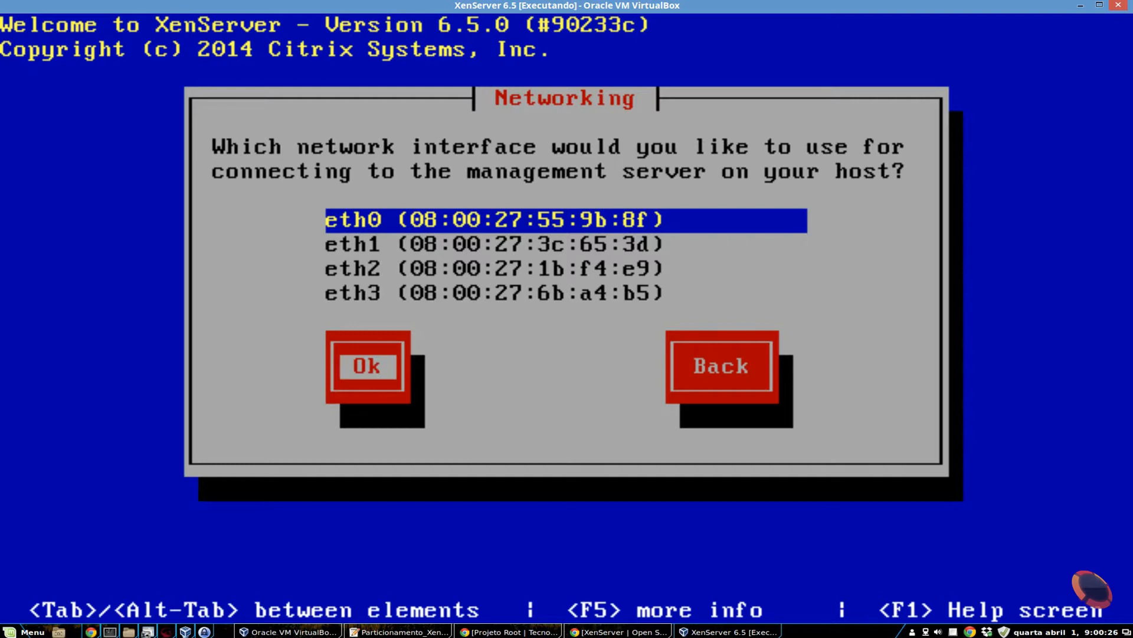
{"action": "key", "text": "Return"}
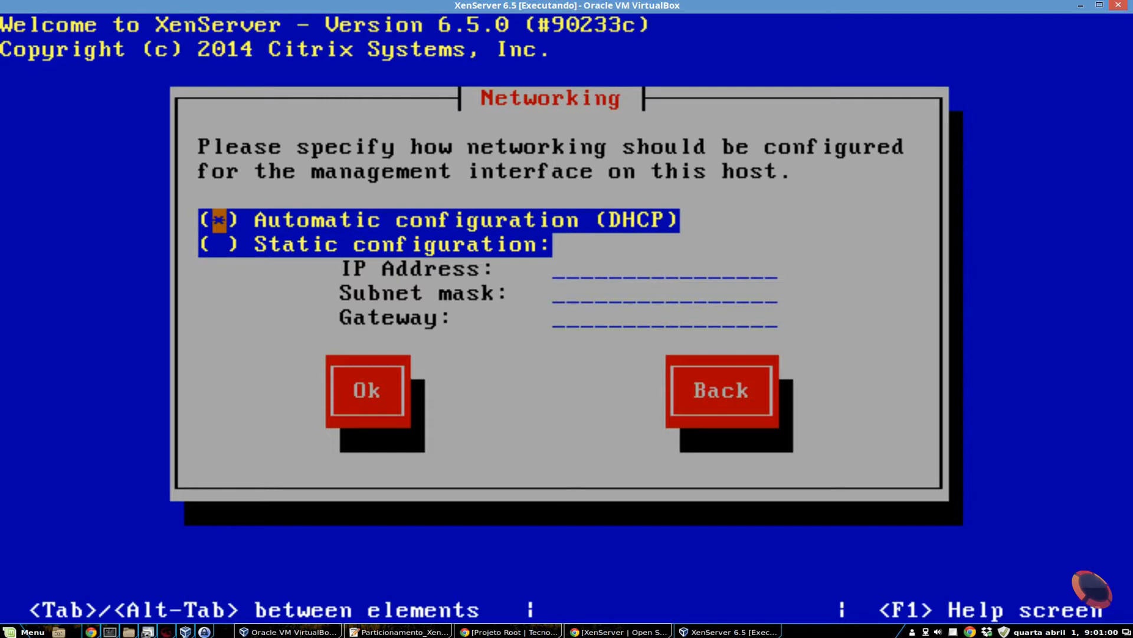
{"action": "key", "text": "Tab"}
{"action": "key", "text": "Tab"}
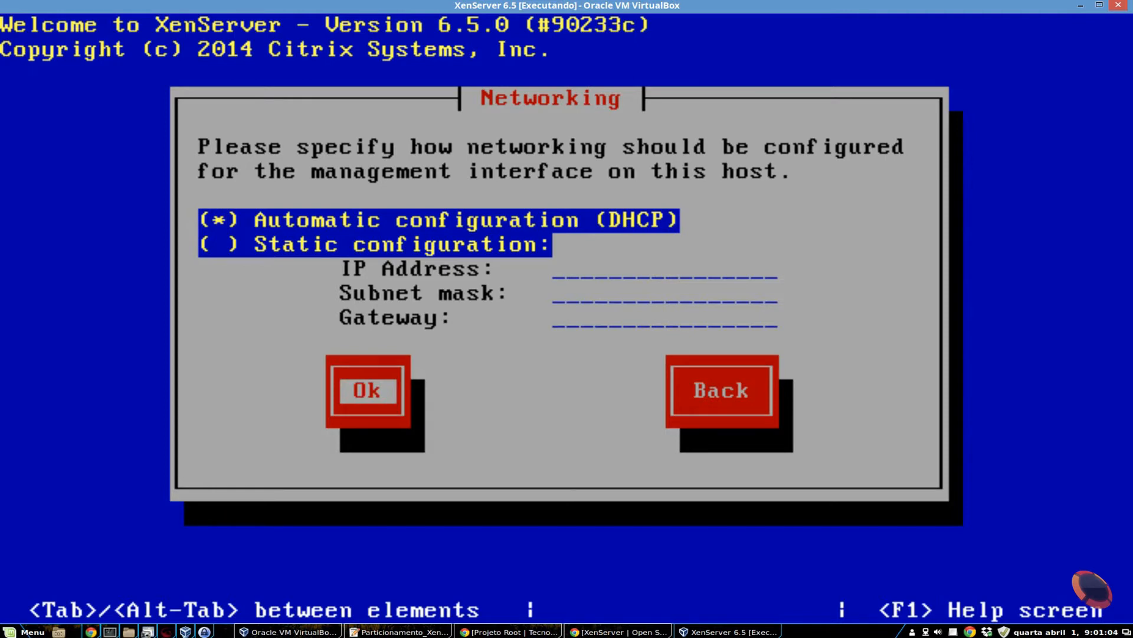
{"action": "key", "text": "Return"}
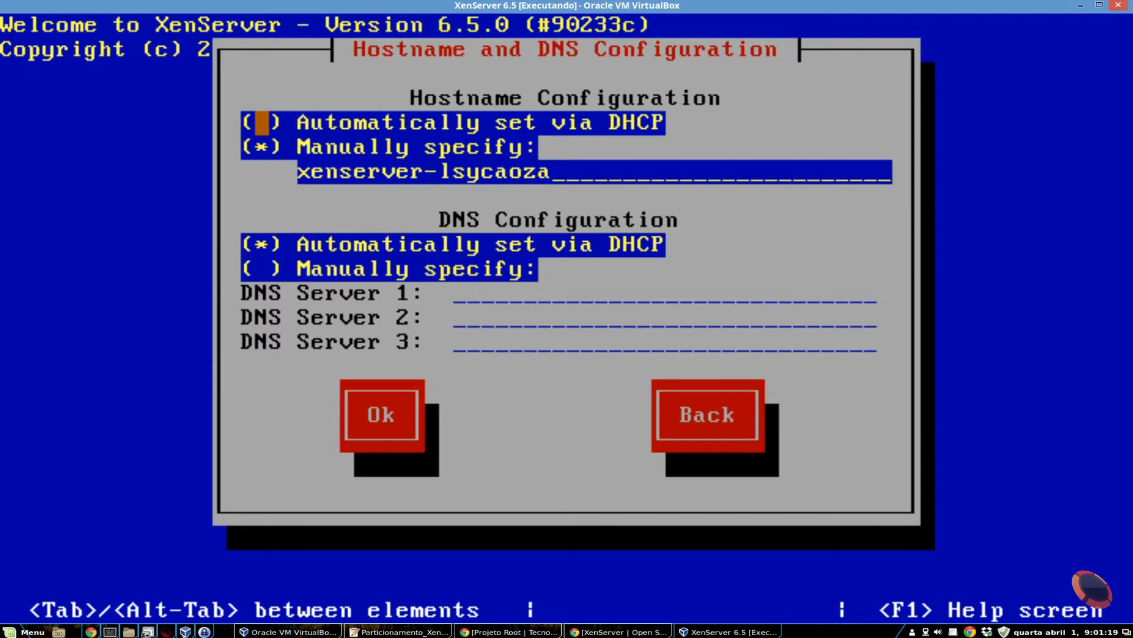
- Set the manually specified hostname to xenserver-projetoroot, keep DNS set automatically via DHCP, and continue
{"action": "key", "text": "Tab"}
{"action": "key", "text": "Tab"}
{"action": "key", "text": "shift+Tab"}
{"action": "key", "text": "Tab"}
{"action": "key", "text": "BackSpace"}
{"action": "key", "text": "BackSpace"}
{"action": "key", "text": "BackSpace"}
{"action": "key", "text": "BackSpace"}
{"action": "key", "text": "BackSpace"}
{"action": "key", "text": "BackSpace"}
{"action": "key", "text": "BackSpace"}
{"action": "key", "text": "BackSpace"}
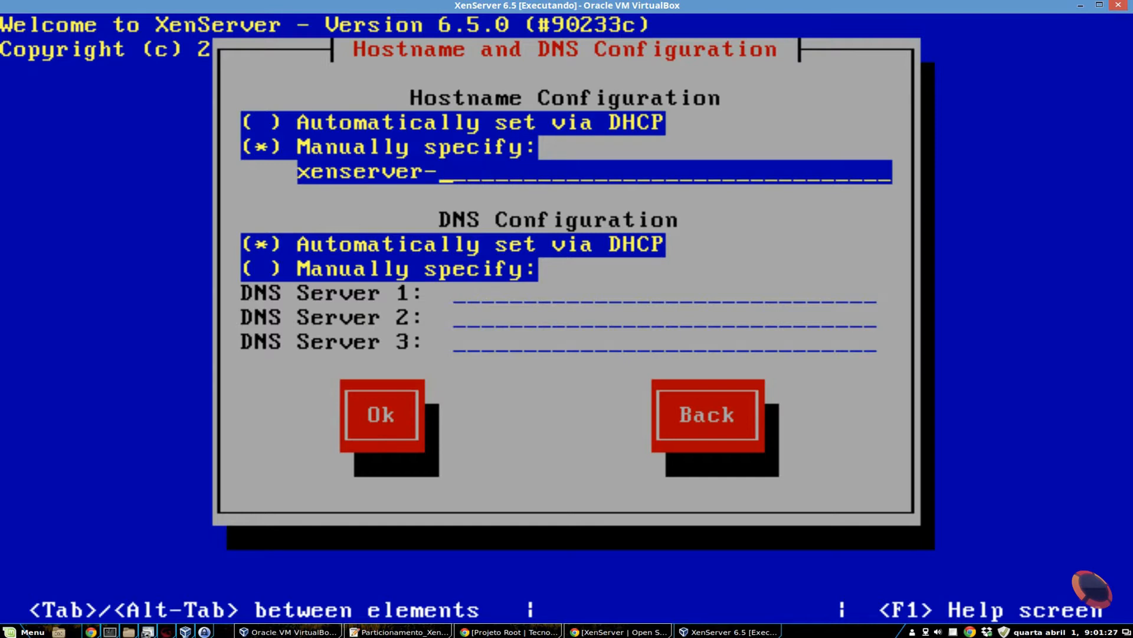
{"action": "type", "text": "projet"}
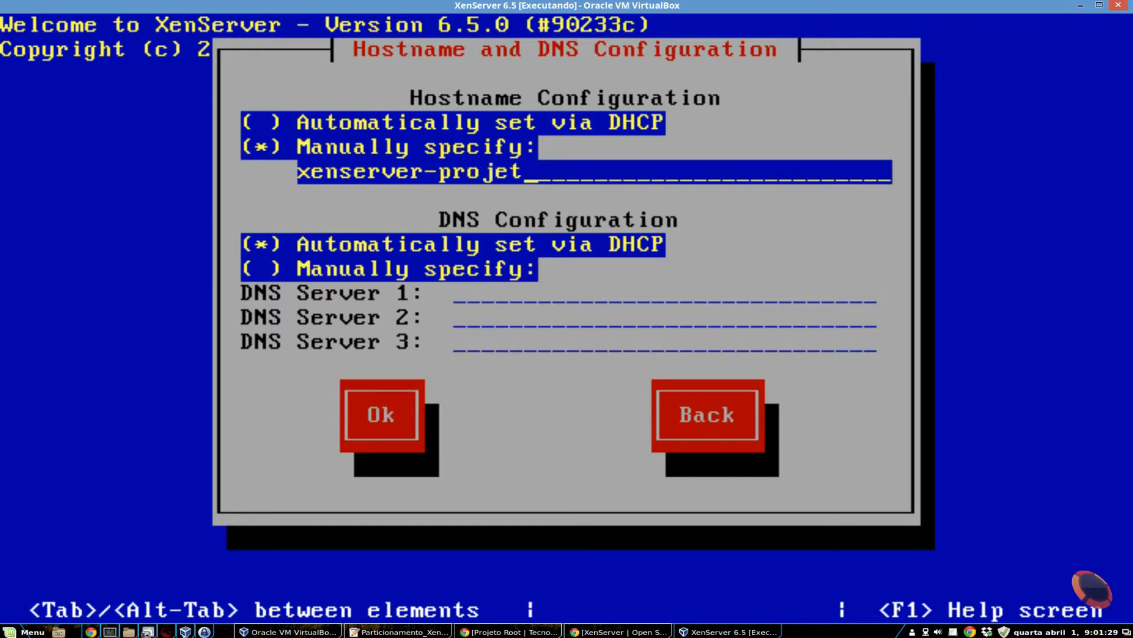
{"action": "type", "text": "oroot"}
{"action": "key", "text": "Tab"}
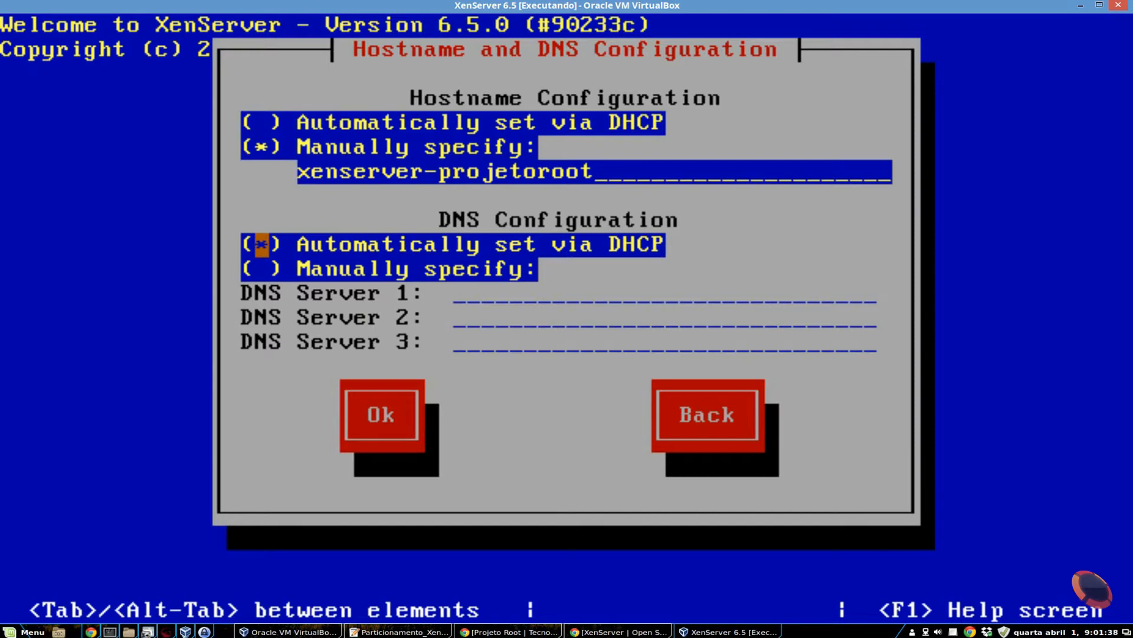
{"action": "key", "text": "Tab"}
{"action": "key", "text": "Tab"}
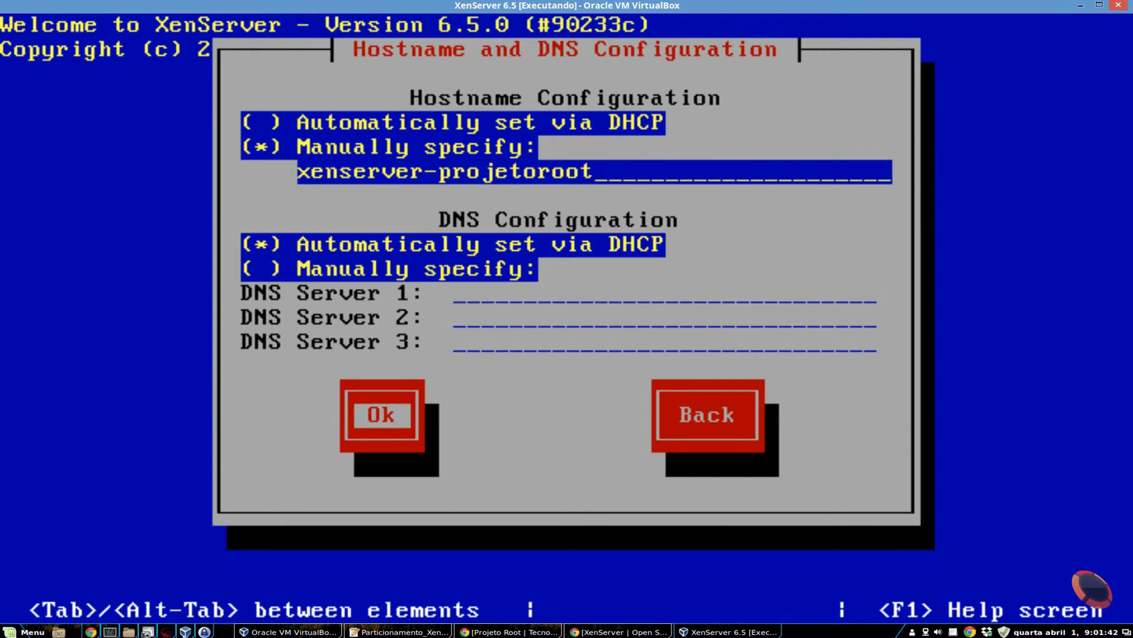
{"action": "key", "text": "Return"}
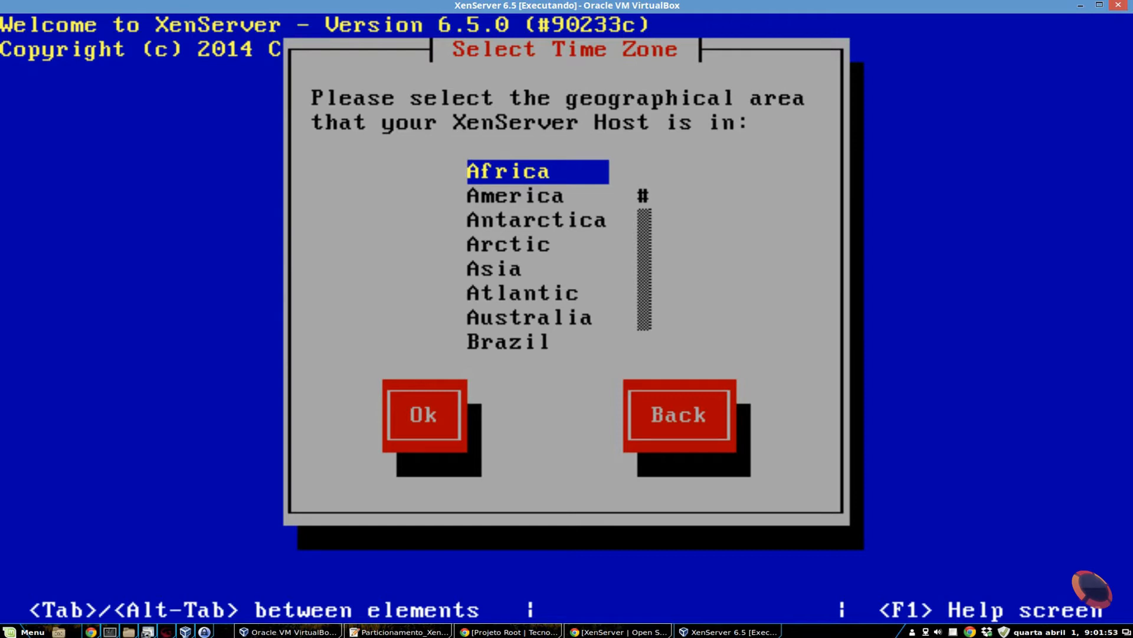
- Set the host's time zone to America, Sao Paulo, and continue to the system time settings
{"action": "key", "text": "Down"}
{"action": "key", "text": "Return"}
{"action": "key", "text": "Down"}
{"action": "key", "text": "Down"}
{"action": "key", "text": "Down"}
{"action": "key", "text": "Down"}
{"action": "key", "text": "Down"}
{"action": "key", "text": "Down"}
{"action": "key", "text": "Down"}
{"action": "key", "text": "Down"}
{"action": "key", "text": "Down"}
{"action": "key", "text": "Down"}
{"action": "key", "text": "Down"}
{"action": "key", "text": "Down"}
{"action": "key", "text": "Down"}
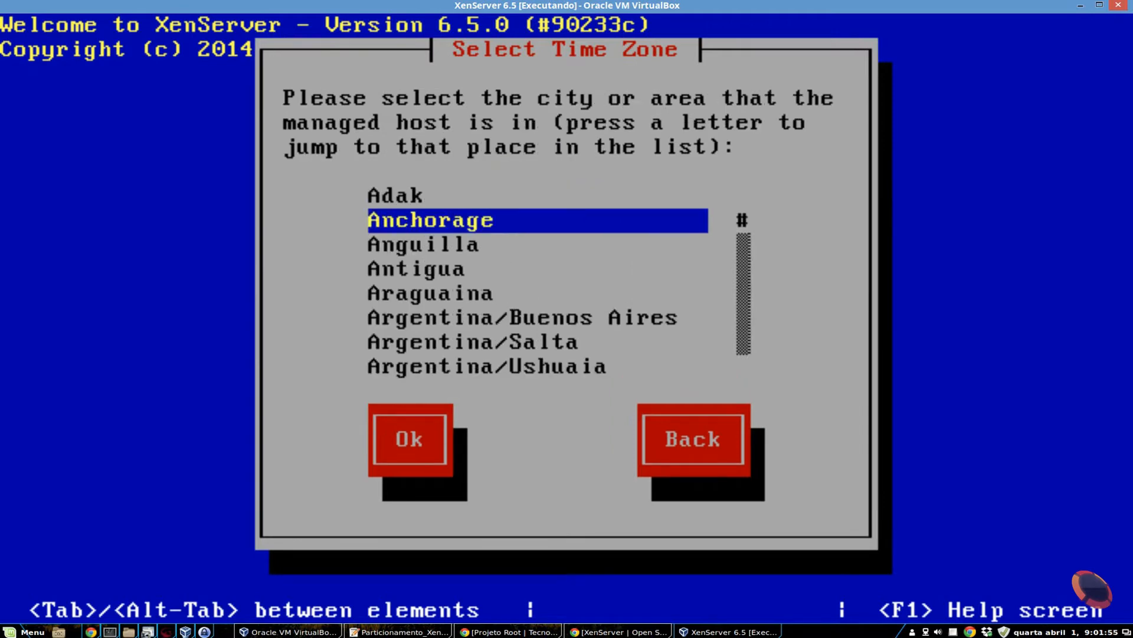
{"action": "key", "text": "Down"}
{"action": "key", "text": "Down"}
{"action": "key", "text": "Down"}
{"action": "key", "text": "Down"}
{"action": "key", "text": "Down"}
{"action": "key", "text": "Down"}
{"action": "key", "text": "Down"}
{"action": "key", "text": "Down"}
{"action": "key", "text": "Down"}
{"action": "key", "text": "Down"}
{"action": "key", "text": "Down"}
{"action": "key", "text": "Down"}
{"action": "key", "text": "Down"}
{"action": "key", "text": "Down"}
{"action": "key", "text": "Down"}
{"action": "key", "text": "Down"}
{"action": "key", "text": "Down"}
{"action": "key", "text": "Down"}
{"action": "key", "text": "Down"}
{"action": "key", "text": "Down"}
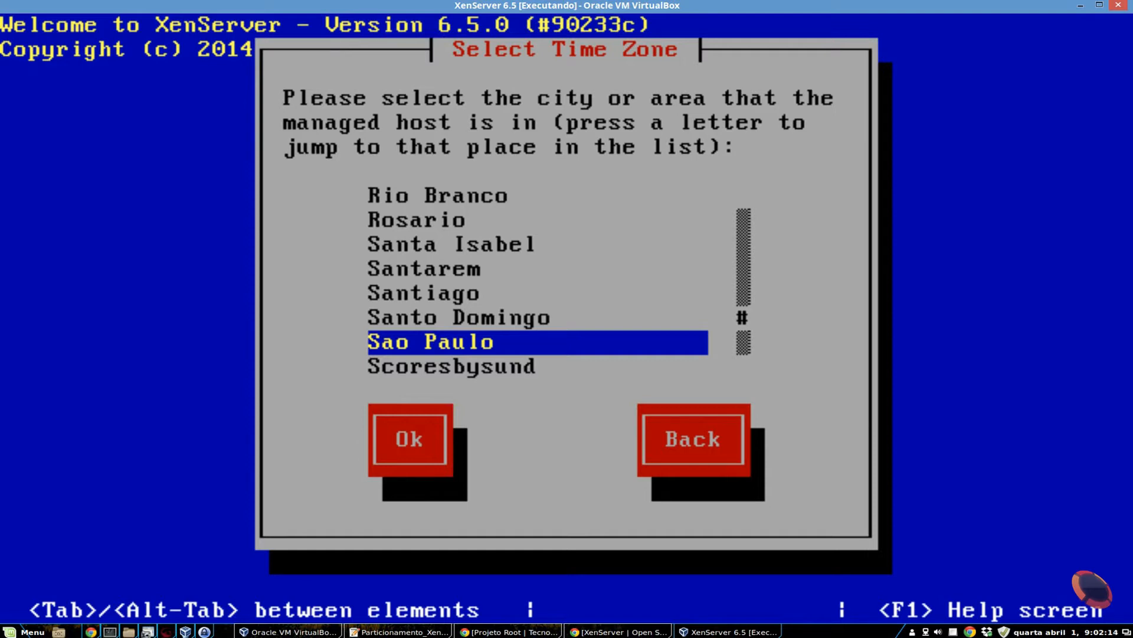
{"action": "key", "text": "Tab"}
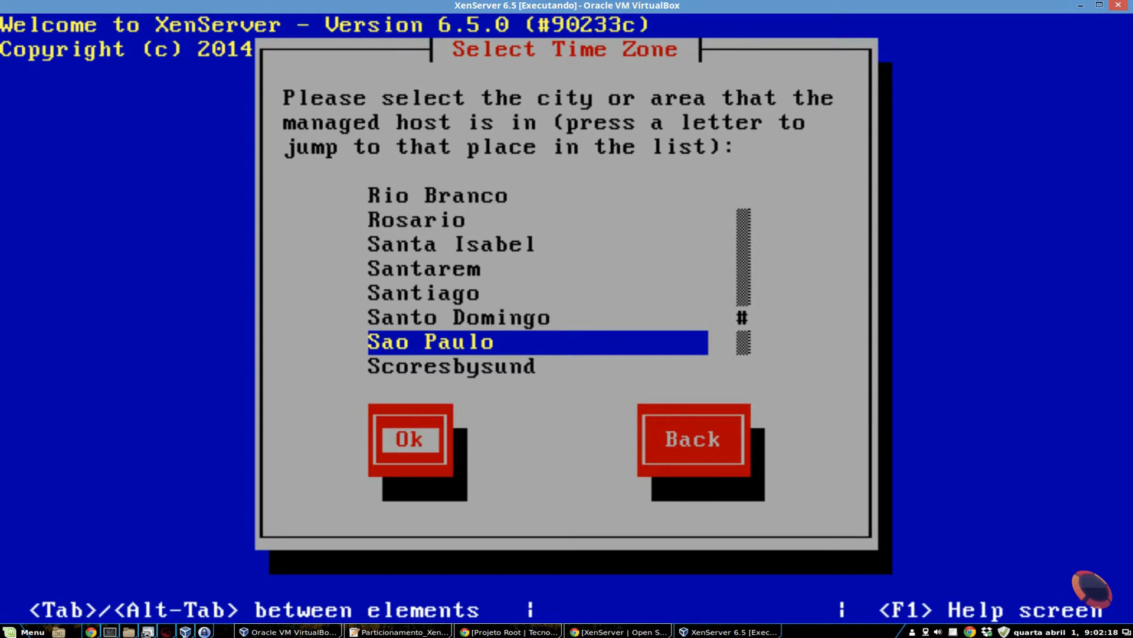
{"action": "key", "text": "Return"}
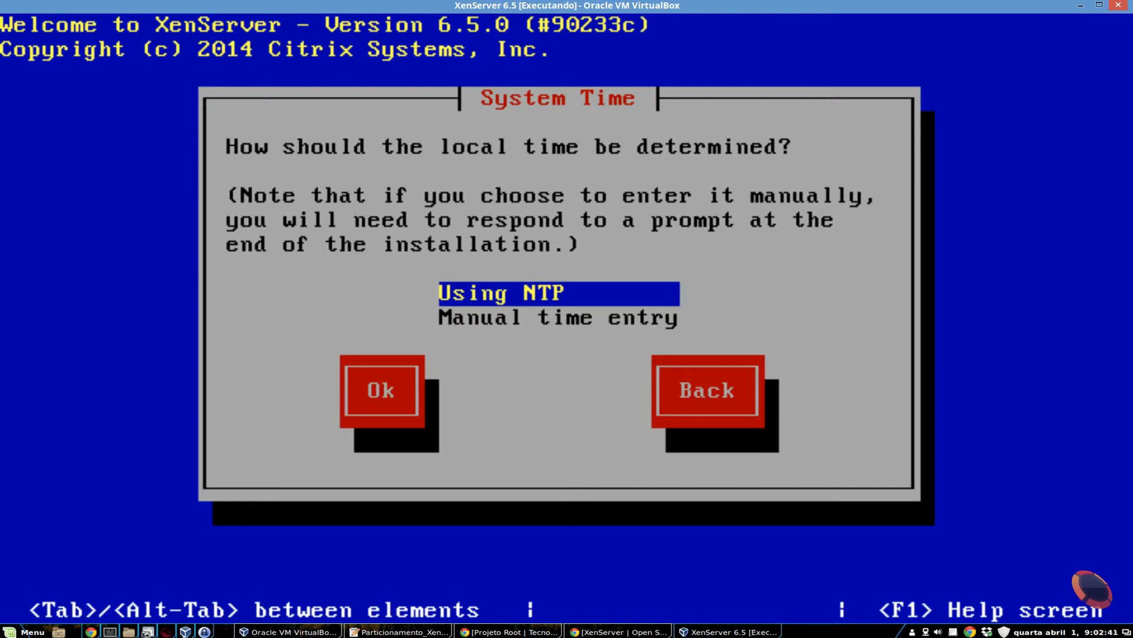
- Determine the local time using NTP, with NTP configured by the DHCP server
{"action": "key", "text": "Tab"}
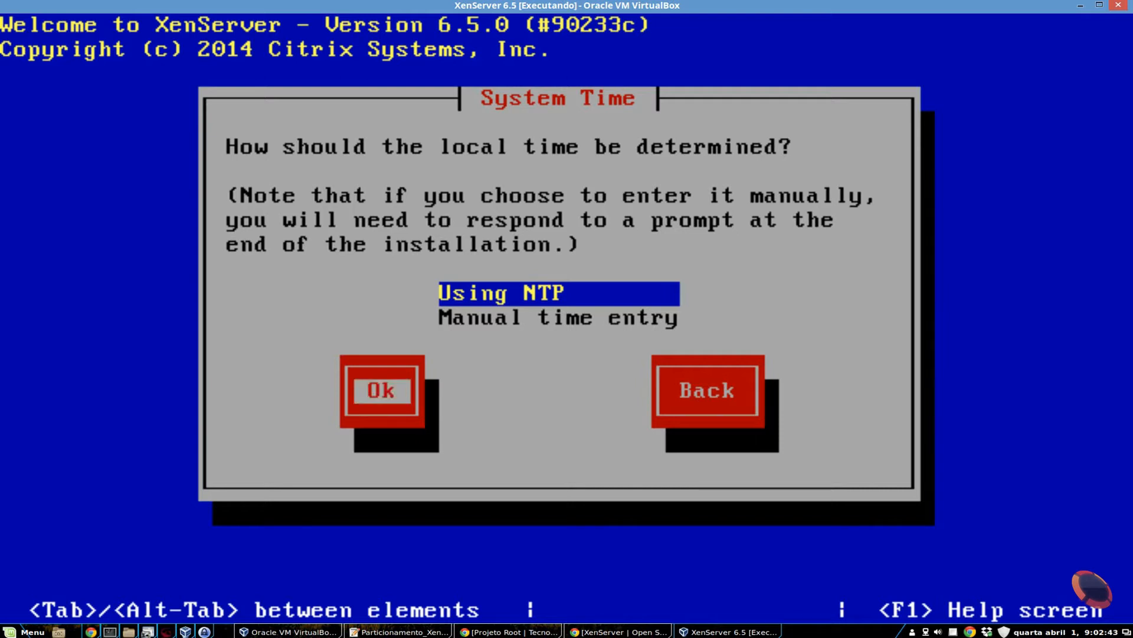
{"action": "key", "text": "Return"}
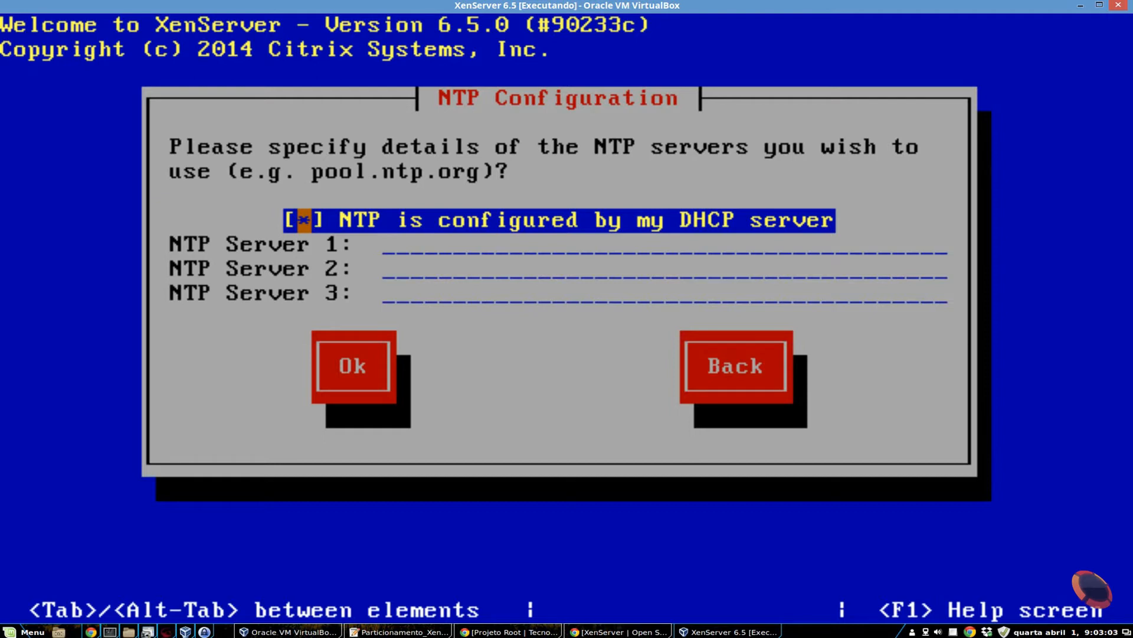
{"action": "key", "text": "Tab"}
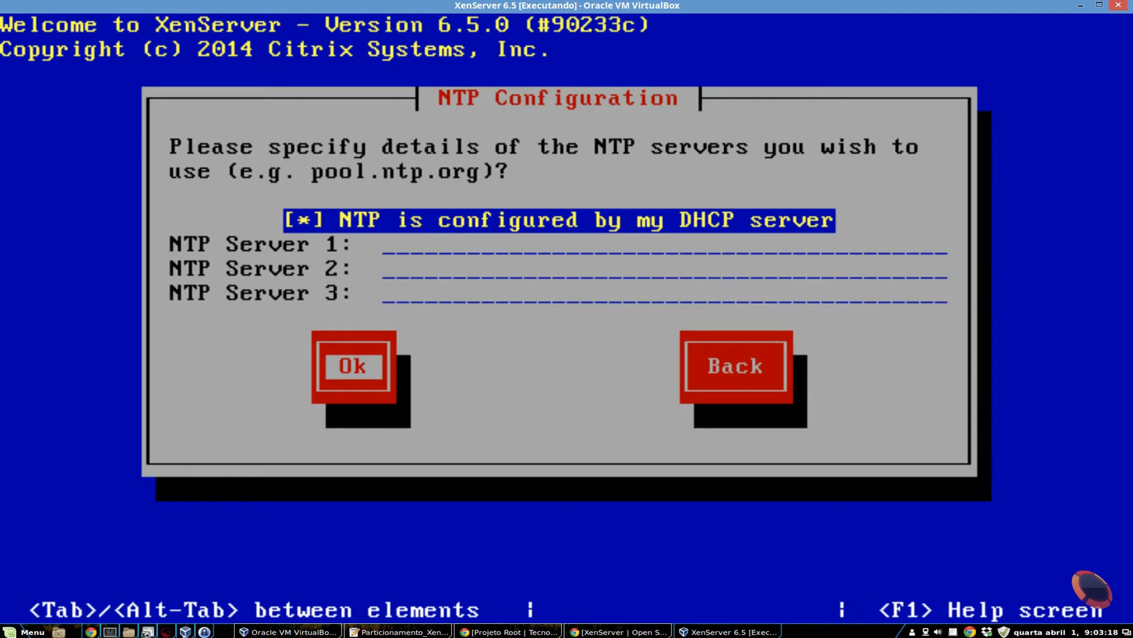
{"action": "key", "text": "Return"}
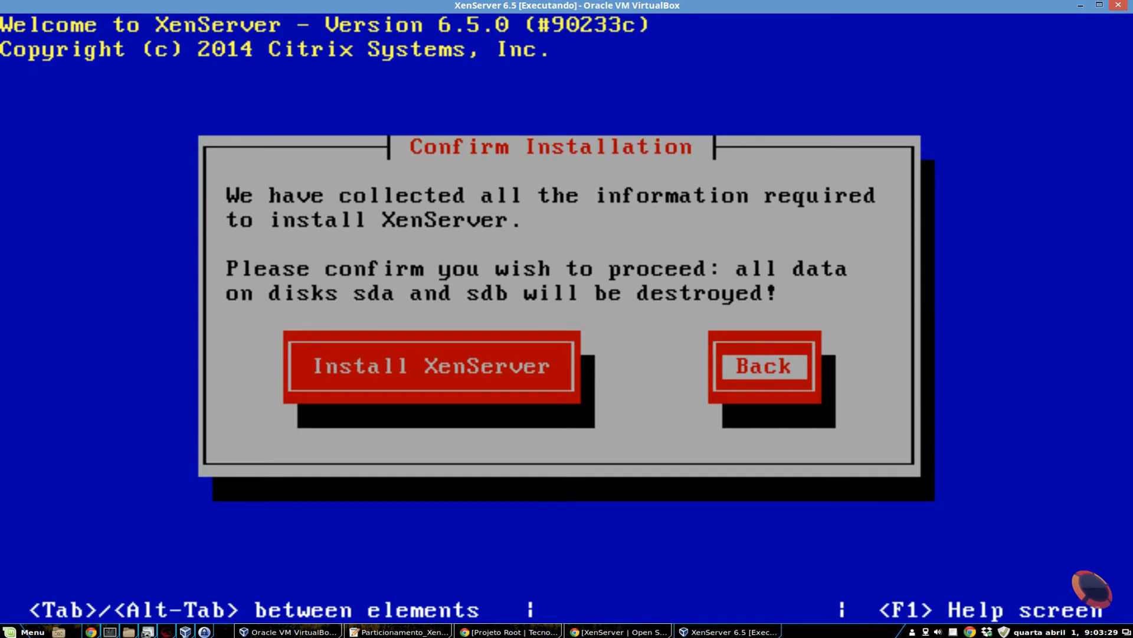
- Confirm the XenServer installation on disks sda and sdb and start it
{"action": "key", "text": "Tab"}
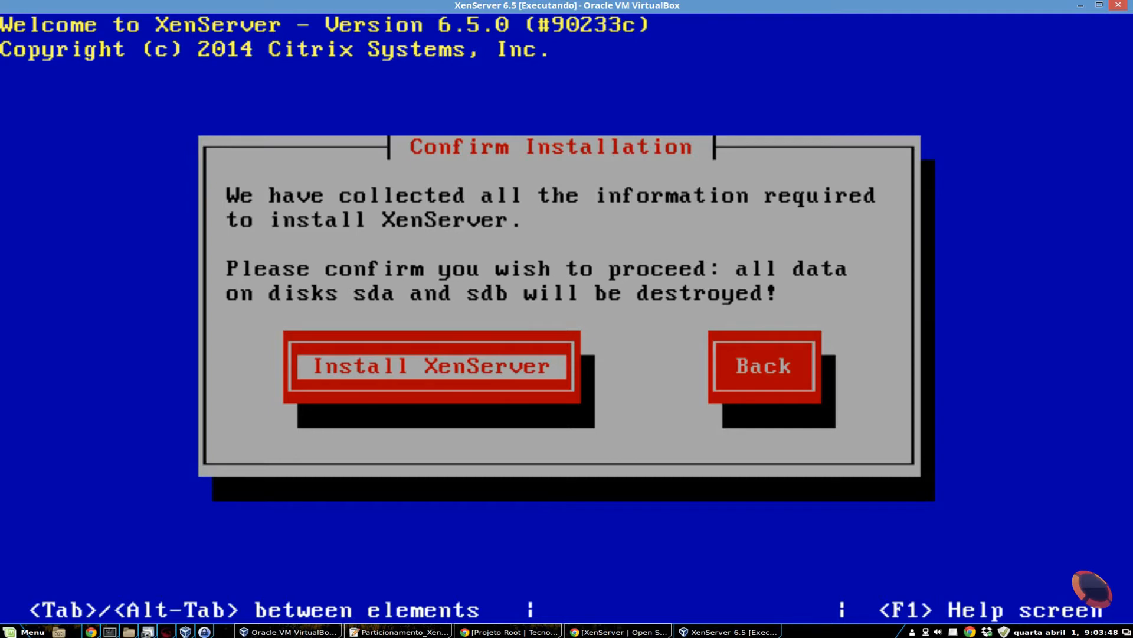
{"action": "key", "text": "Return"}
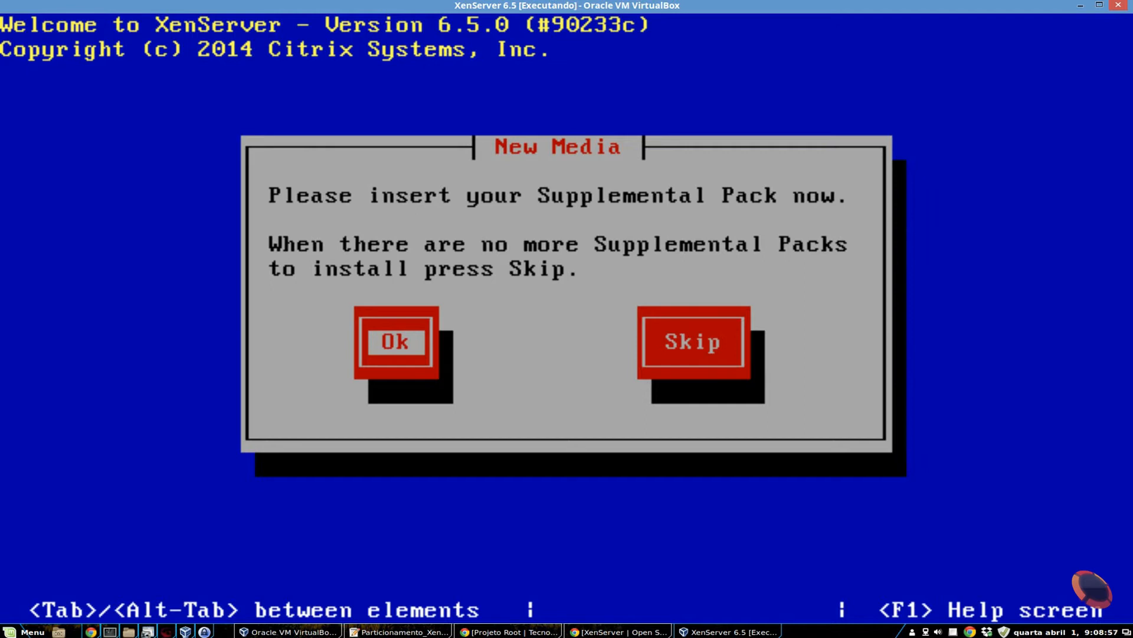
- Skip inserting a Supplemental Pack, and reboot the machine once the installation completes
{"action": "key", "text": "Tab"}
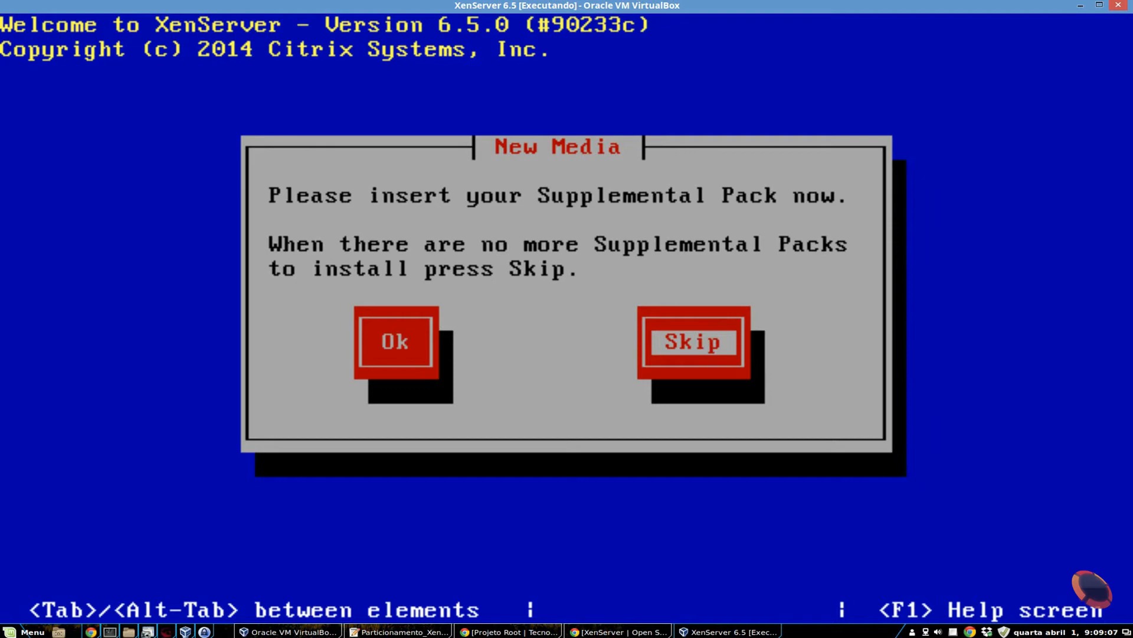
{"action": "key", "text": "Return"}
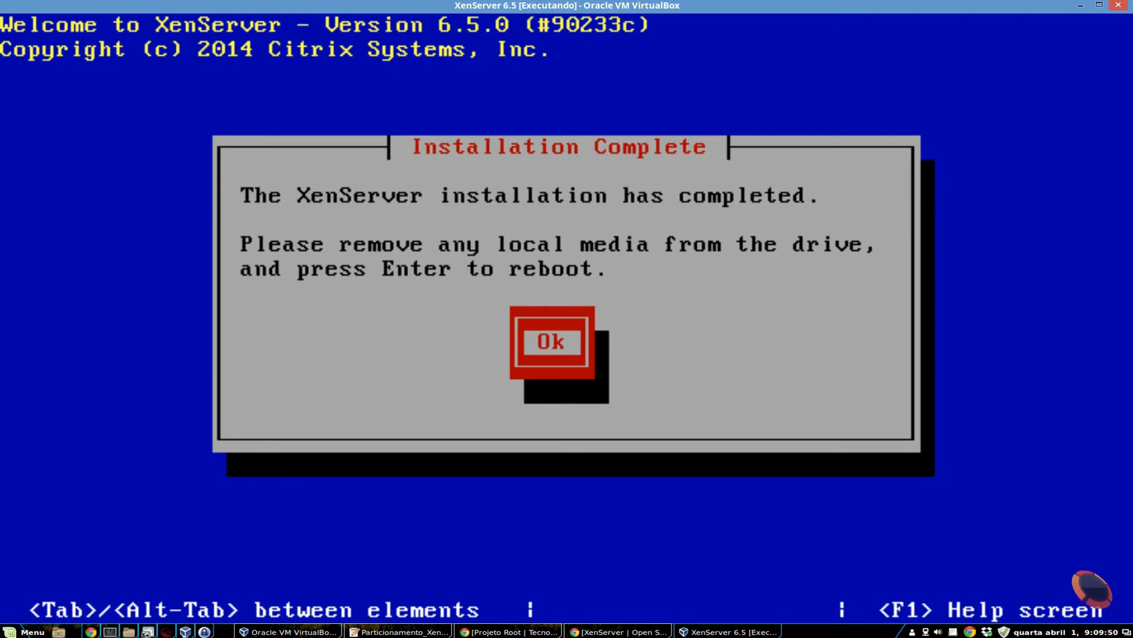
{"action": "key", "text": "Return"}
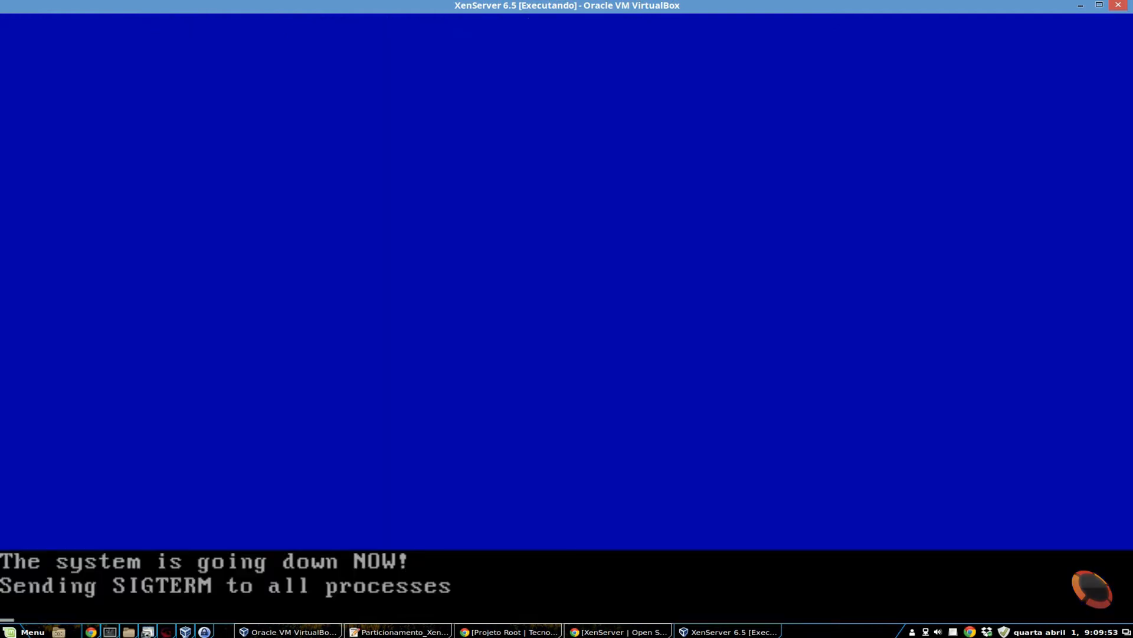
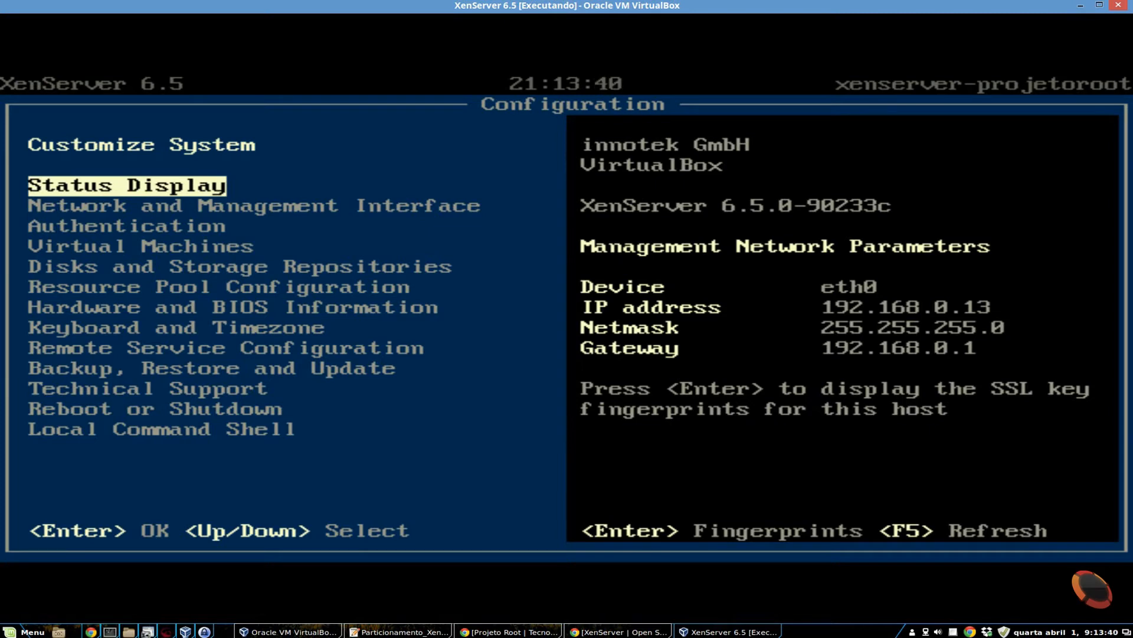
- Review the Network and Management Interface settings, covering the management interface configuration, DNS servers and network time (NTP)
{"action": "key", "text": "Down"}
{"action": "key", "text": "Up"}
{"action": "key", "text": "Down"}
{"action": "key", "text": "Up"}
{"action": "key", "text": "Down"}
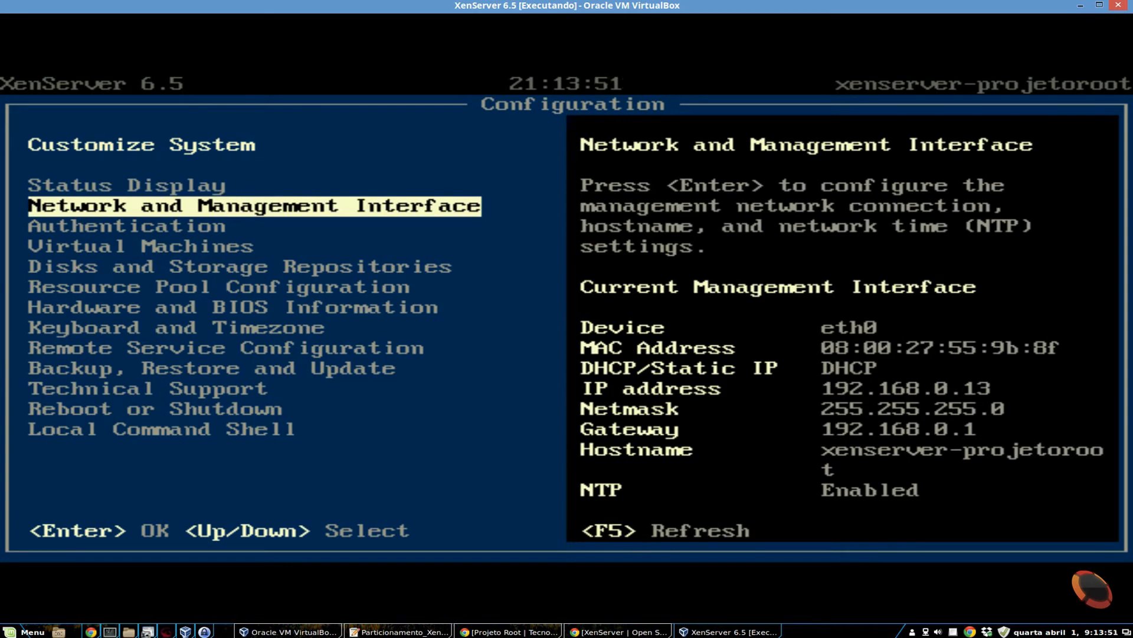
{"action": "key", "text": "Return"}
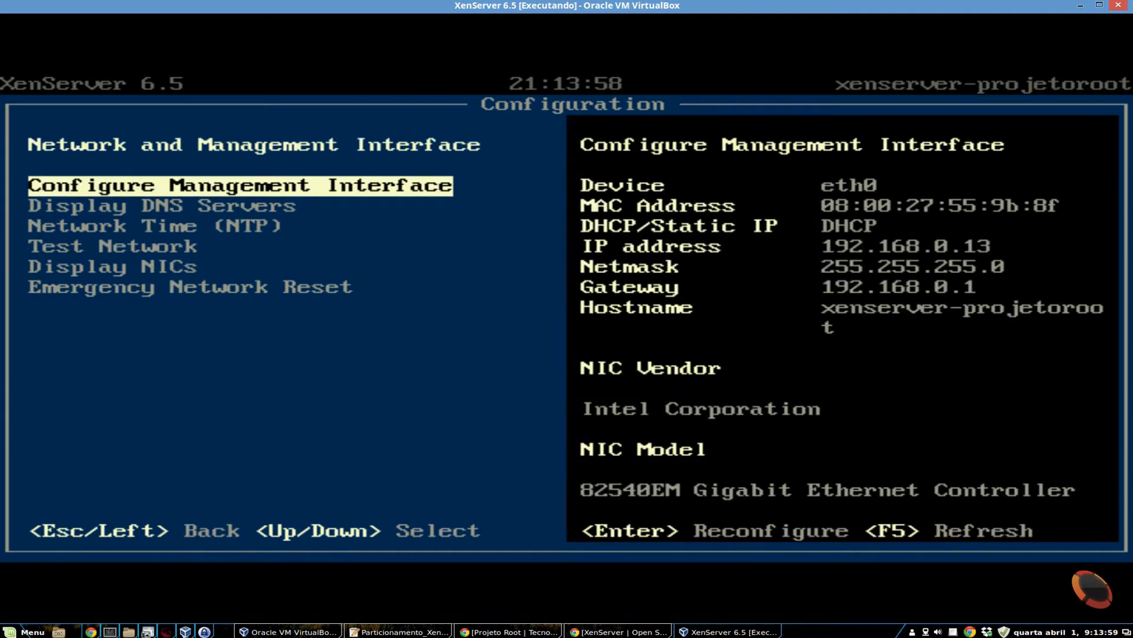
{"action": "key", "text": "Down"}
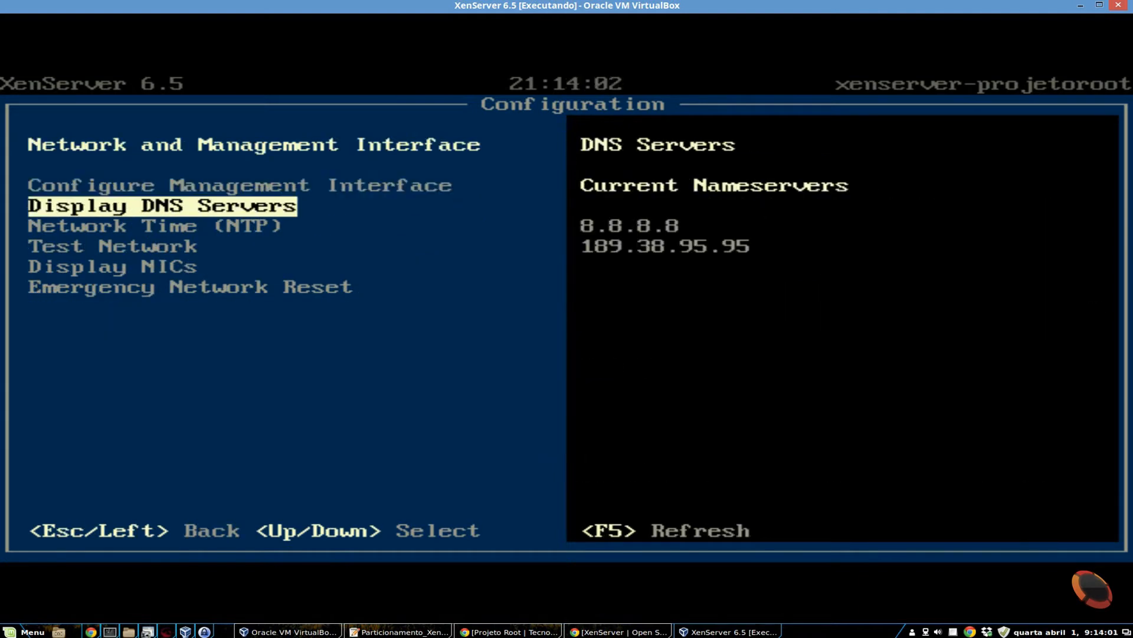
{"action": "key", "text": "Up"}
{"action": "key", "text": "Down"}
{"action": "key", "text": "Down"}
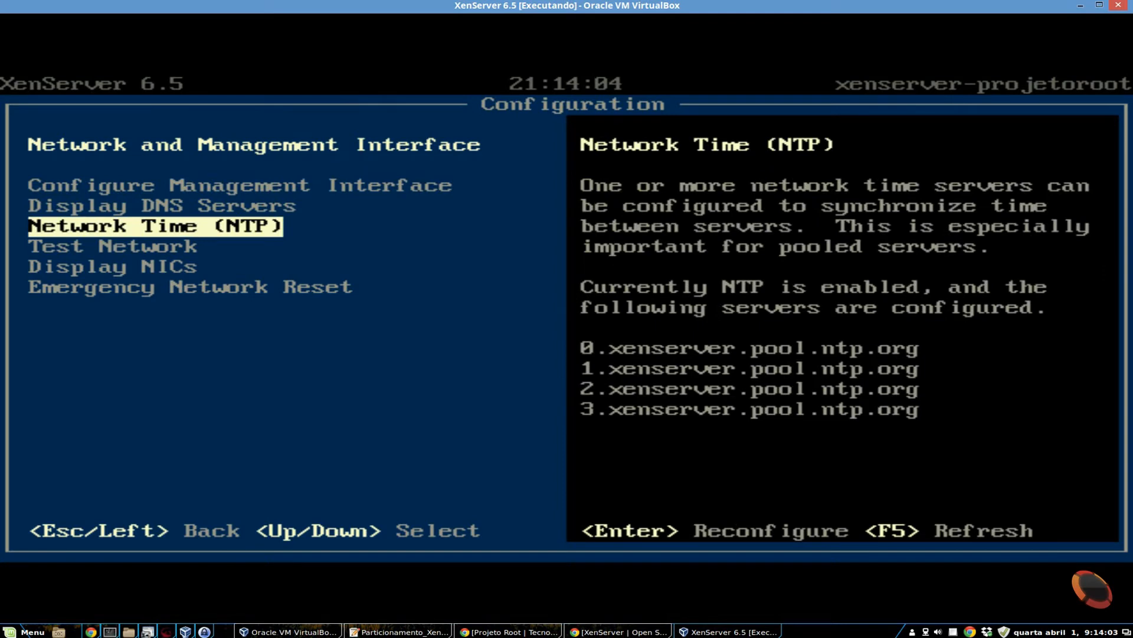
- Examine the network test, NIC details and Emergency Network Reset description, then return to the main configuration list
{"action": "key", "text": "Down"}
{"action": "key", "text": "Down"}
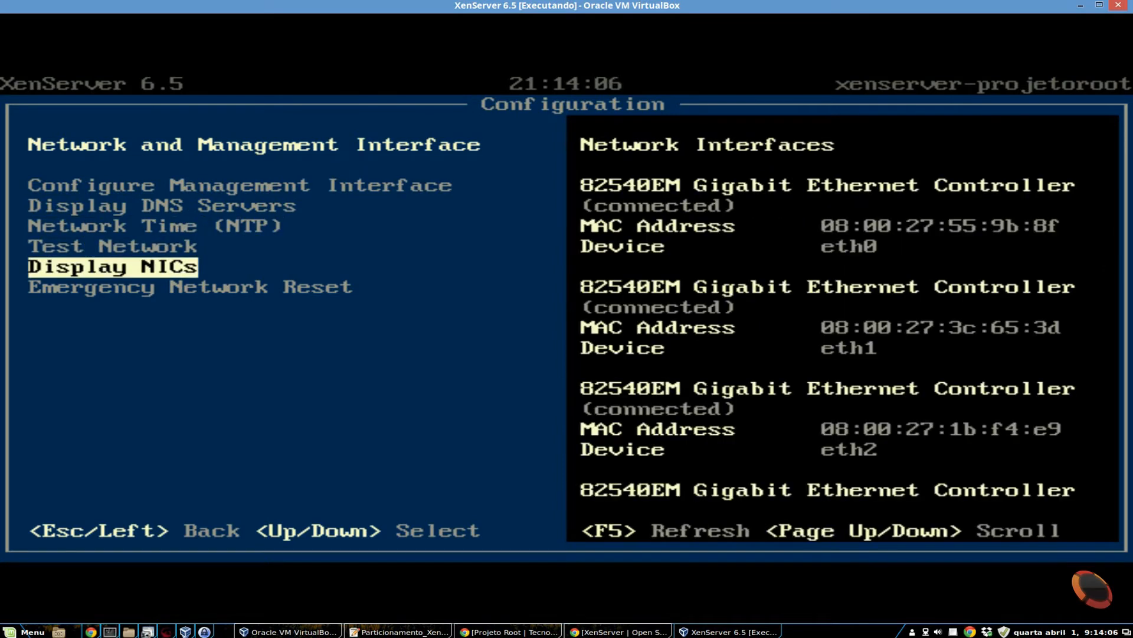
{"action": "key", "text": "Up"}
{"action": "key", "text": "Down"}
{"action": "key", "text": "Down"}
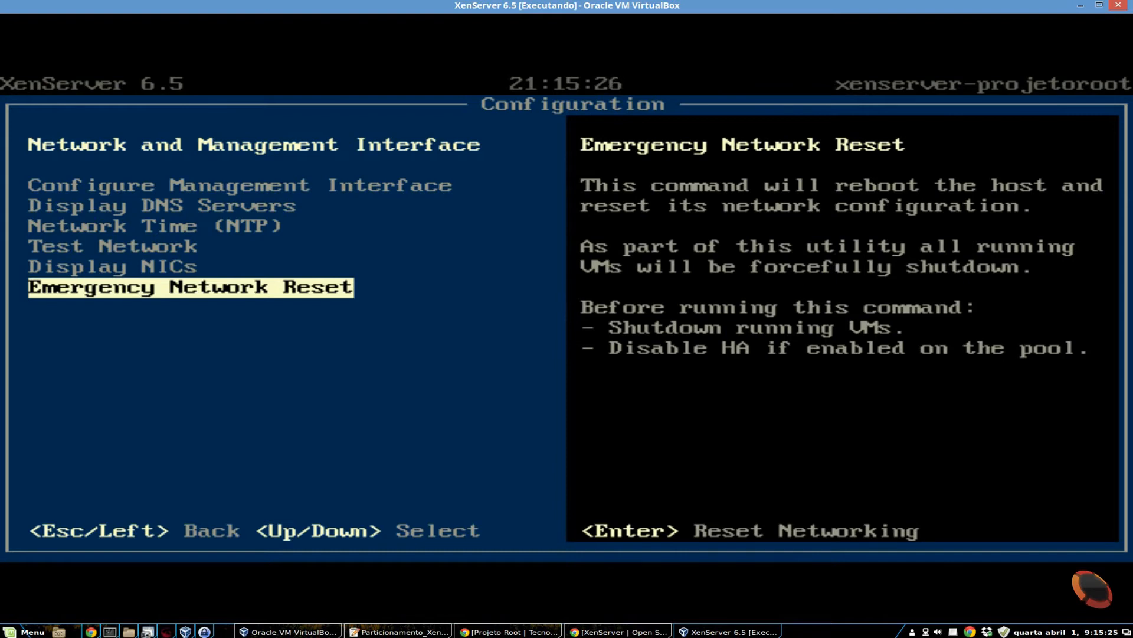
{"action": "key", "text": "Escape"}
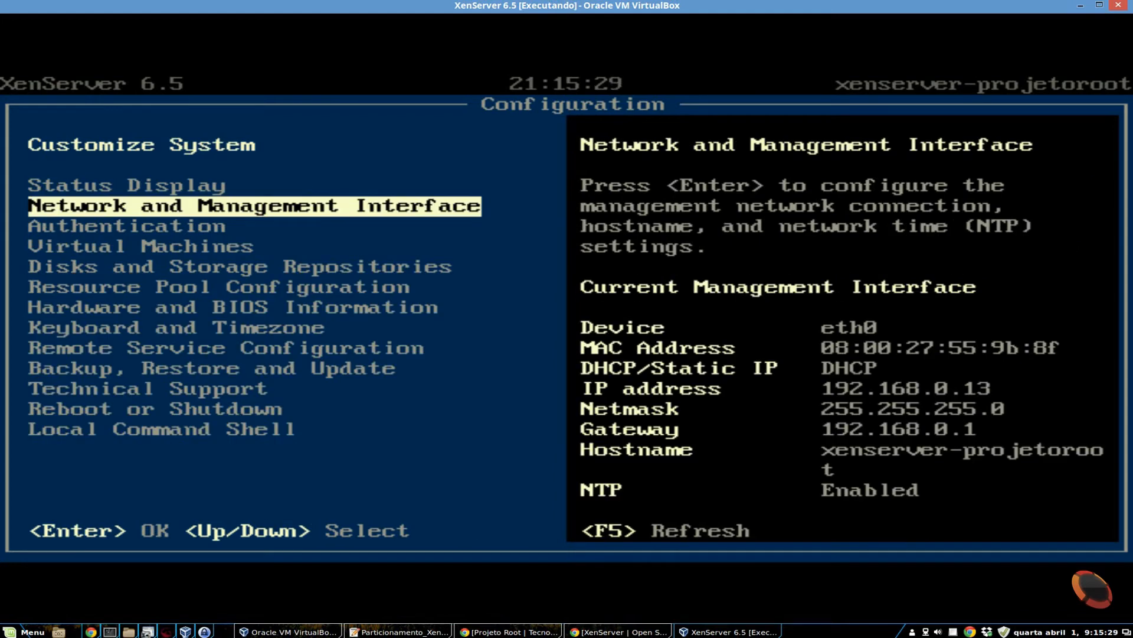
- Examine the authentication status and the Virtual Machines section, including host performance information and the list of all VMs
{"action": "key", "text": "Down"}
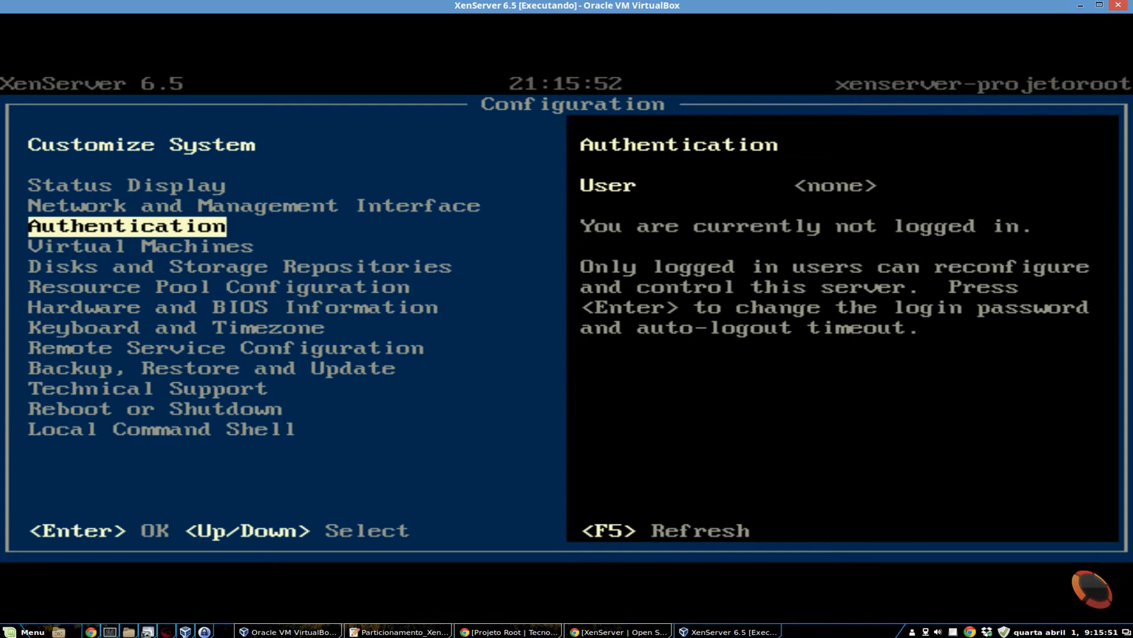
{"action": "key", "text": "Down"}
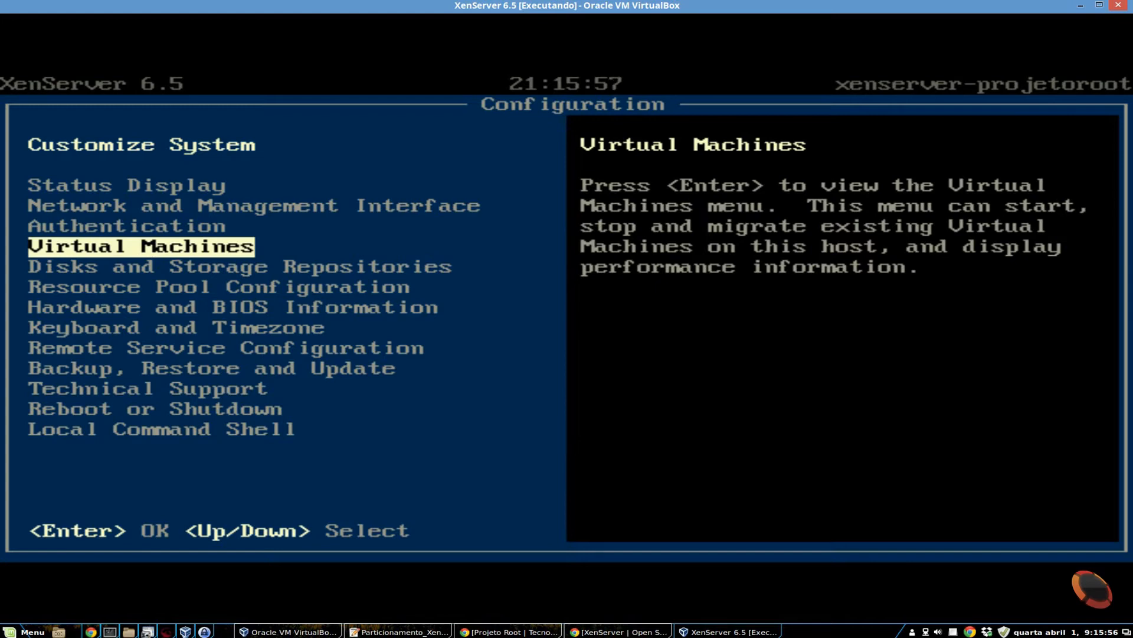
{"action": "key", "text": "Return"}
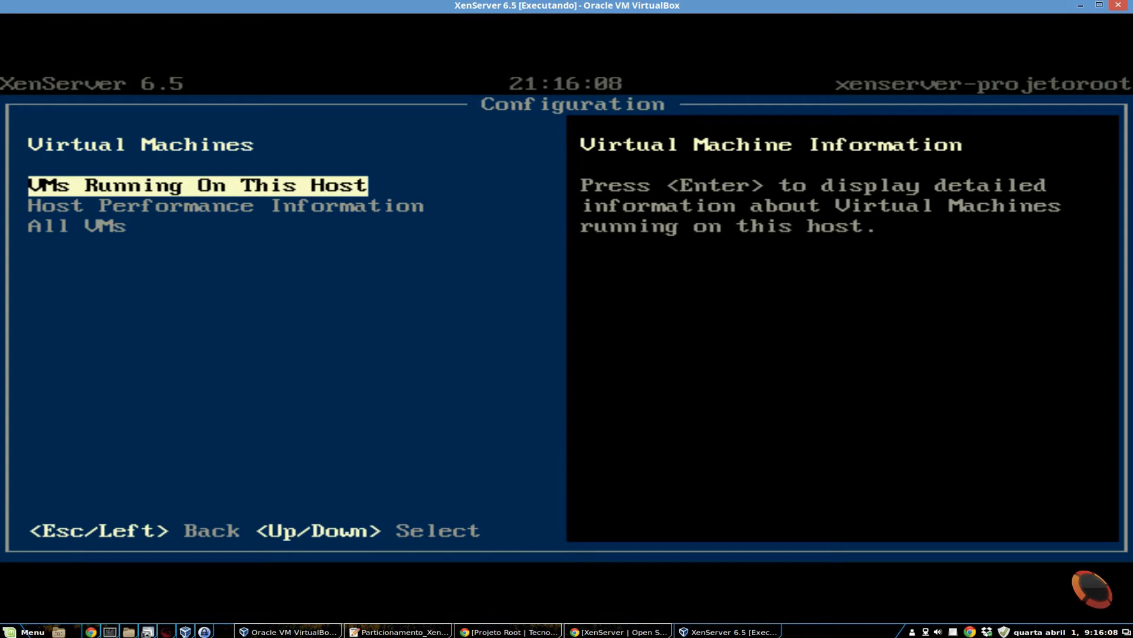
{"action": "key", "text": "Down"}
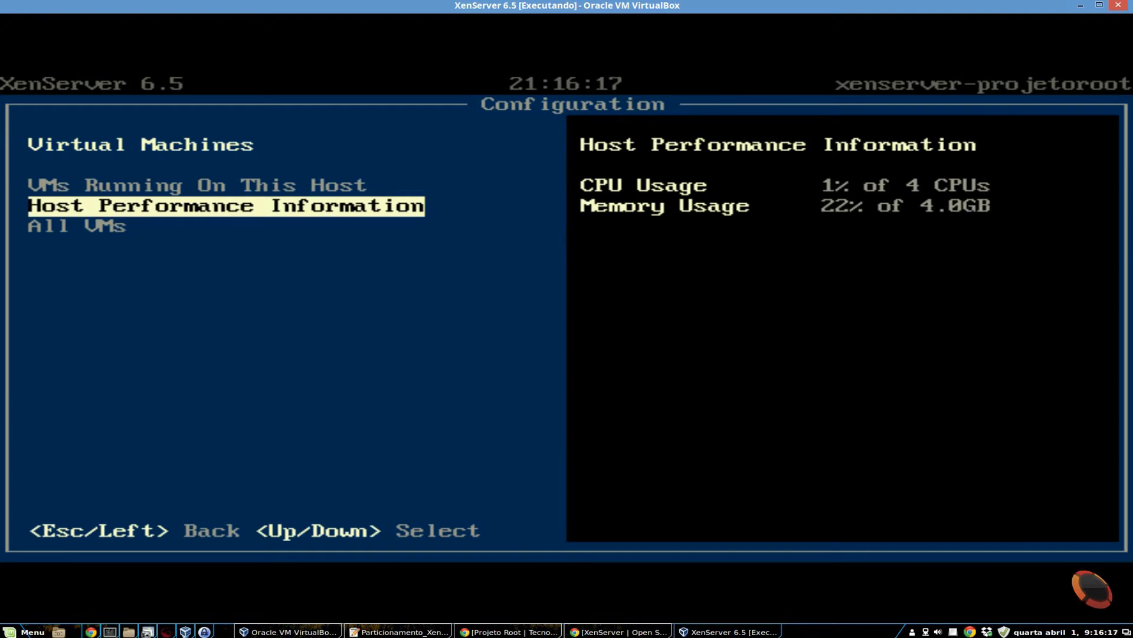
{"action": "key", "text": "Down"}
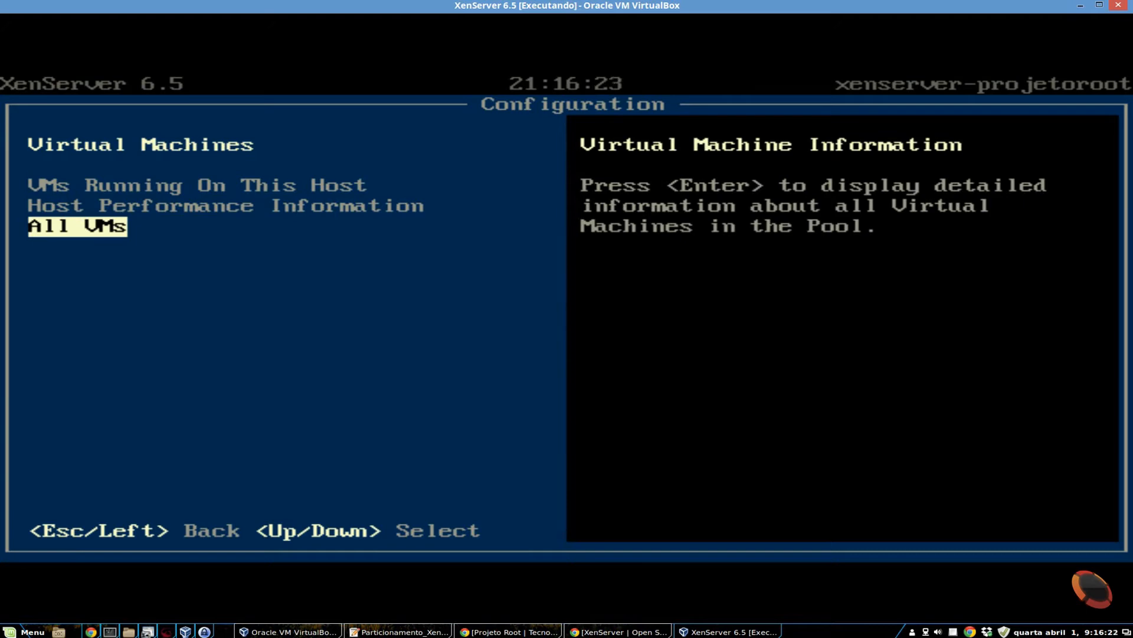
{"action": "key", "text": "Return"}
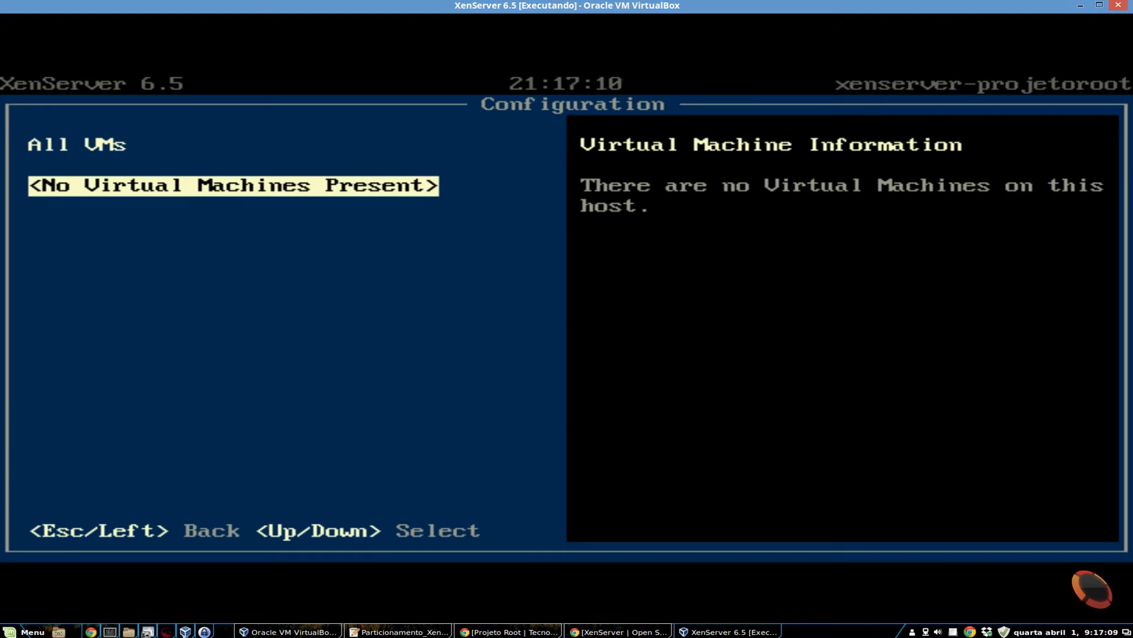
{"action": "key", "text": "Escape"}
{"action": "key", "text": "Up"}
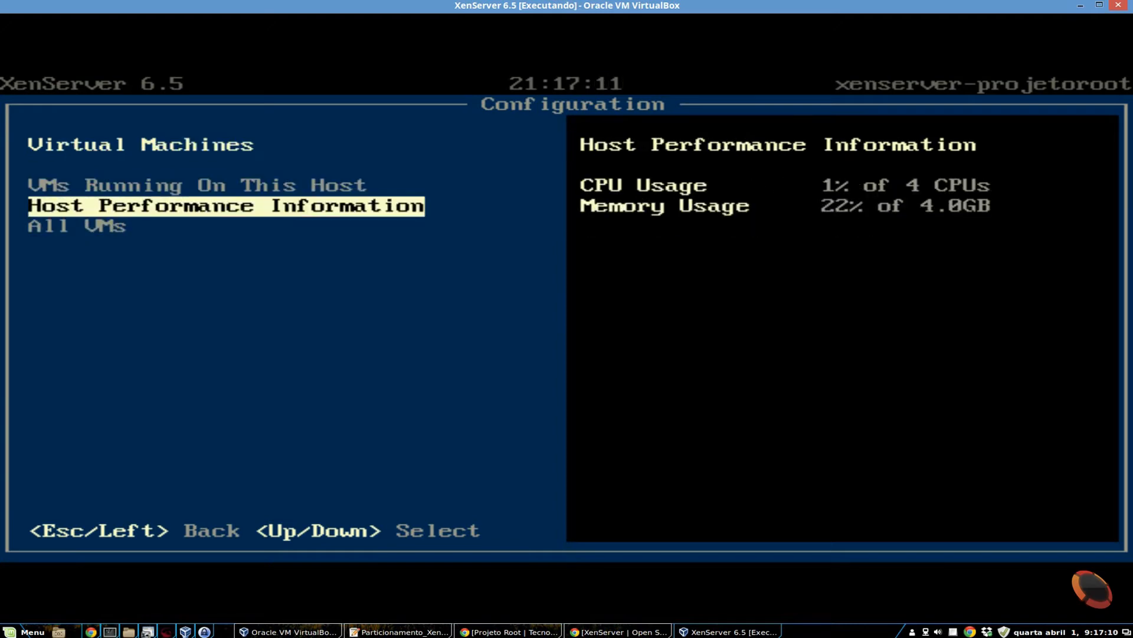
{"action": "key", "text": "Escape"}
- Look over the options for managing Disks and Storage Repositories and return to the main configuration list
{"action": "key", "text": "Down"}
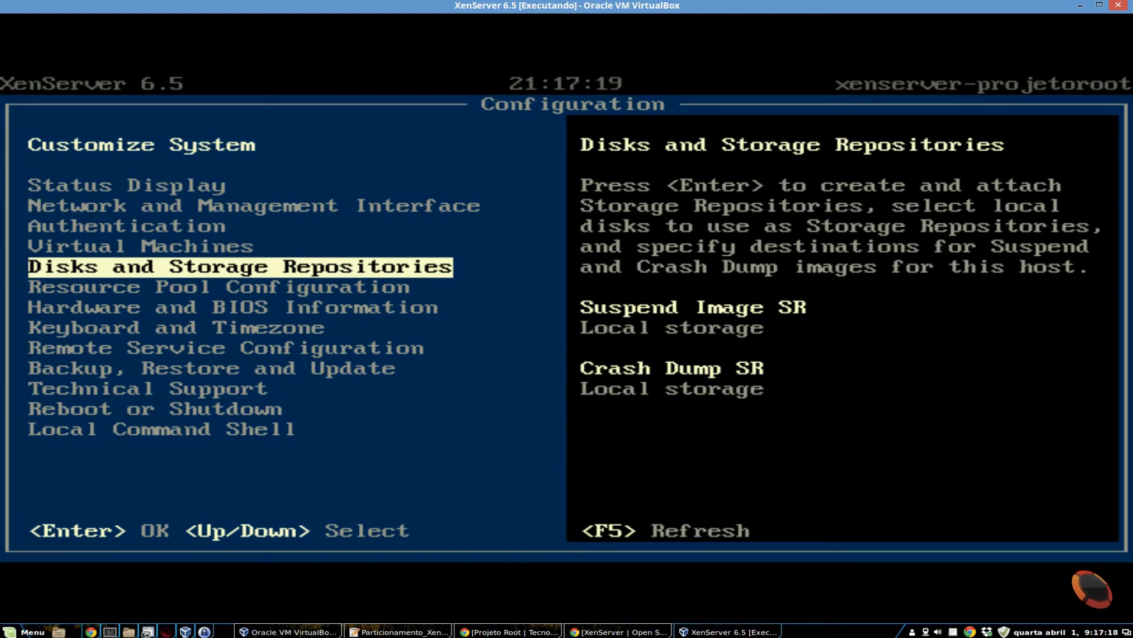
{"action": "key", "text": "Return"}
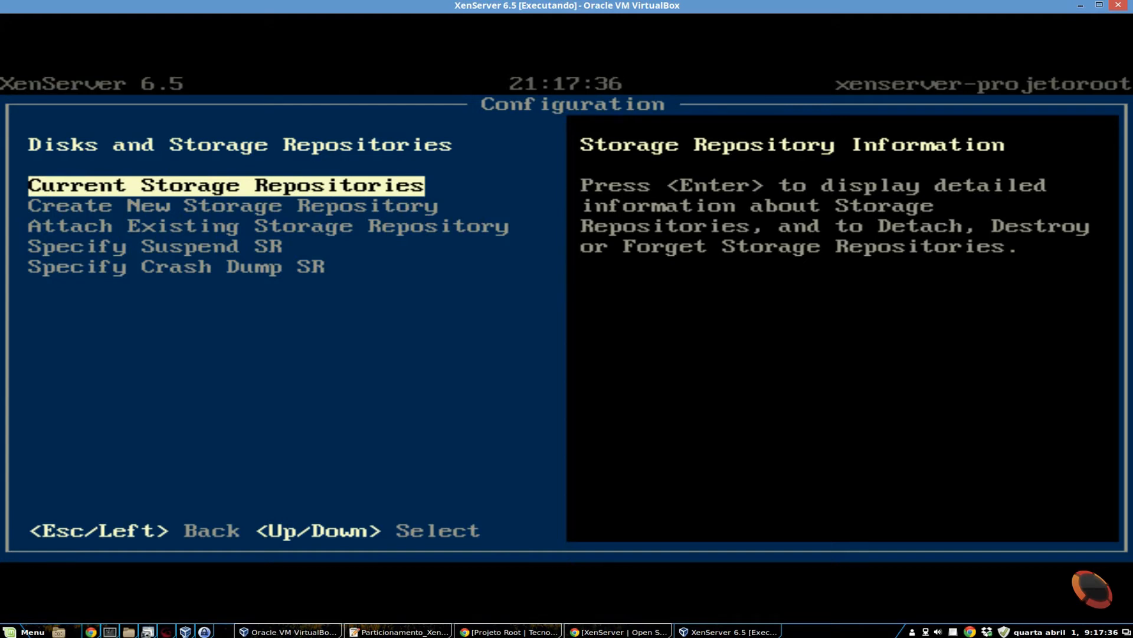
{"action": "key", "text": "Down"}
{"action": "key", "text": "Up"}
{"action": "key", "text": "Escape"}
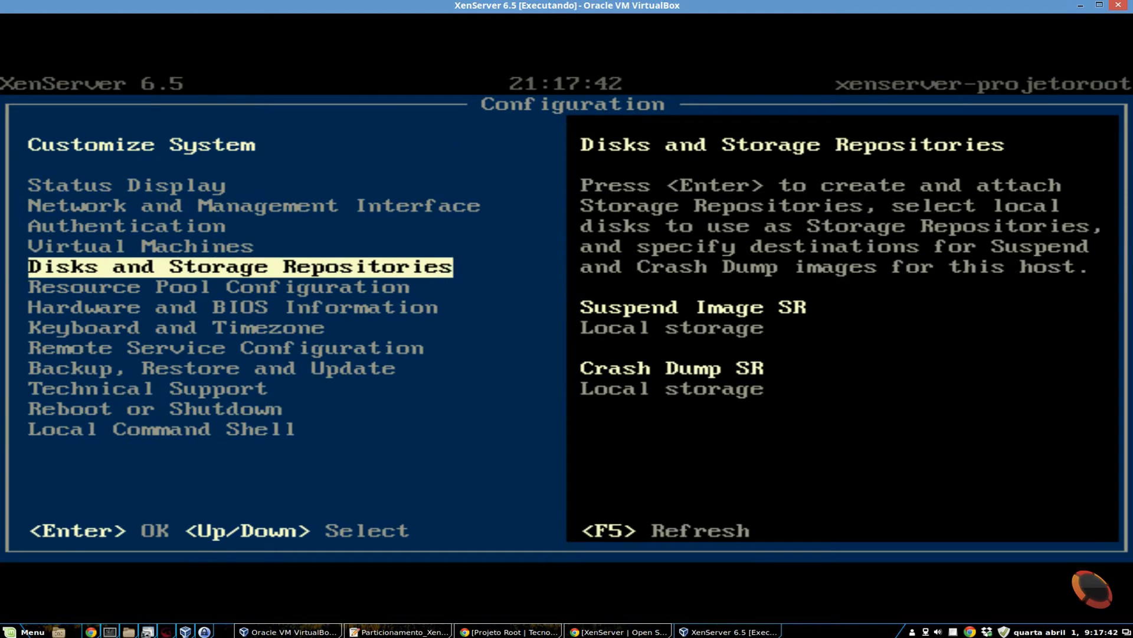
- Read through the Resource Pool Configuration options for joining, force-joining, removing the host and designating a new pool master
{"action": "key", "text": "Down"}
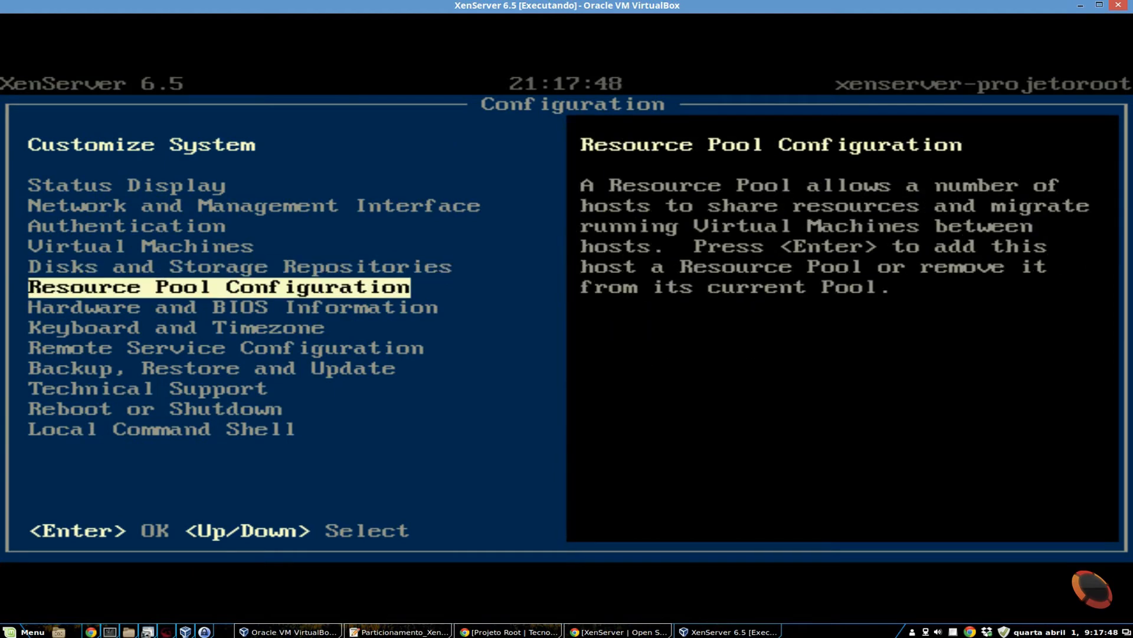
{"action": "key", "text": "Return"}
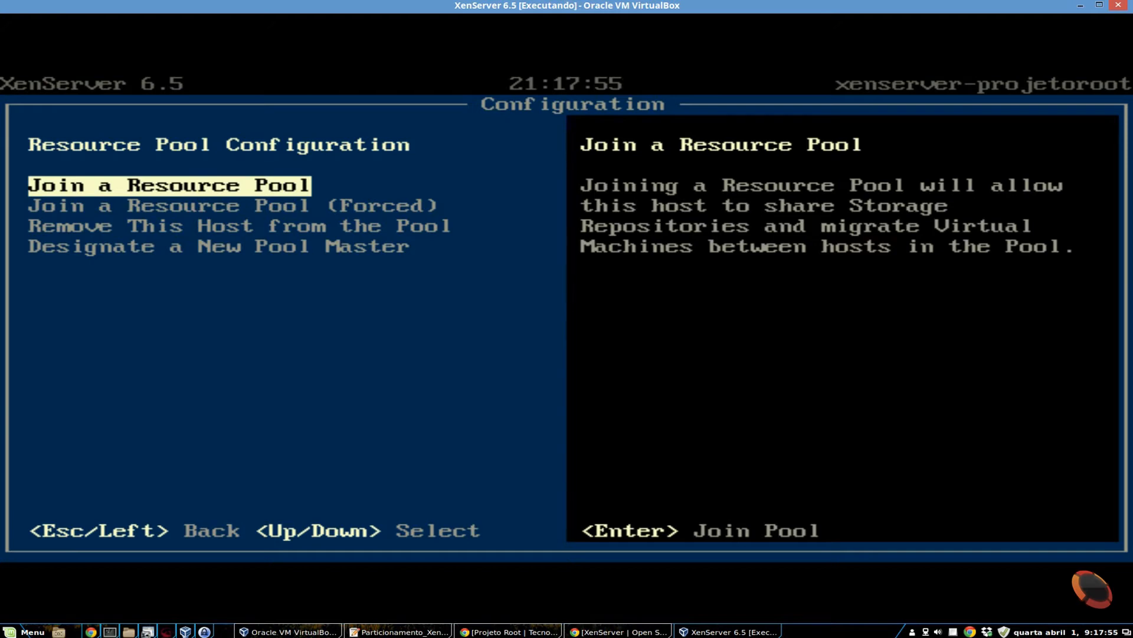
{"action": "key", "text": "Down"}
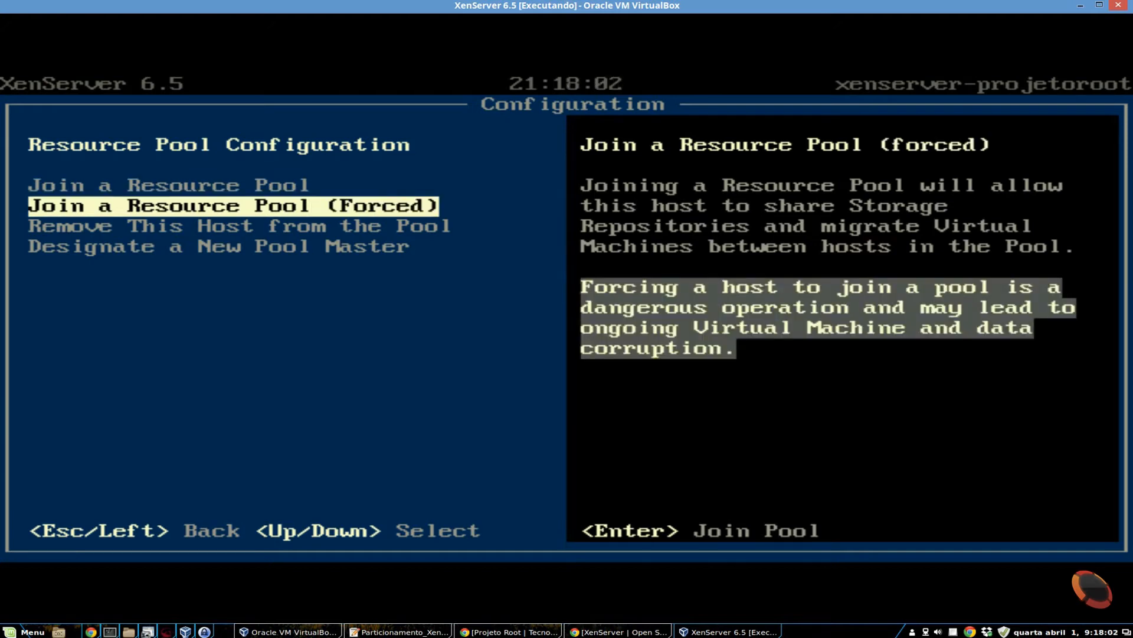
{"action": "key", "text": "Down"}
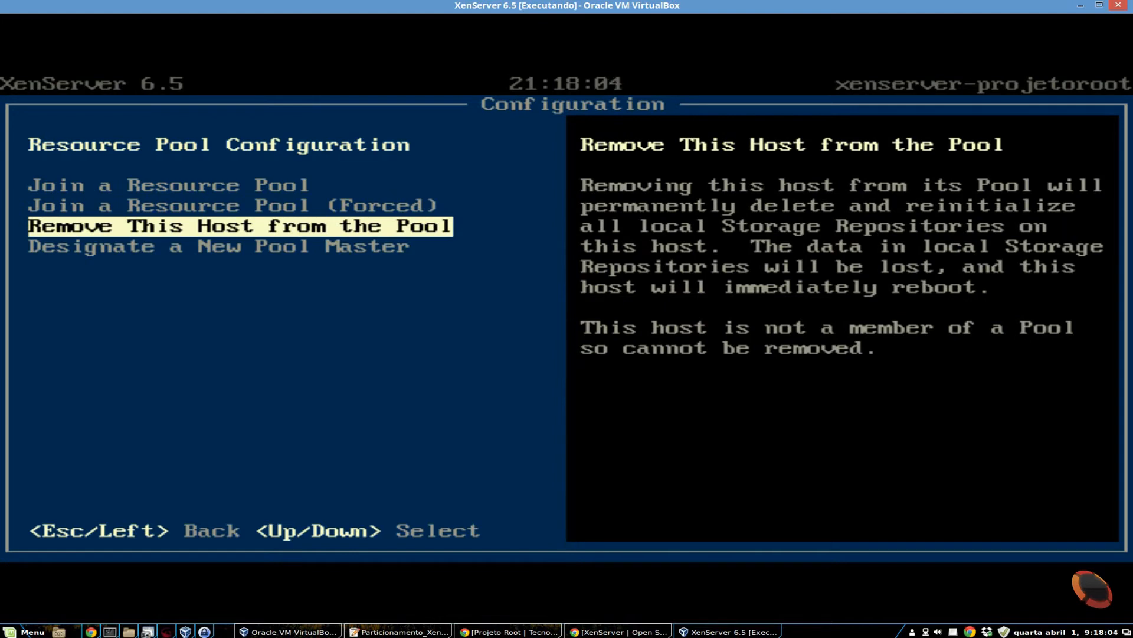
{"action": "key", "text": "Down"}
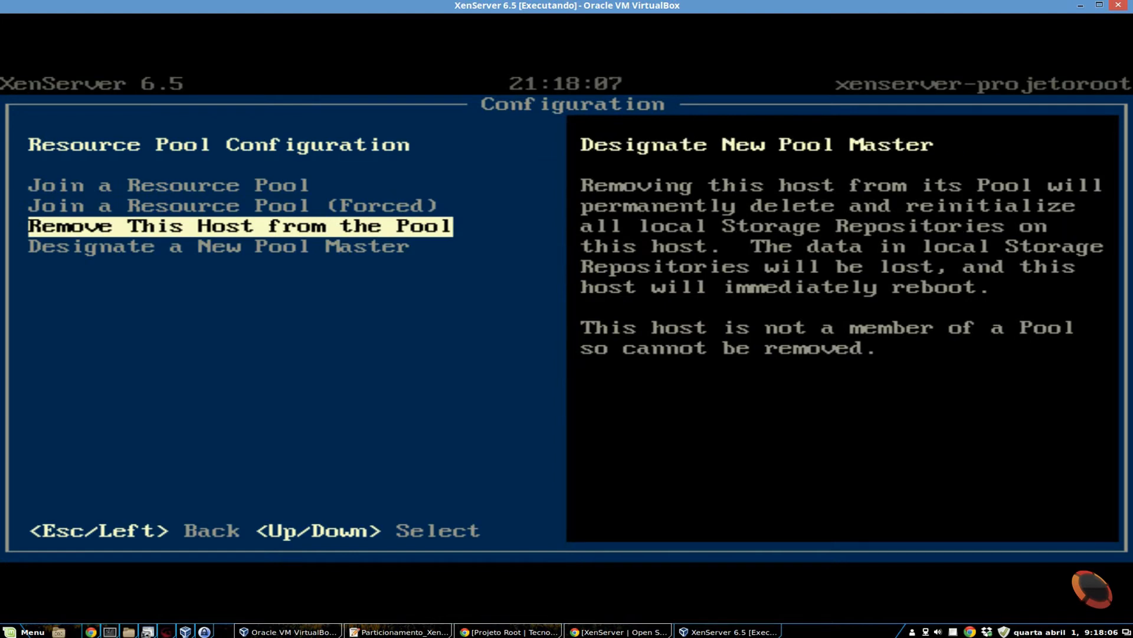
{"action": "key", "text": "Up"}
{"action": "key", "text": "Up"}
{"action": "key", "text": "Up"}
{"action": "key", "text": "Up"}
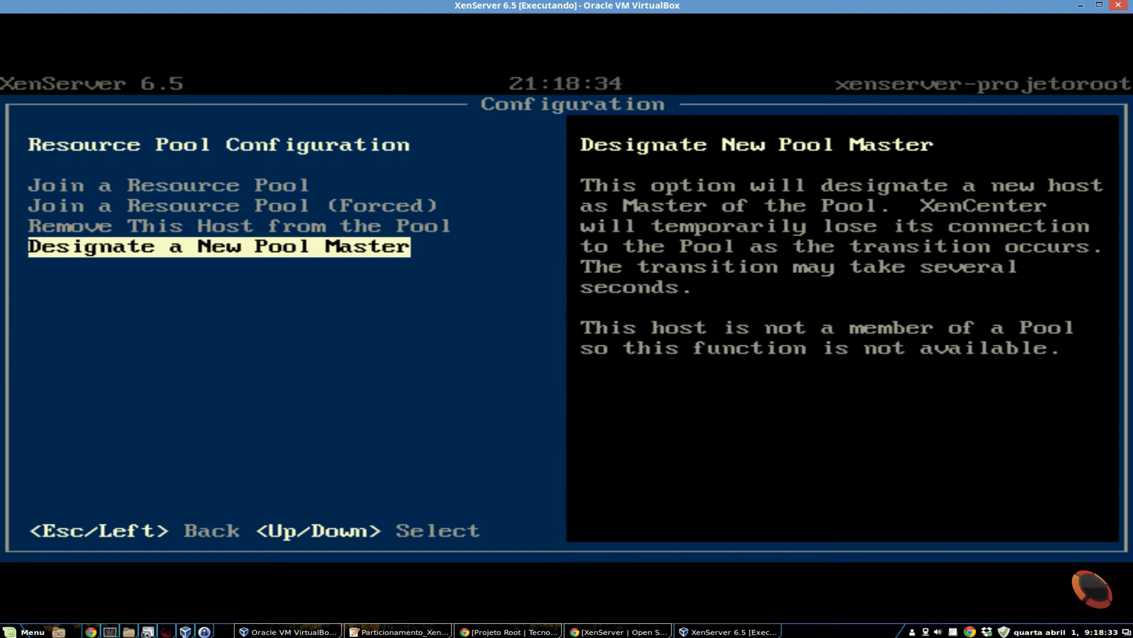
{"action": "key", "text": "Up"}
{"action": "key", "text": "Up"}
{"action": "key", "text": "Up"}
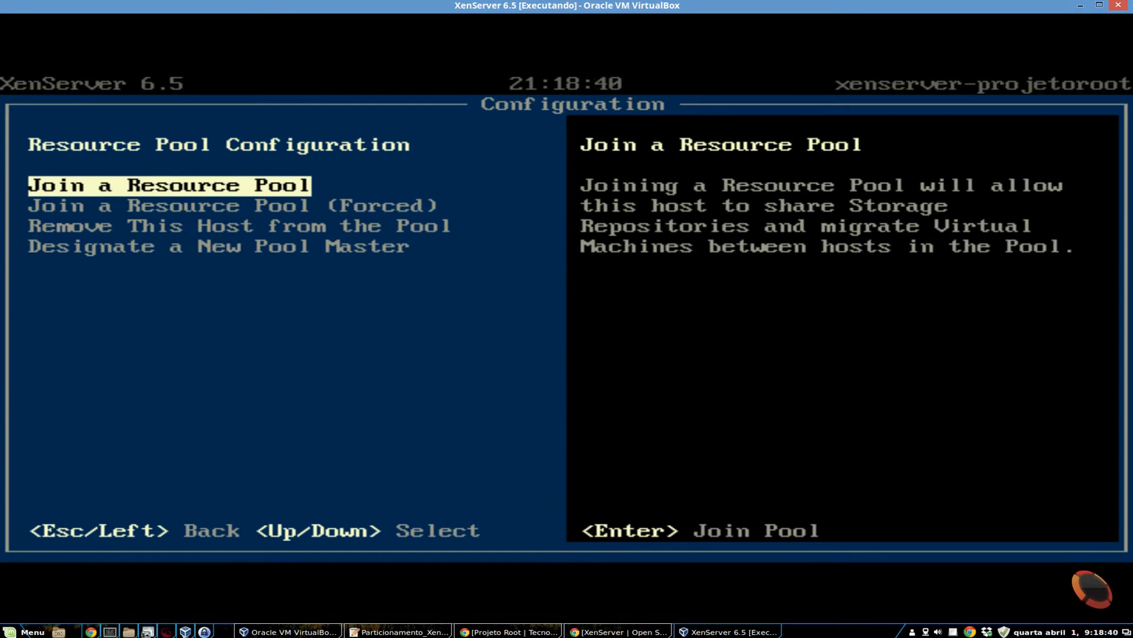
{"action": "key", "text": "Escape"}
- Examine the Hardware and BIOS Information: system description, processor, system memory, local storage controllers and BIOS
{"action": "key", "text": "Down"}
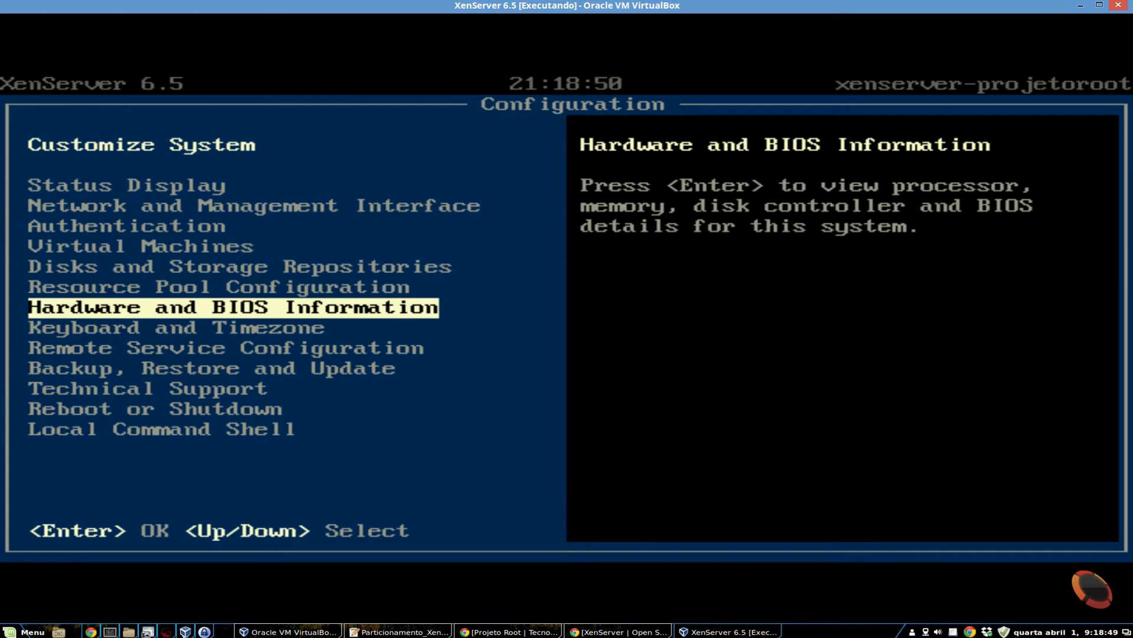
{"action": "key", "text": "Return"}
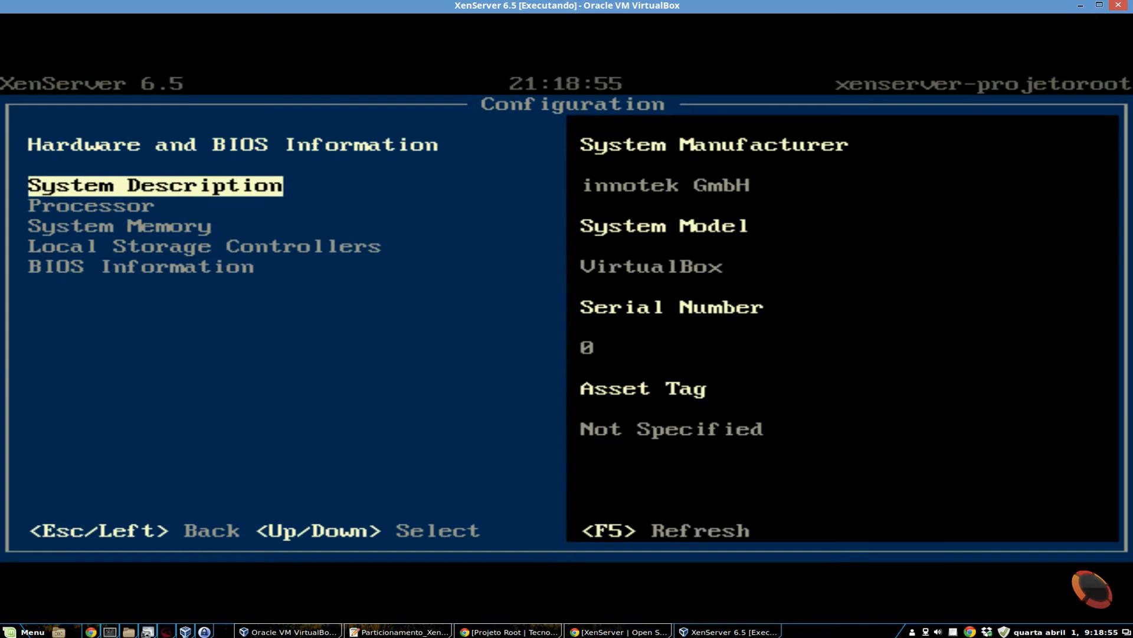
{"action": "key", "text": "Down"}
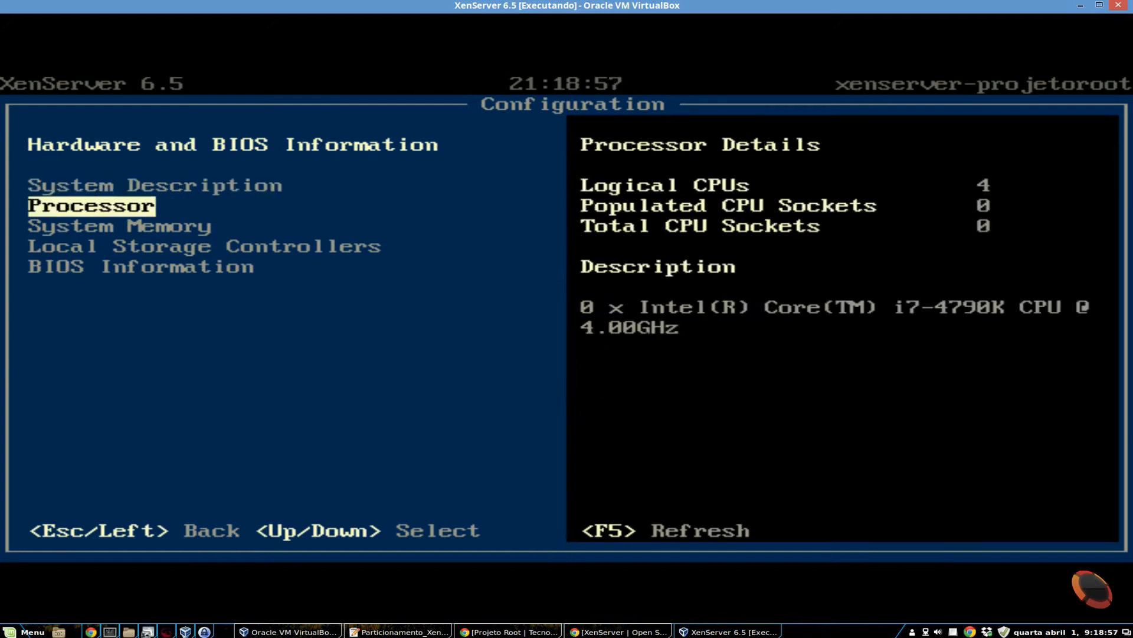
{"action": "key", "text": "Down"}
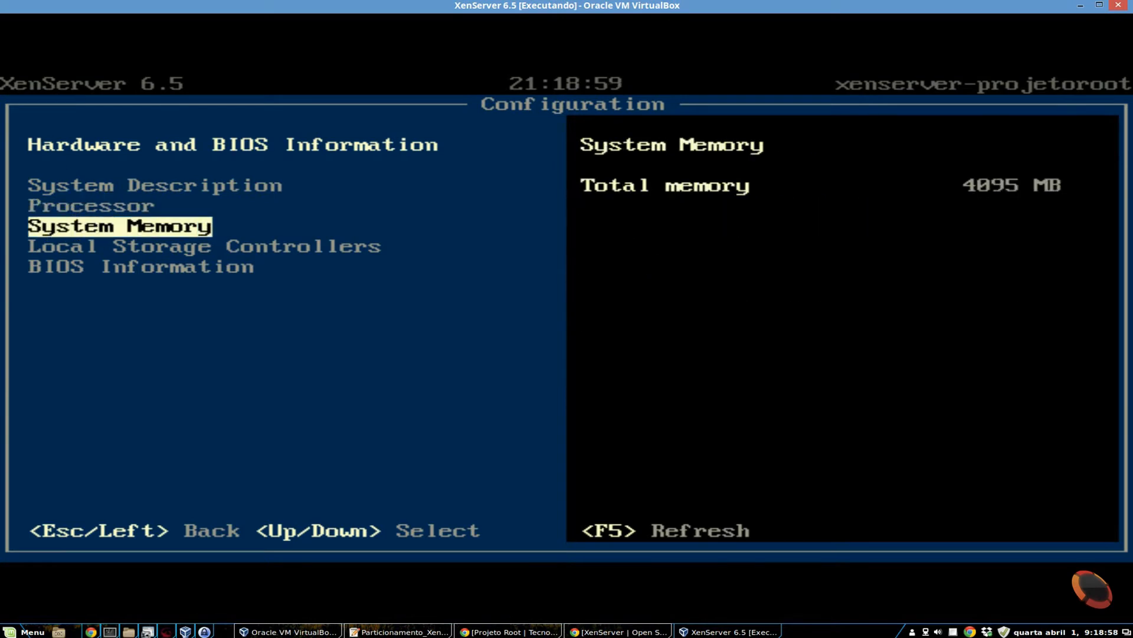
{"action": "key", "text": "Down"}
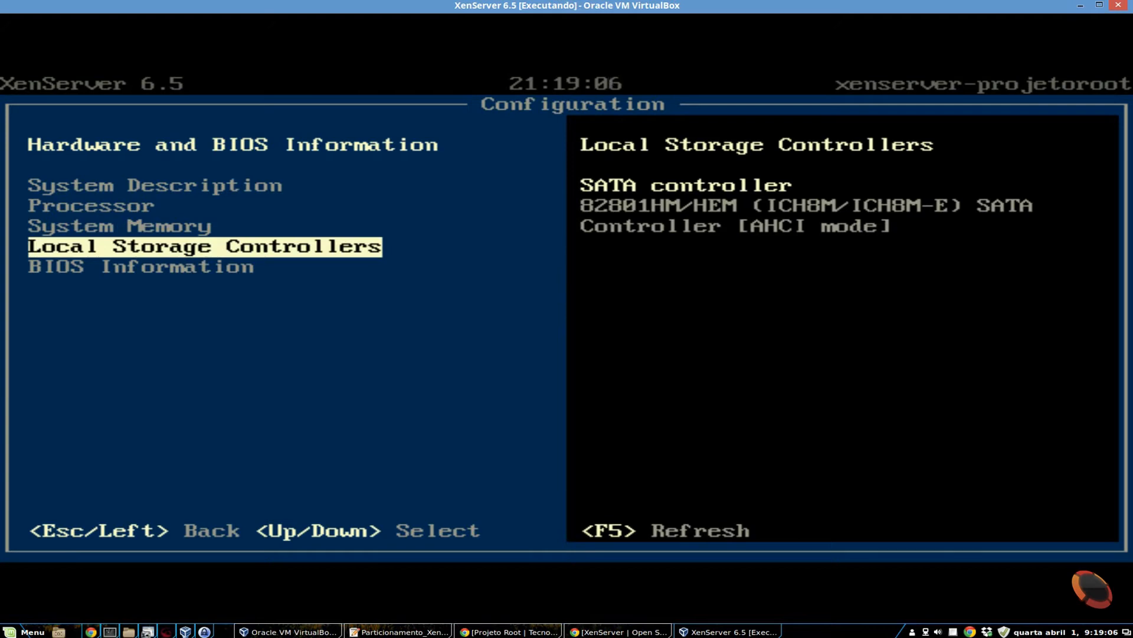
{"action": "key", "text": "Down"}
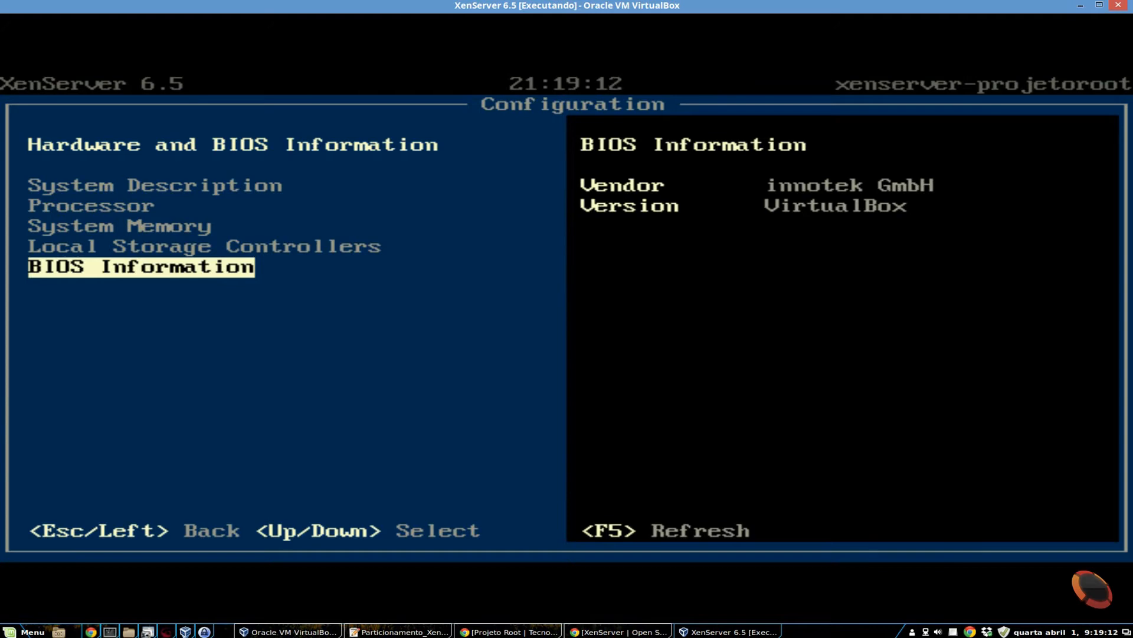
{"action": "key", "text": "Escape"}
- Open the Remote Logging (syslog) setup under Remote Service Configuration, log in as root with the account password, and cancel the destination change
{"action": "key", "text": "Down"}
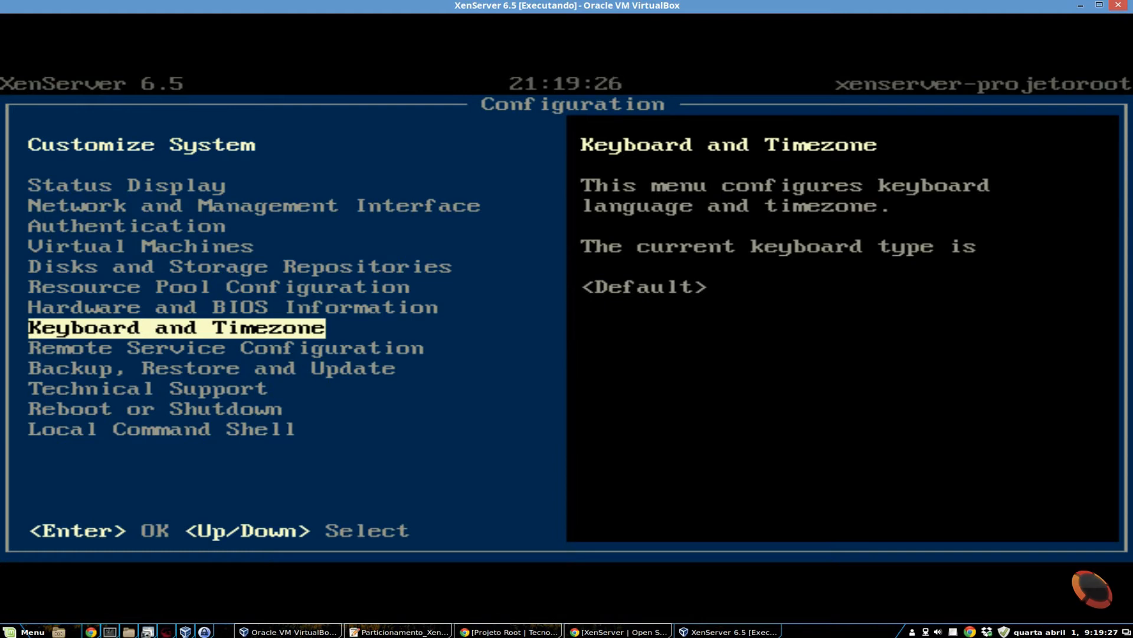
{"action": "key", "text": "Down"}
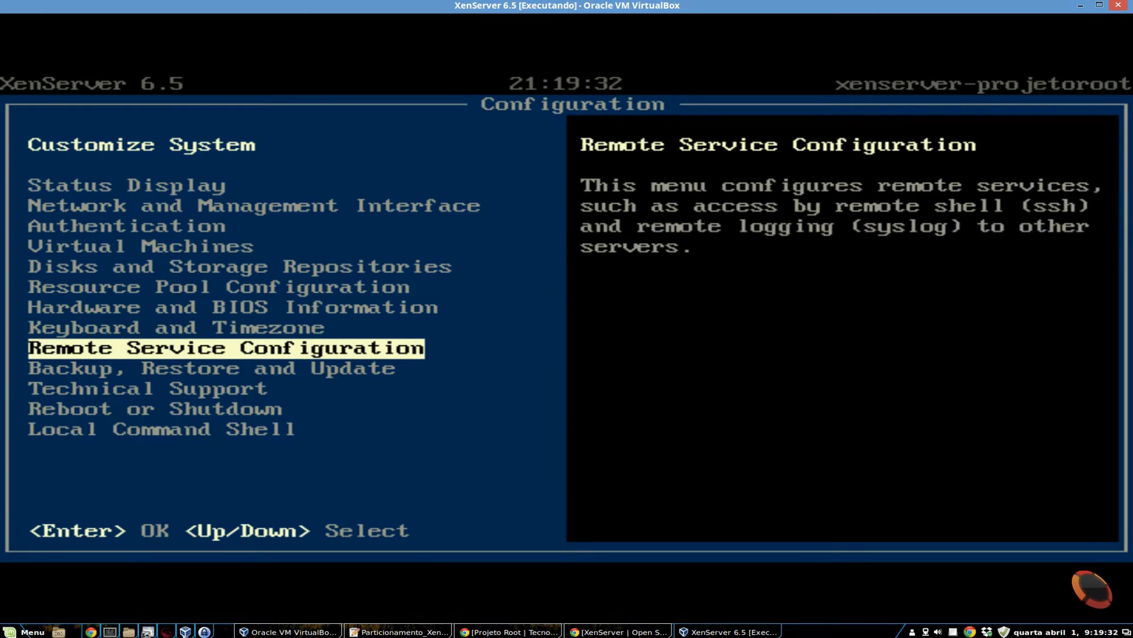
{"action": "key", "text": "Return"}
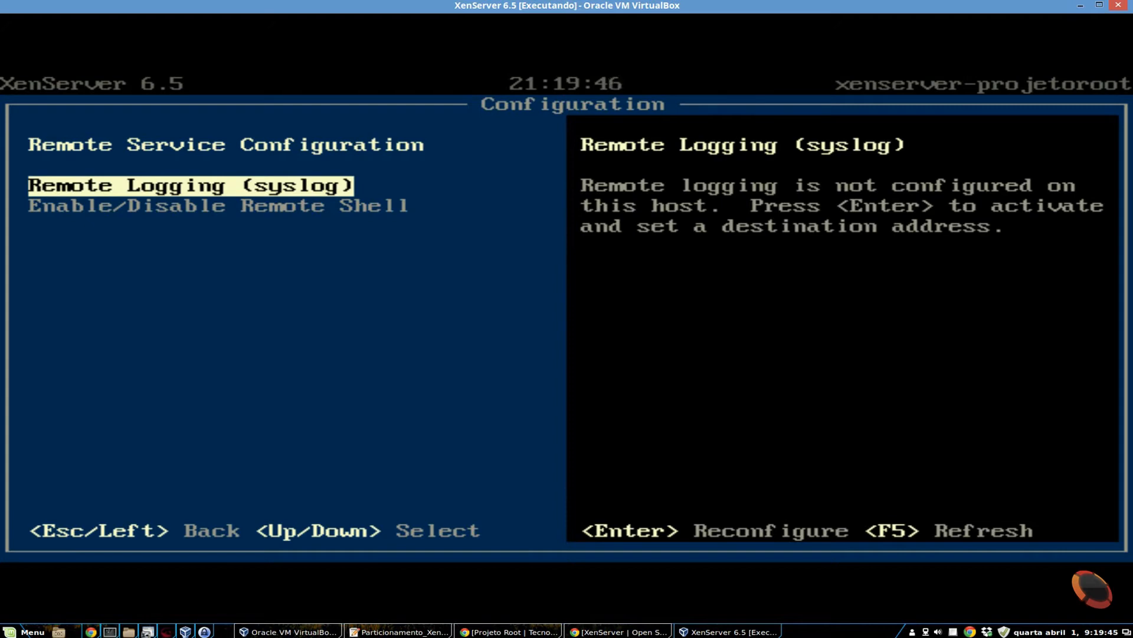
{"action": "key", "text": "Return"}
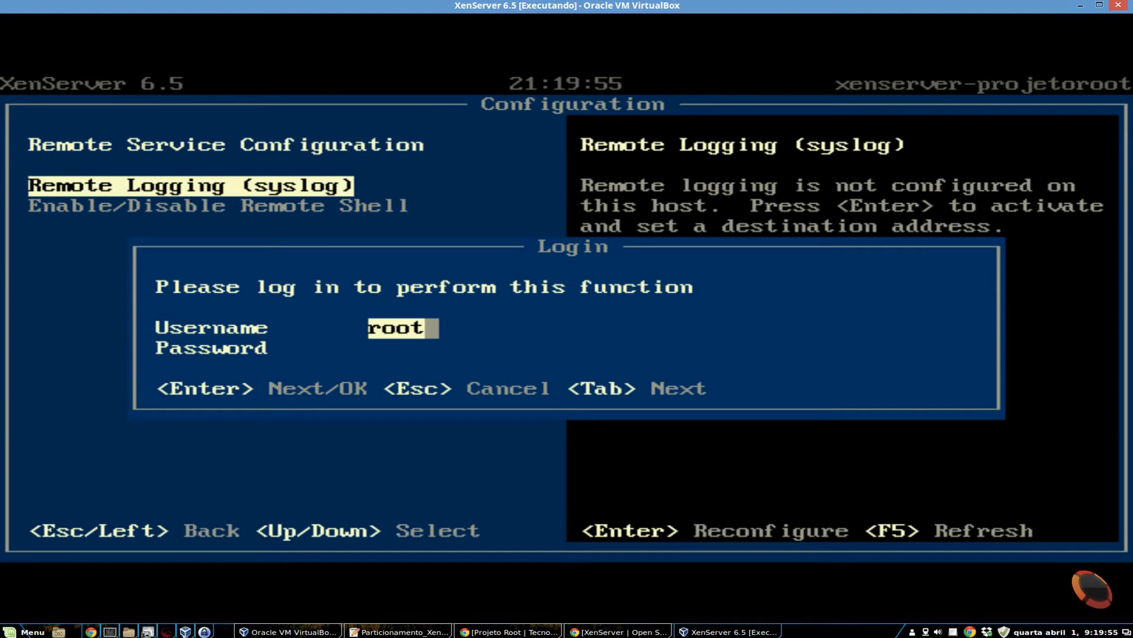
{"action": "key", "text": "Return"}
{"action": "type", "text": "****"}
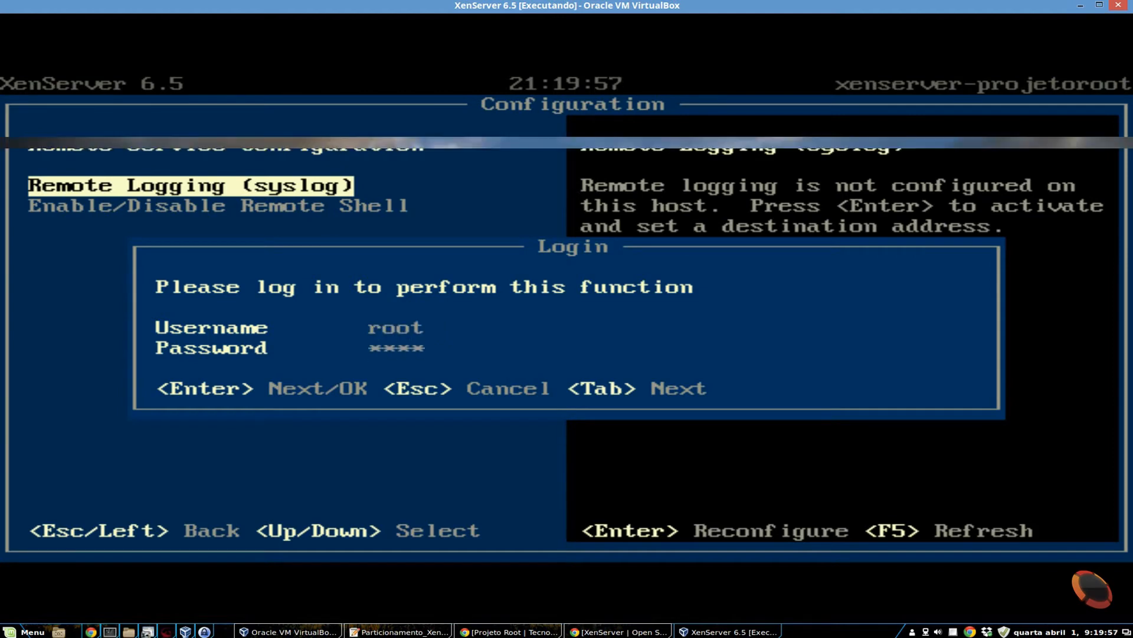
{"action": "type", "text": "****"}
{"action": "key", "text": "Return"}
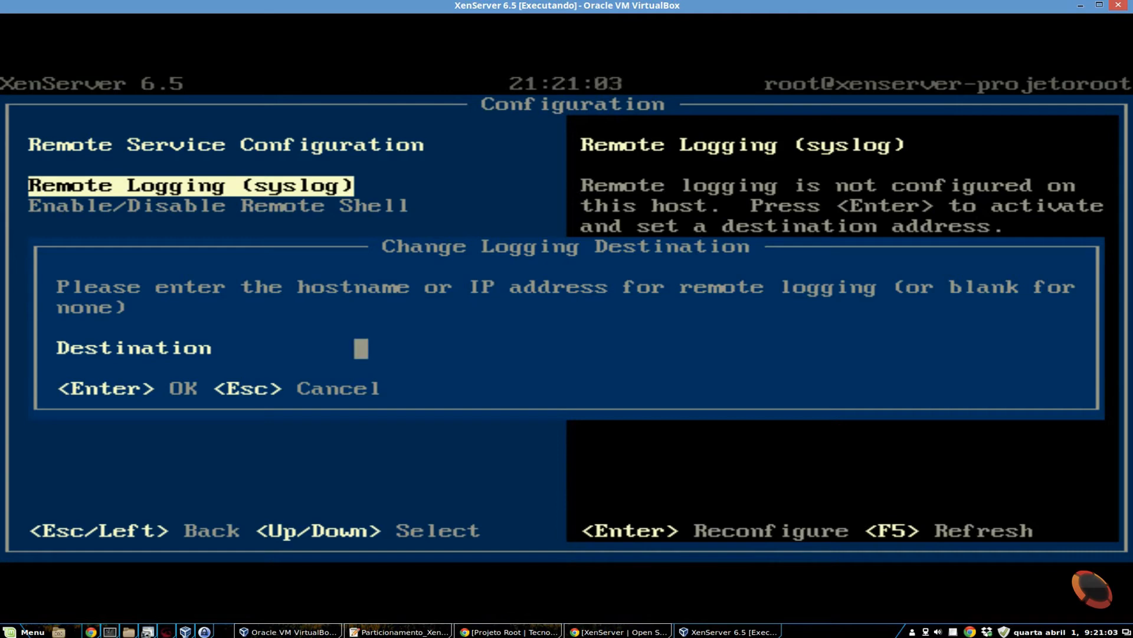
{"action": "key", "text": "Escape"}
- Set the Remote Shell (ssh) option to Enable and return to the main configuration list
{"action": "key", "text": "Down"}
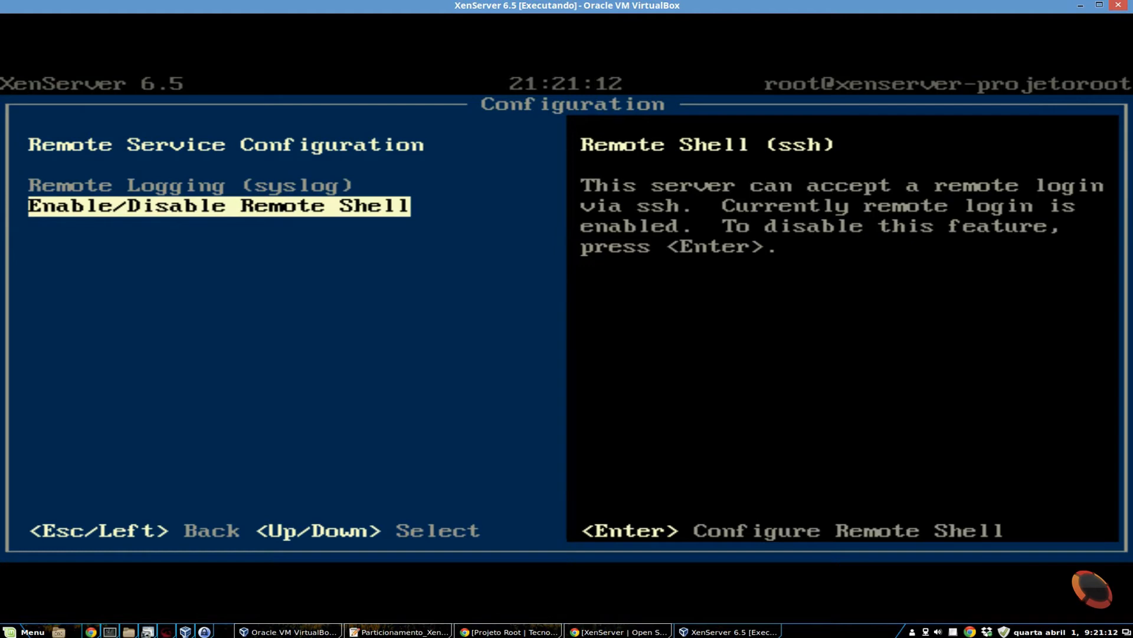
{"action": "key", "text": "Return"}
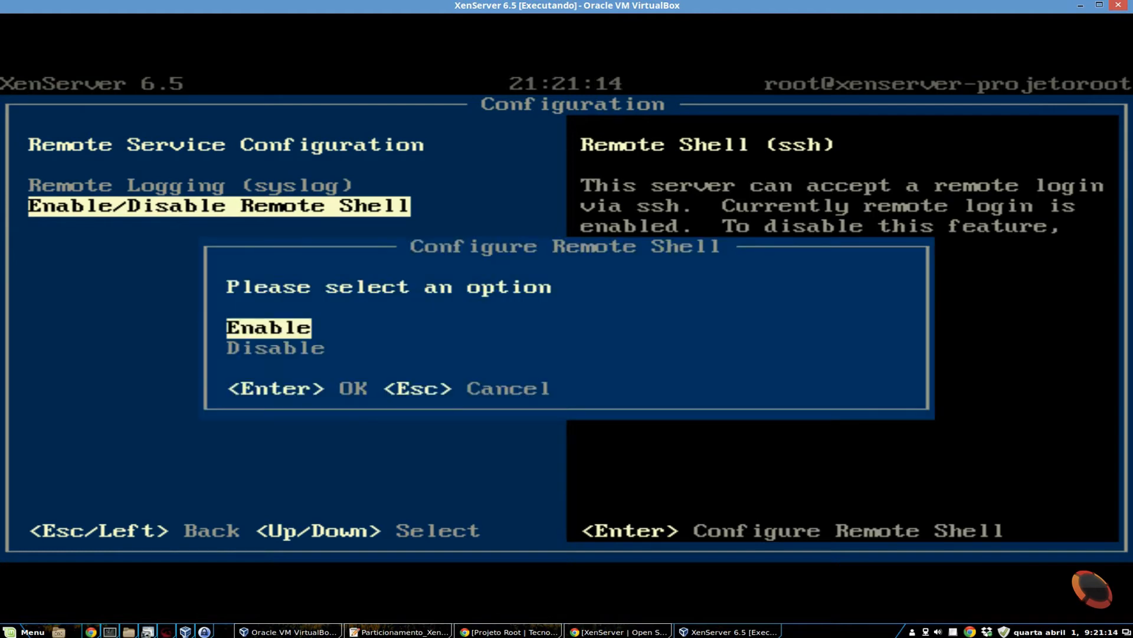
{"action": "key", "text": "Down"}
{"action": "key", "text": "Up"}
{"action": "key", "text": "Down"}
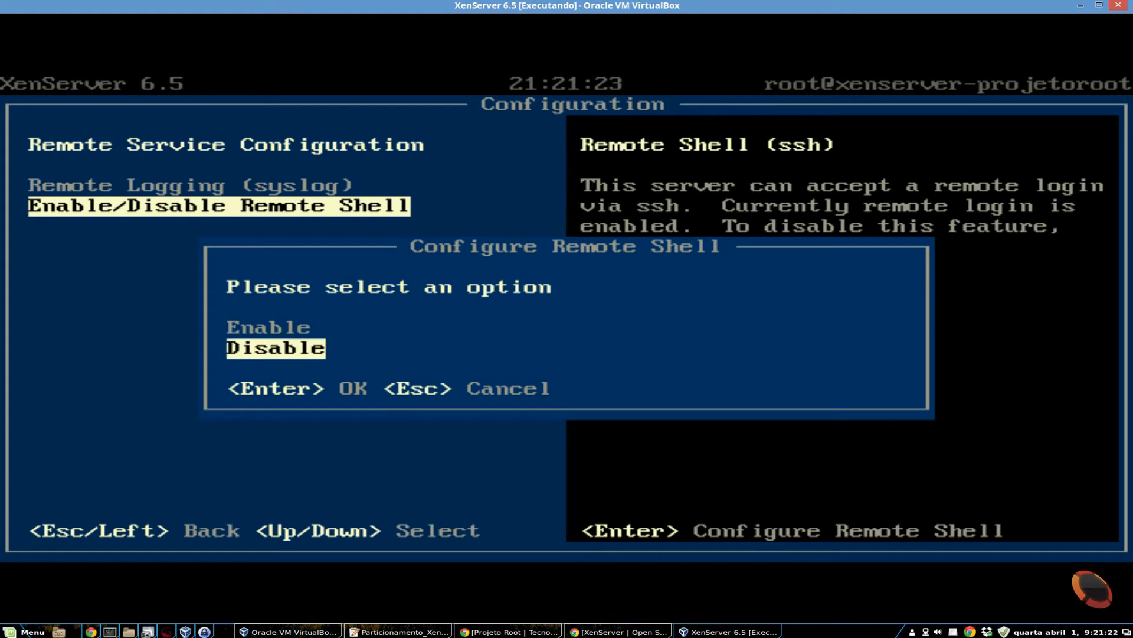
{"action": "key", "text": "Up"}
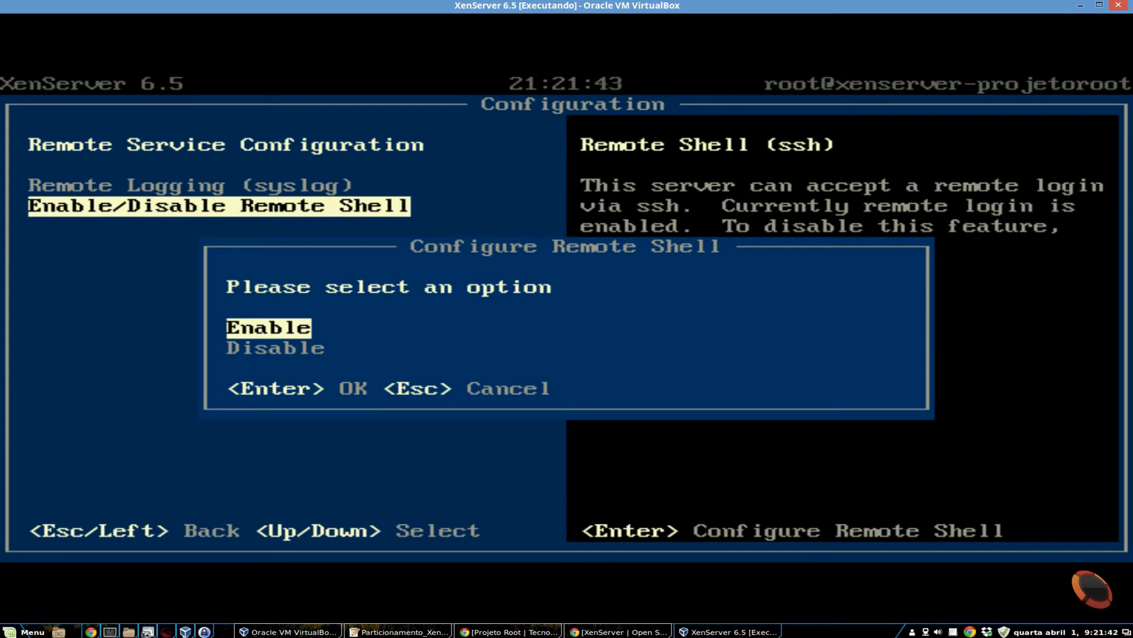
{"action": "key", "text": "Return"}
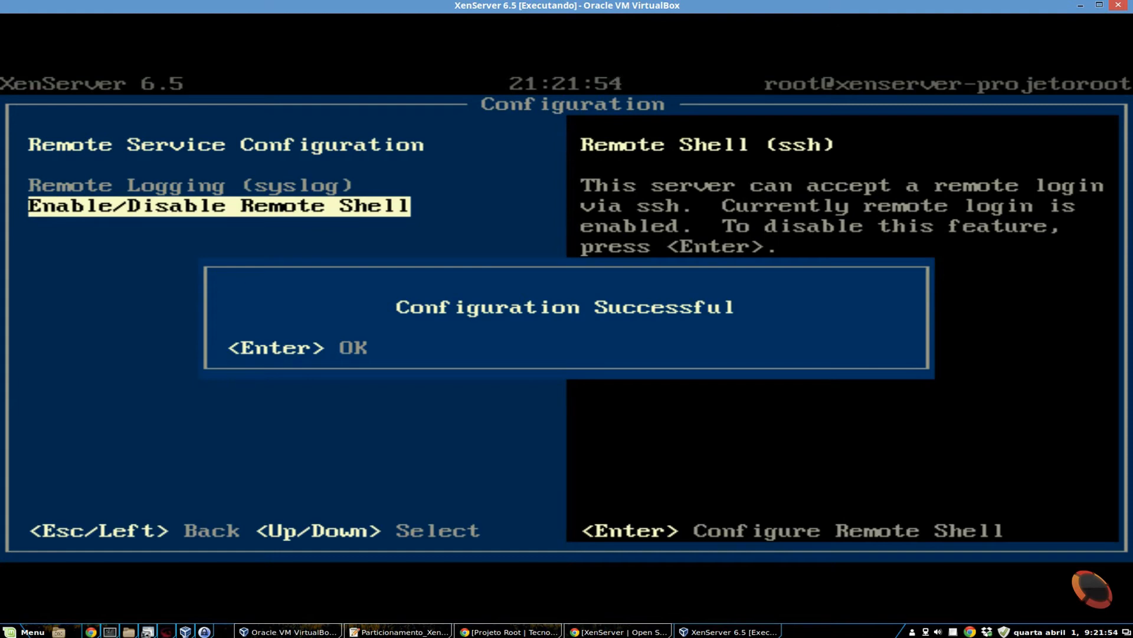
{"action": "key", "text": "Return"}
{"action": "key", "text": "Escape"}
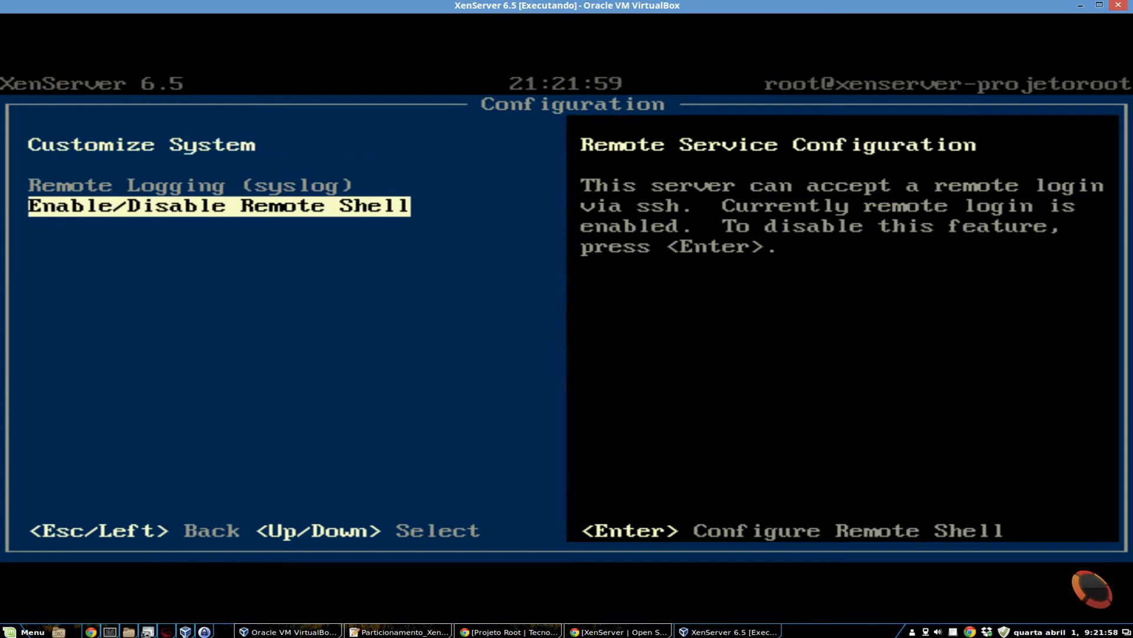
{"action": "key", "text": "Escape"}
- Look over the Backup, Restore and Update options for virtual machine metadata
{"action": "key", "text": "Down"}
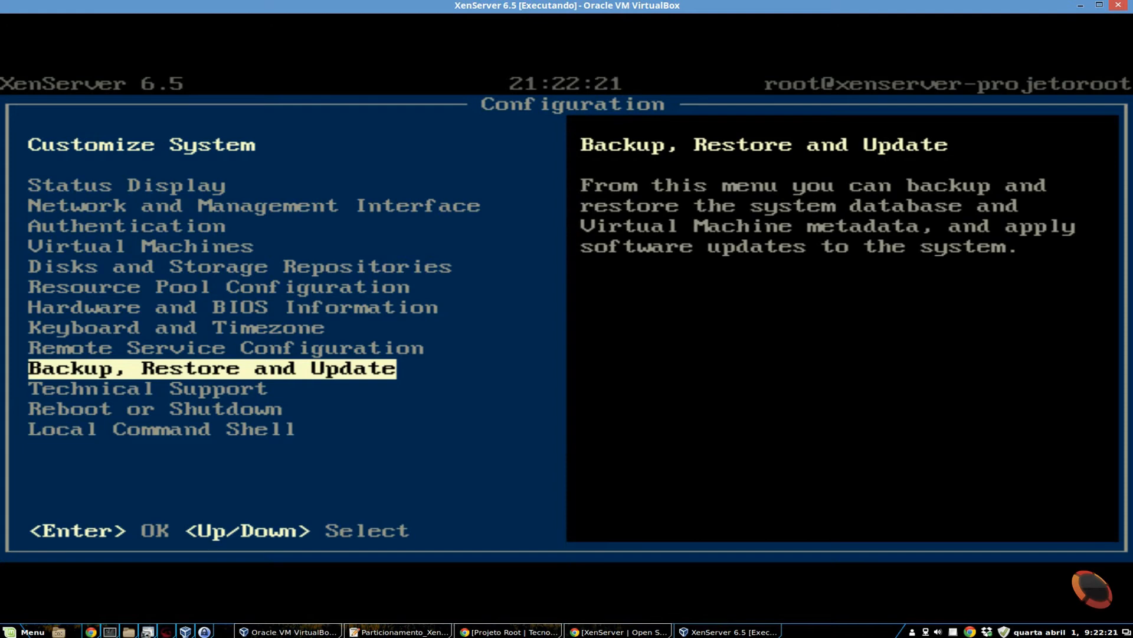
{"action": "key", "text": "Return"}
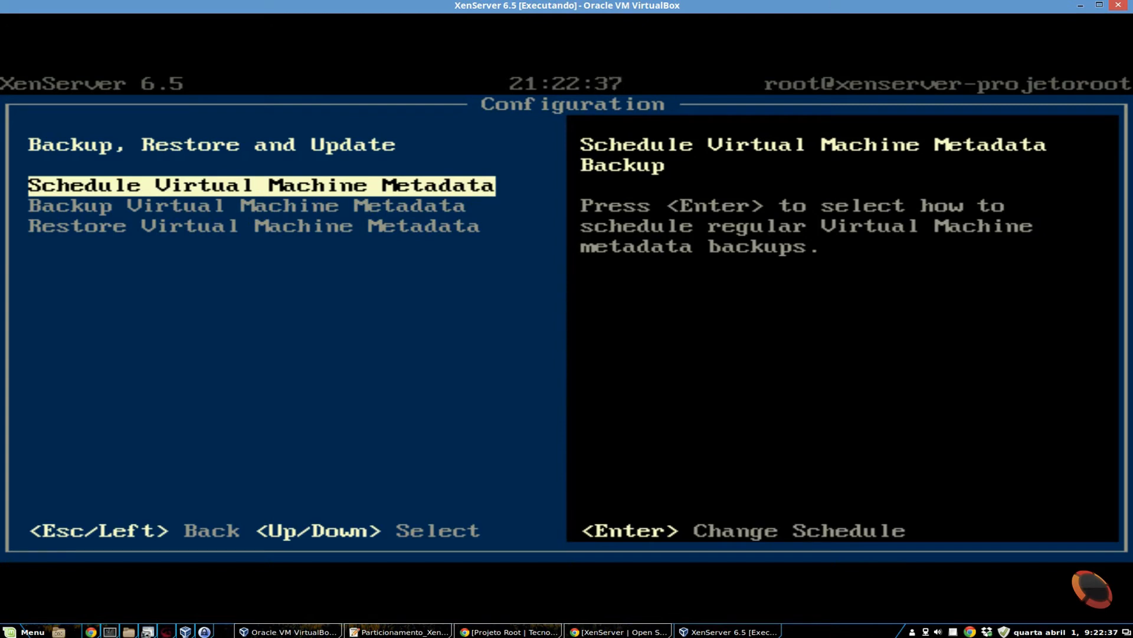
{"action": "key", "text": "Escape"}
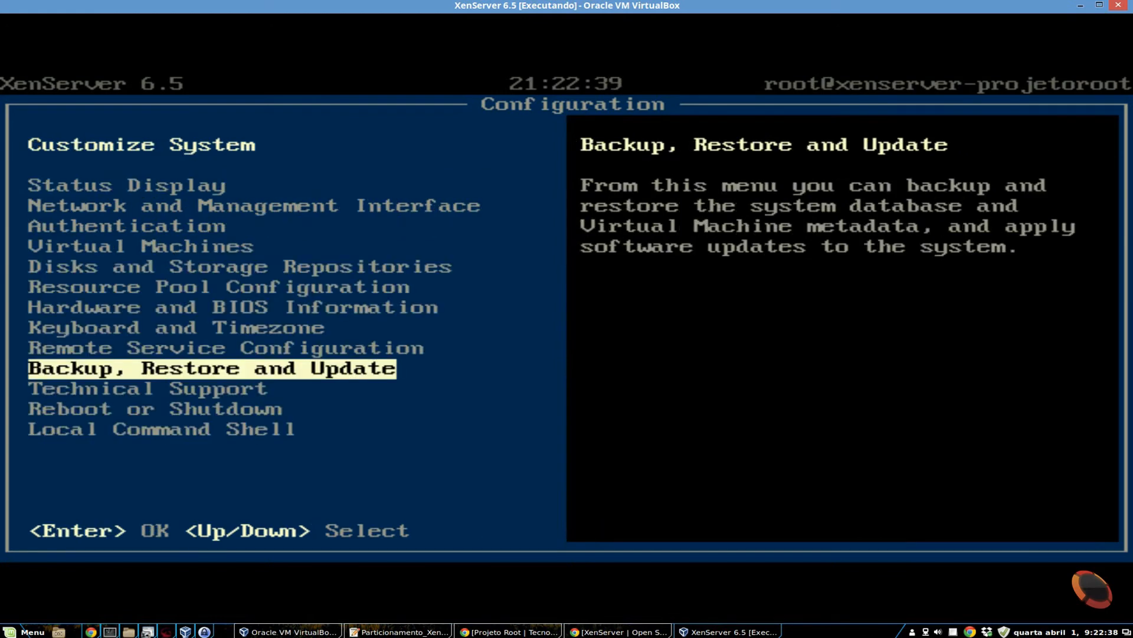
- Read through the Technical Support options for validating the server and uploading or saving bug reports, declining to save a report
{"action": "key", "text": "Down"}
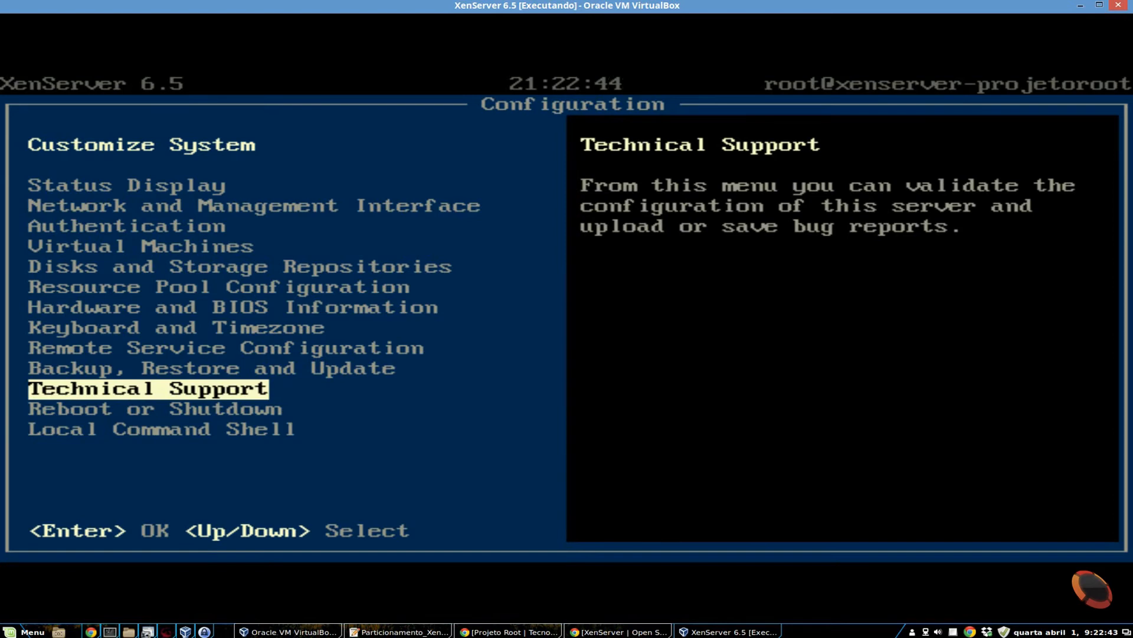
{"action": "key", "text": "Return"}
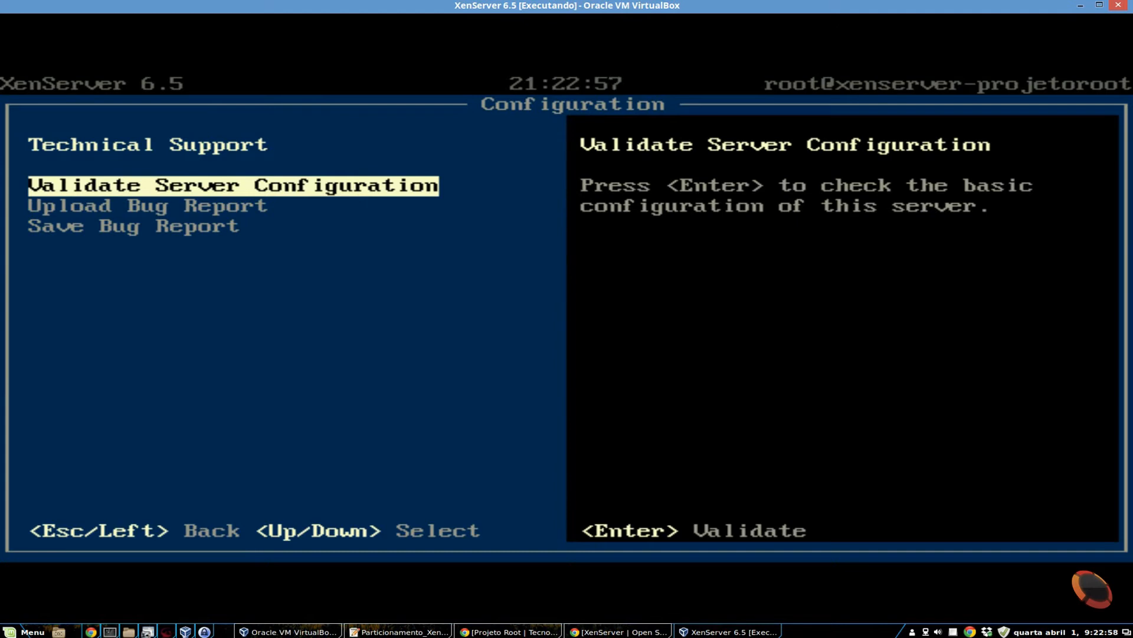
{"action": "key", "text": "Down"}
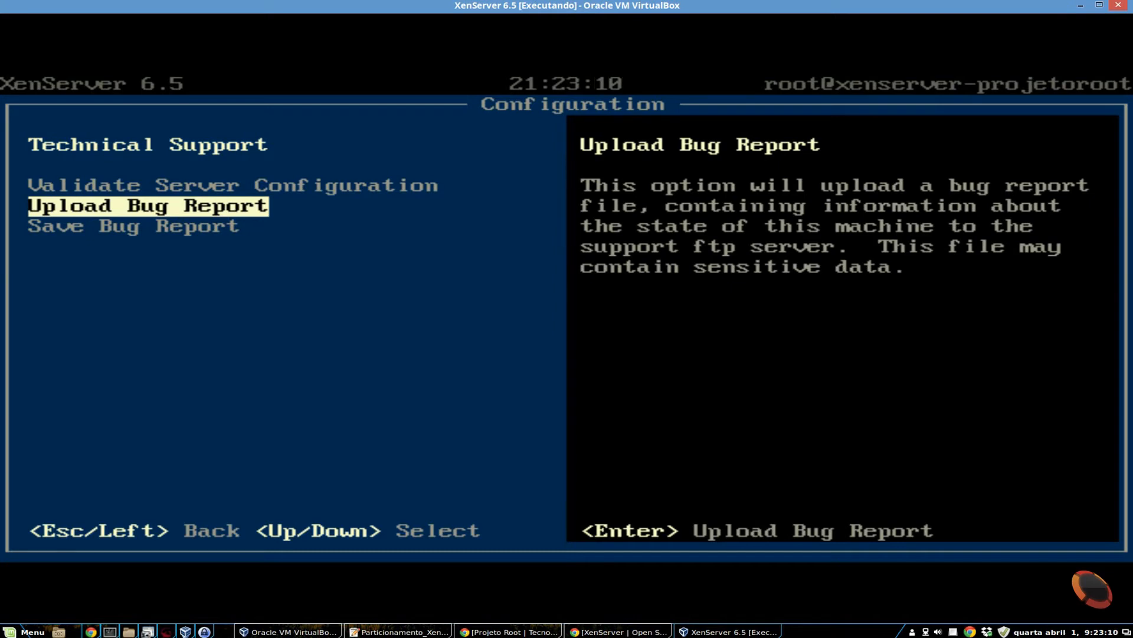
{"action": "key", "text": "Down"}
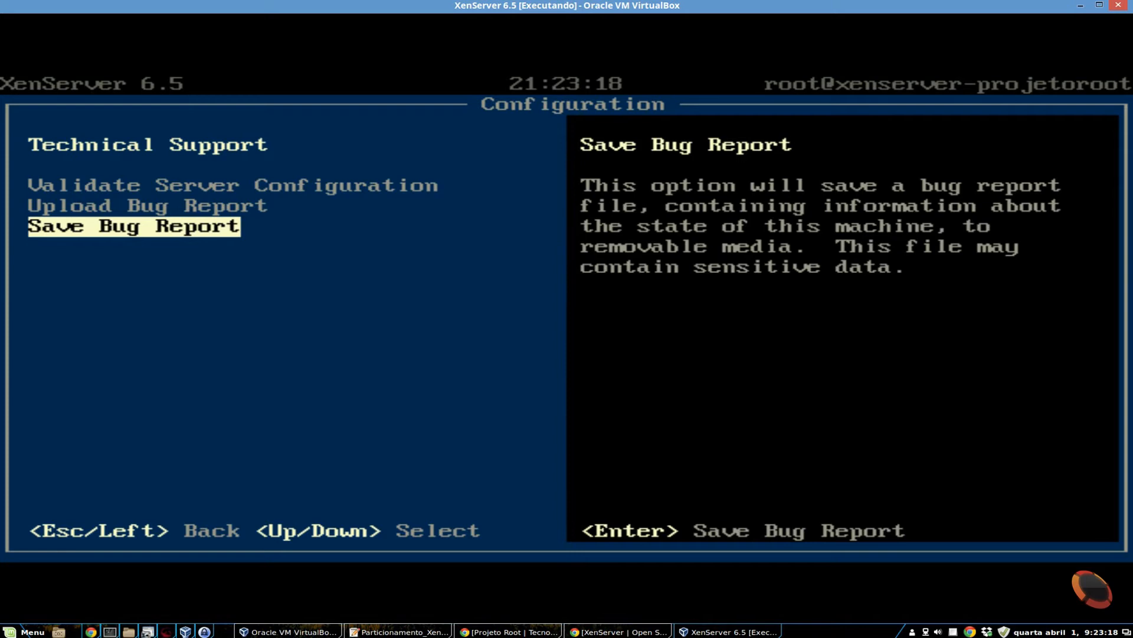
{"action": "key", "text": "Return"}
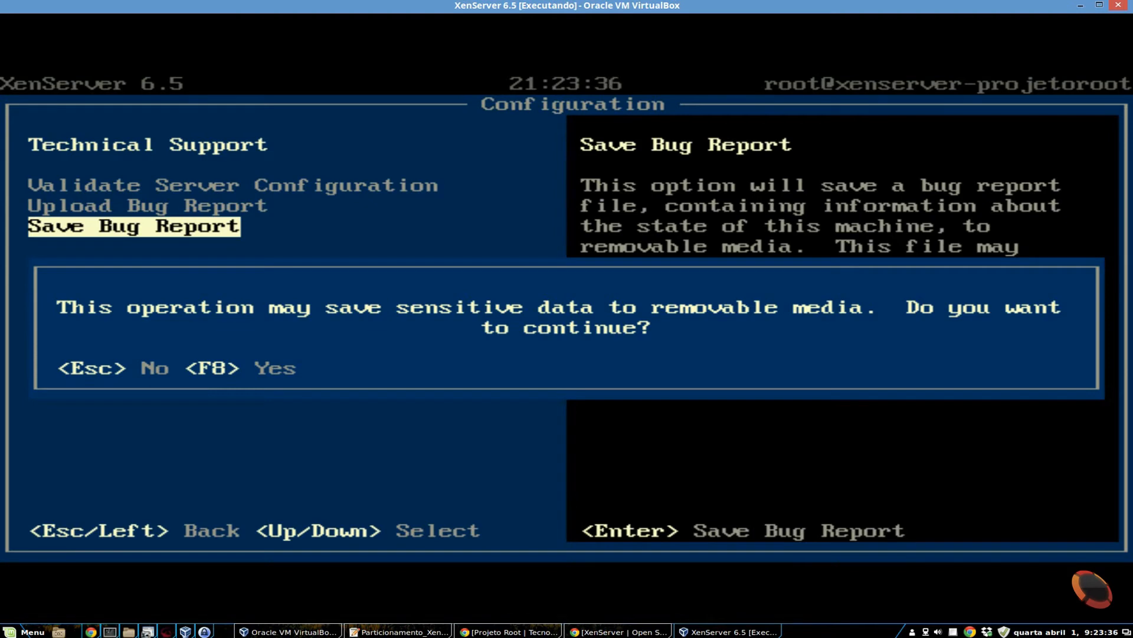
{"action": "key", "text": "Escape"}
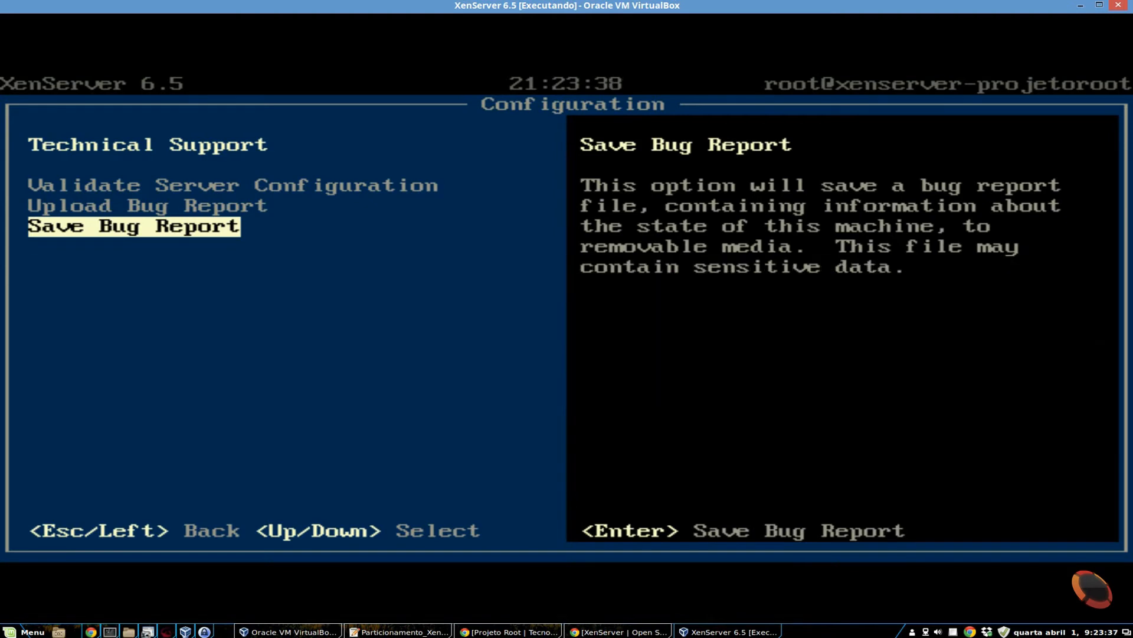
{"action": "key", "text": "Escape"}
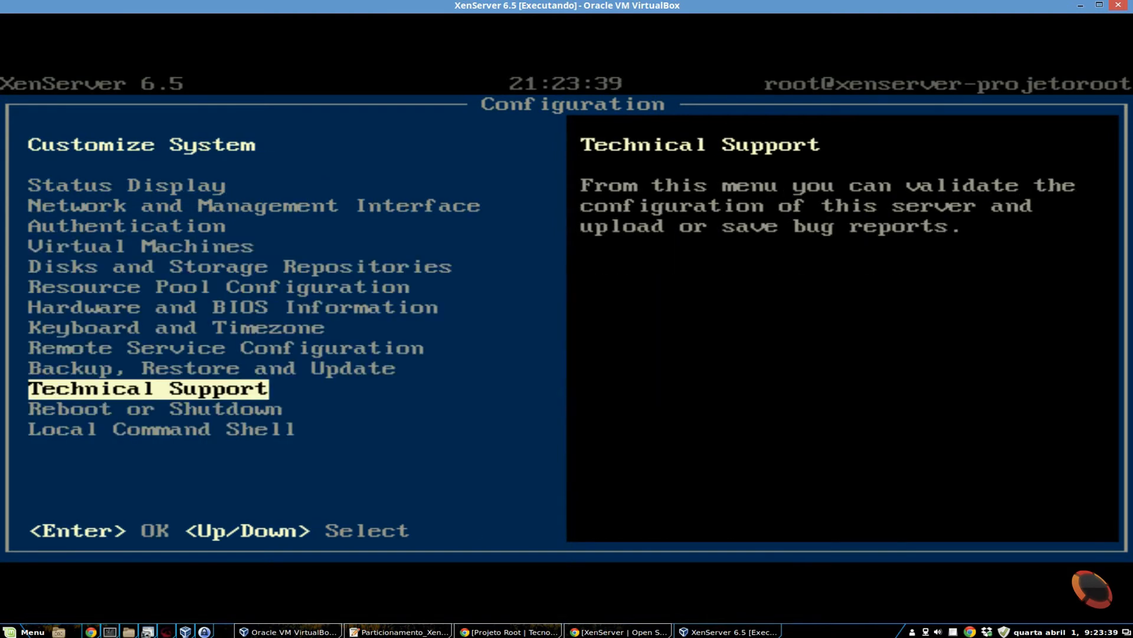
- Start the Local Command Shell and check the partition sizes with df -h
{"action": "key", "text": "Down"}
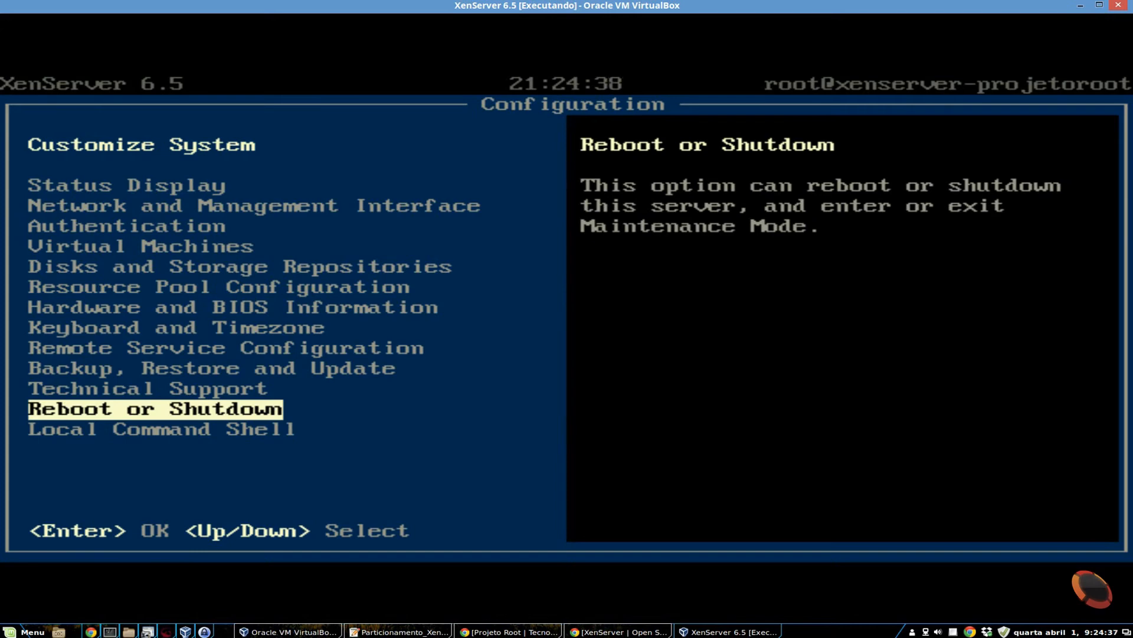
{"action": "key", "text": "Down"}
{"action": "key", "text": "Down"}
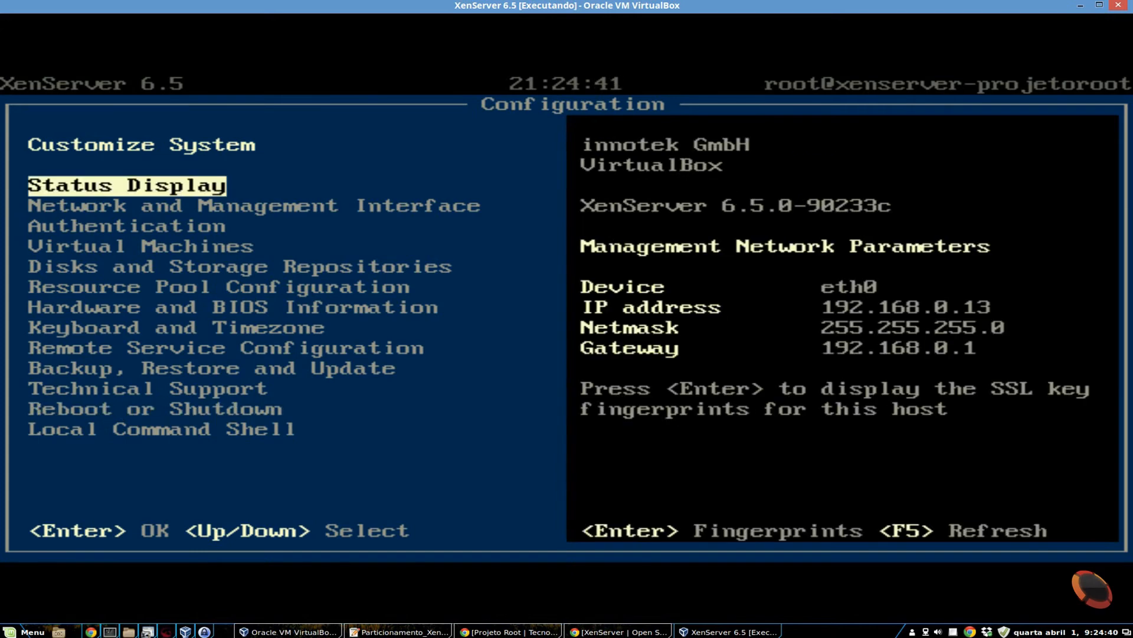
{"action": "key", "text": "Up"}
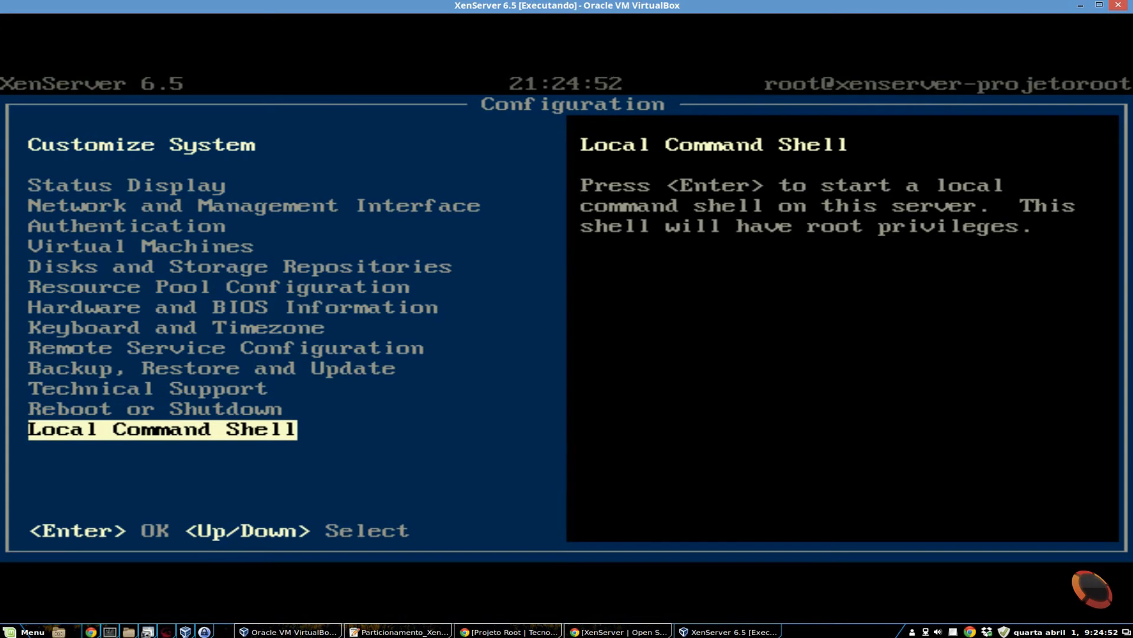
{"action": "key", "text": "Return"}
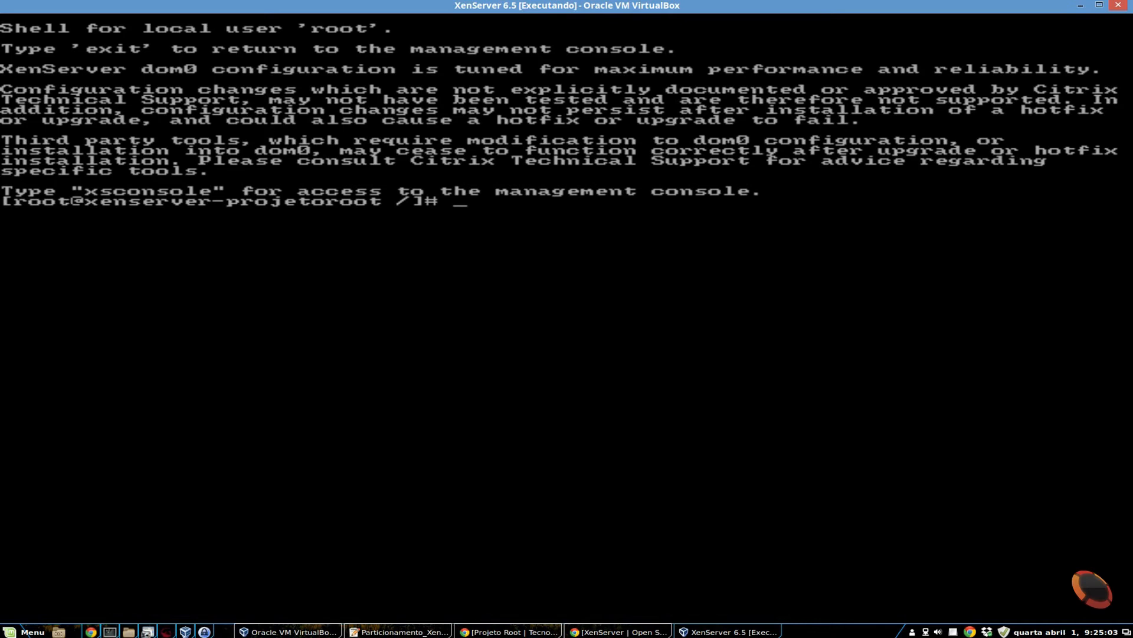
{"action": "type", "text": "df -h"}
{"action": "key", "text": "Return"}
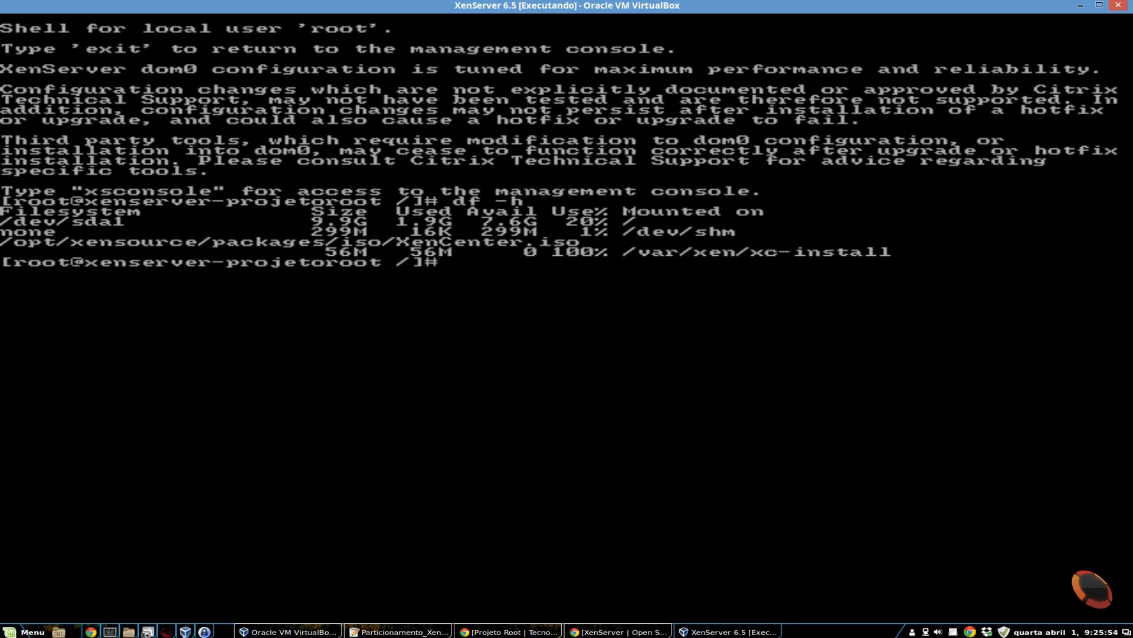
- Exit the shell to the management console and switch to the Cliente Windows 7 virtual machine
{"action": "type", "text": "exit"}
{"action": "key", "text": "Return"}
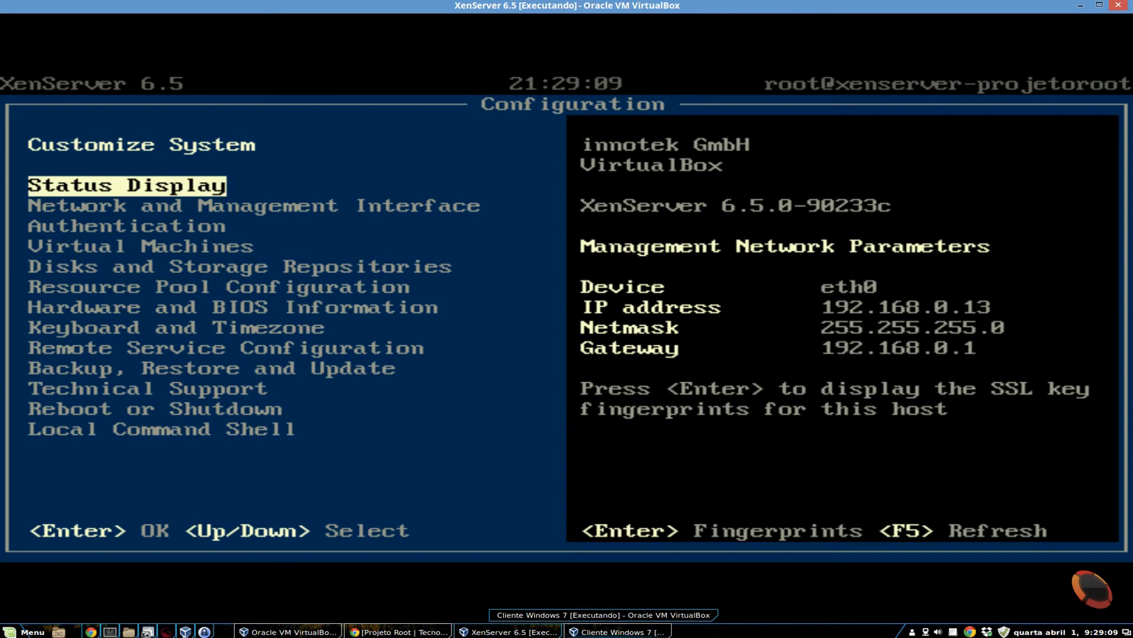
{"action": "left_click", "coordinate": [1082, 6]}
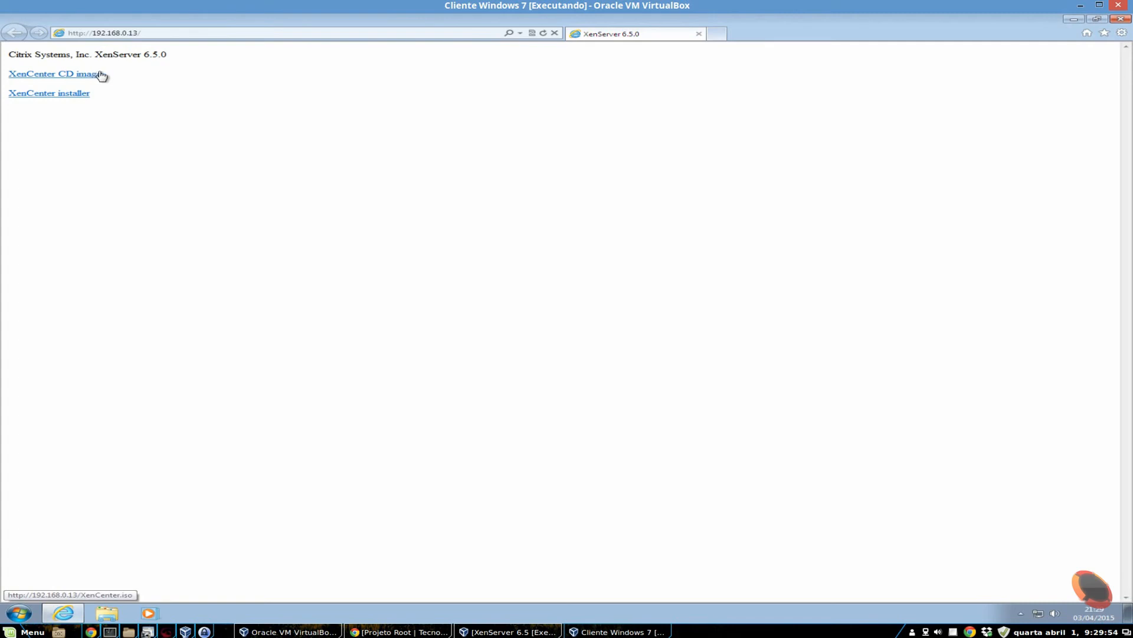
- Examine the XenServer version in the heading of the host's web page at 192.168.0.13
{"action": "left_click_drag", "start_coordinate": [140, 54], "coordinate": [168, 54]}
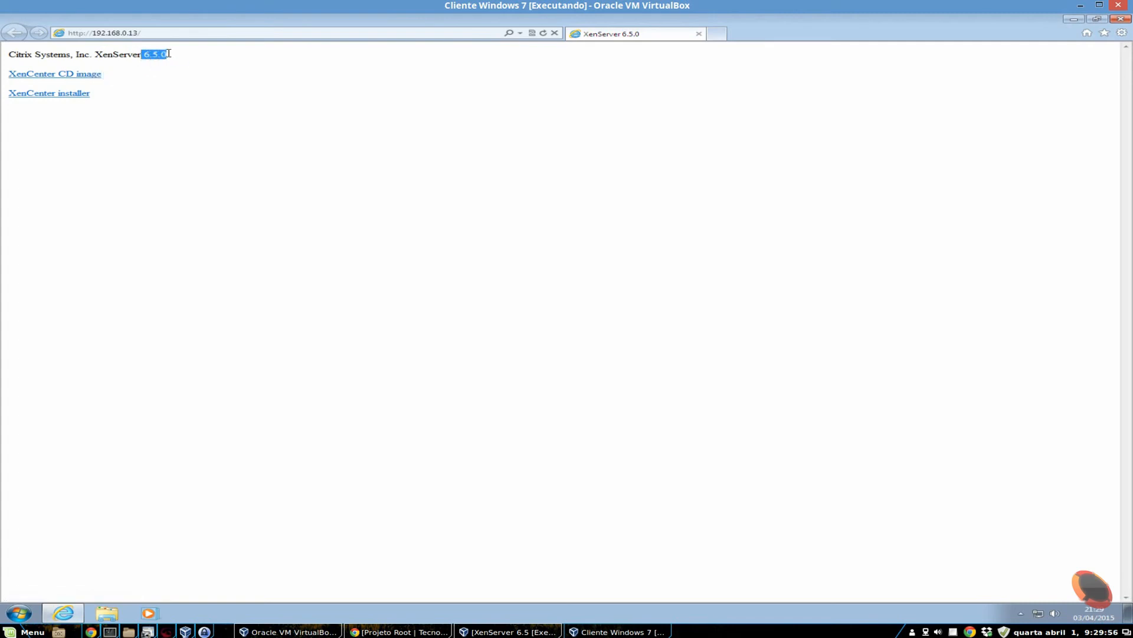
{"action": "left_click", "coordinate": [224, 160]}
{"action": "left_click_drag", "start_coordinate": [141, 54], "coordinate": [177, 55]}
{"action": "left_click", "coordinate": [184, 55]}
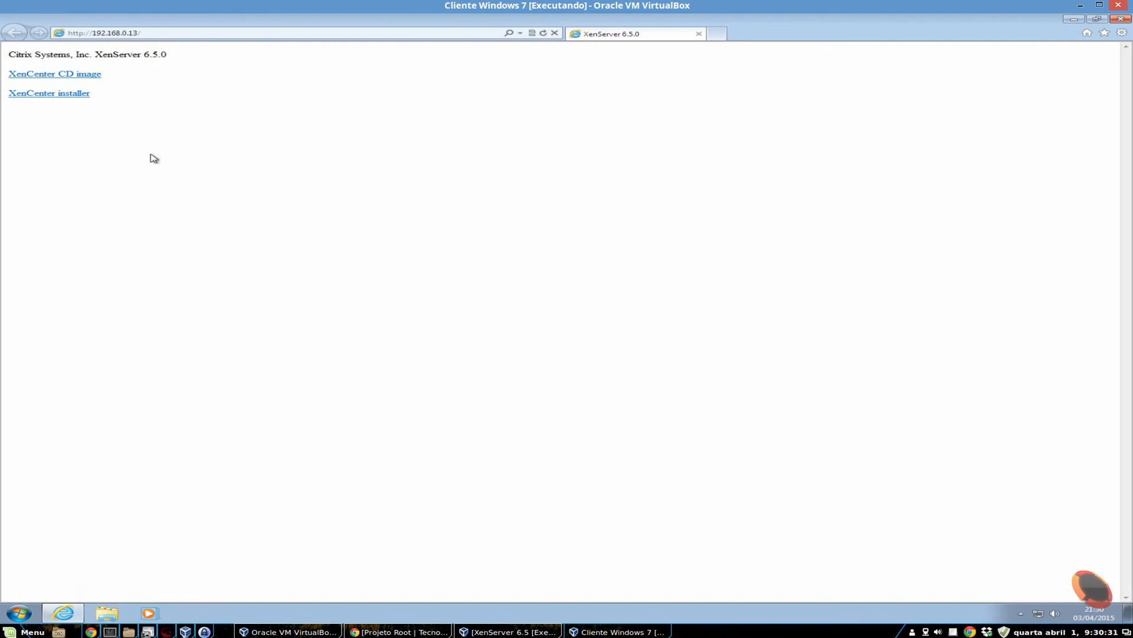
{"action": "left_click_drag", "start_coordinate": [147, 55], "coordinate": [177, 55]}
{"action": "left_click", "coordinate": [137, 59]}
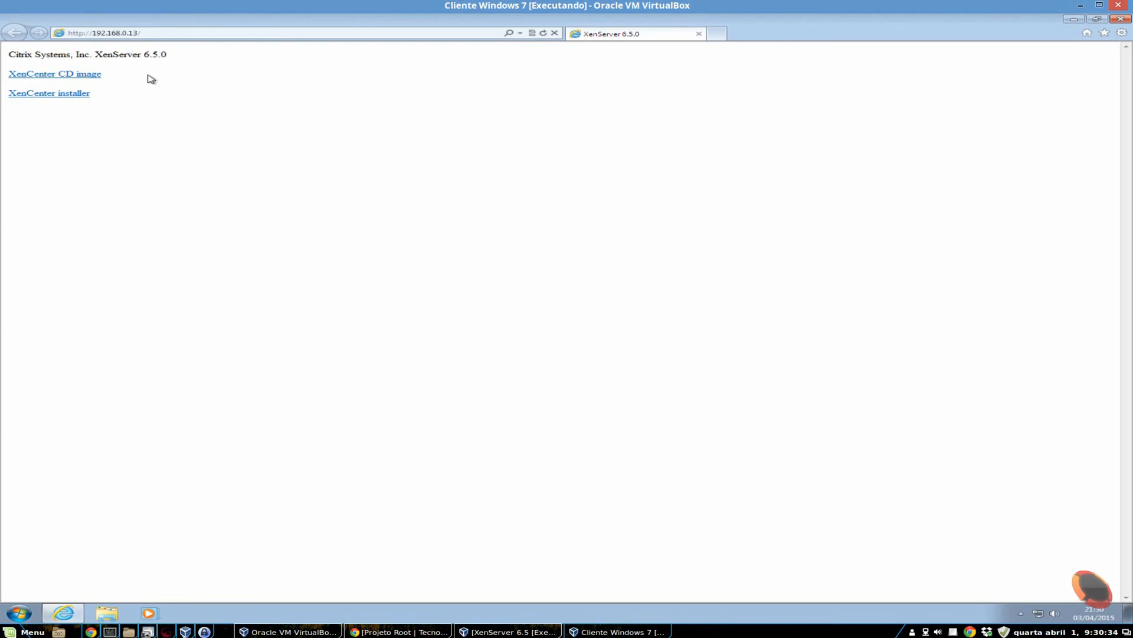
- Save the XenCenter installer from the host's web page and launch XenCenterSetup from the Downloads folder
{"action": "left_click", "coordinate": [46, 95]}
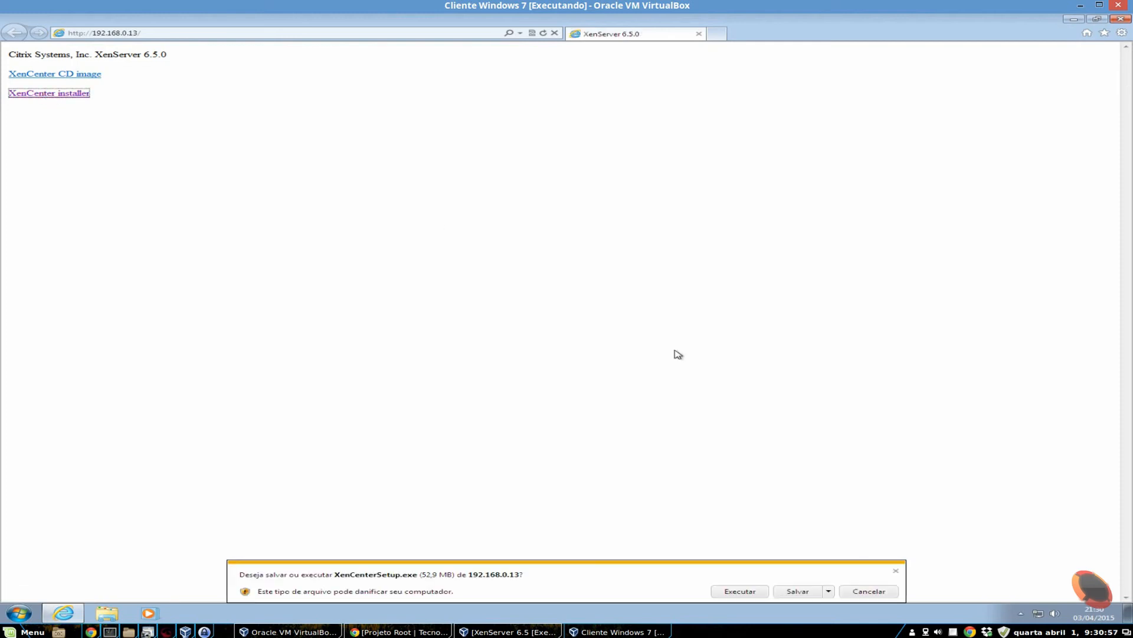
{"action": "left_click", "coordinate": [803, 591]}
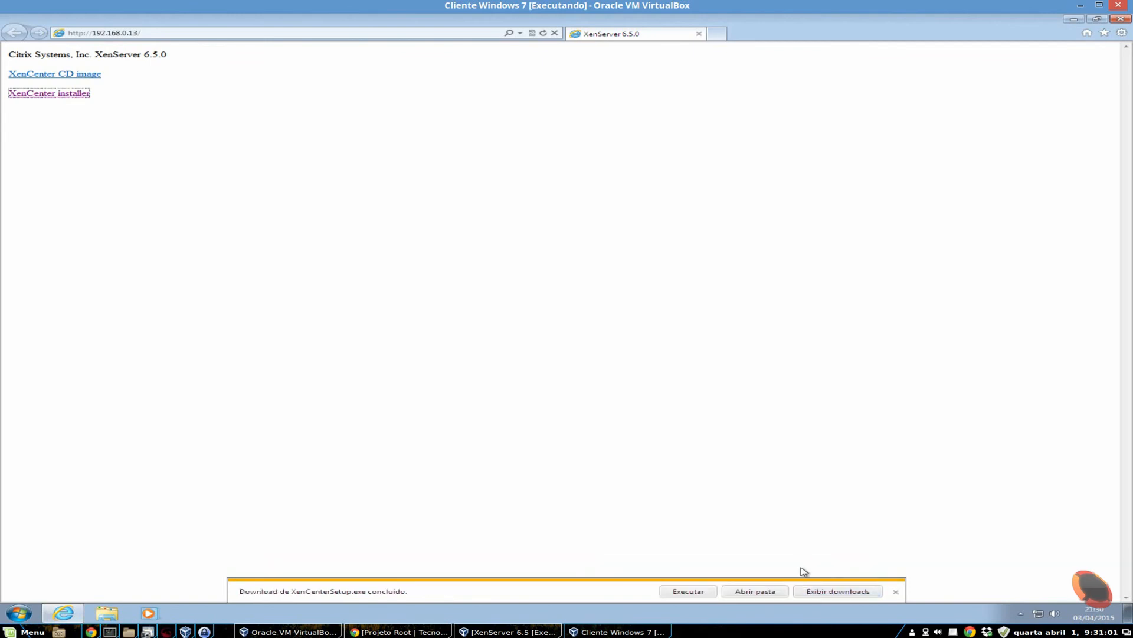
{"action": "left_click", "coordinate": [755, 591]}
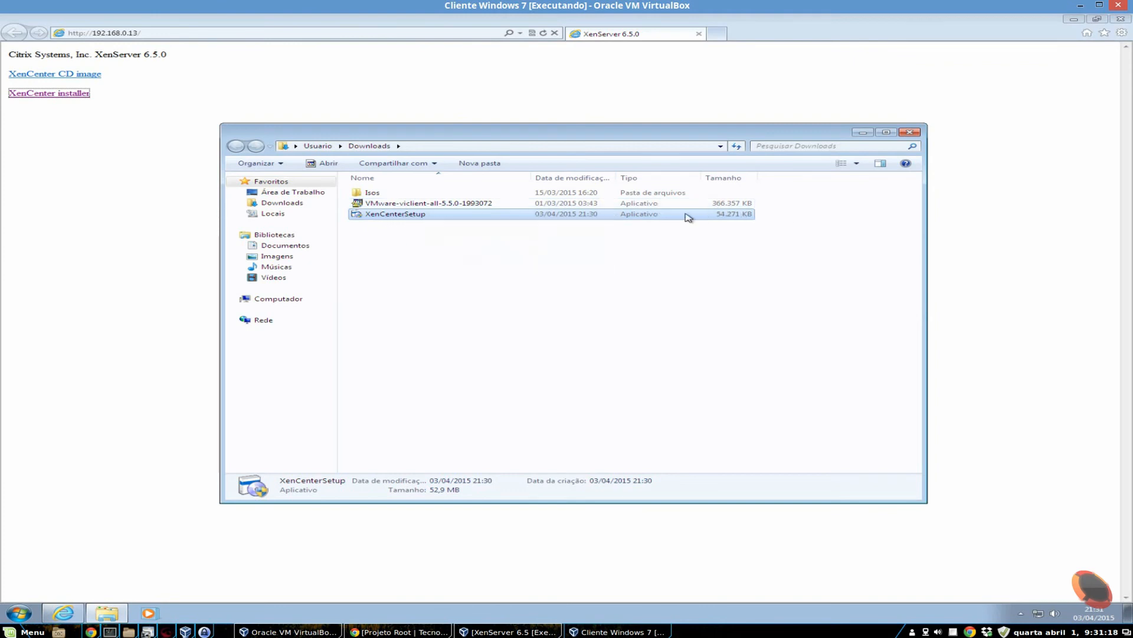
{"action": "double_click", "coordinate": [438, 215]}
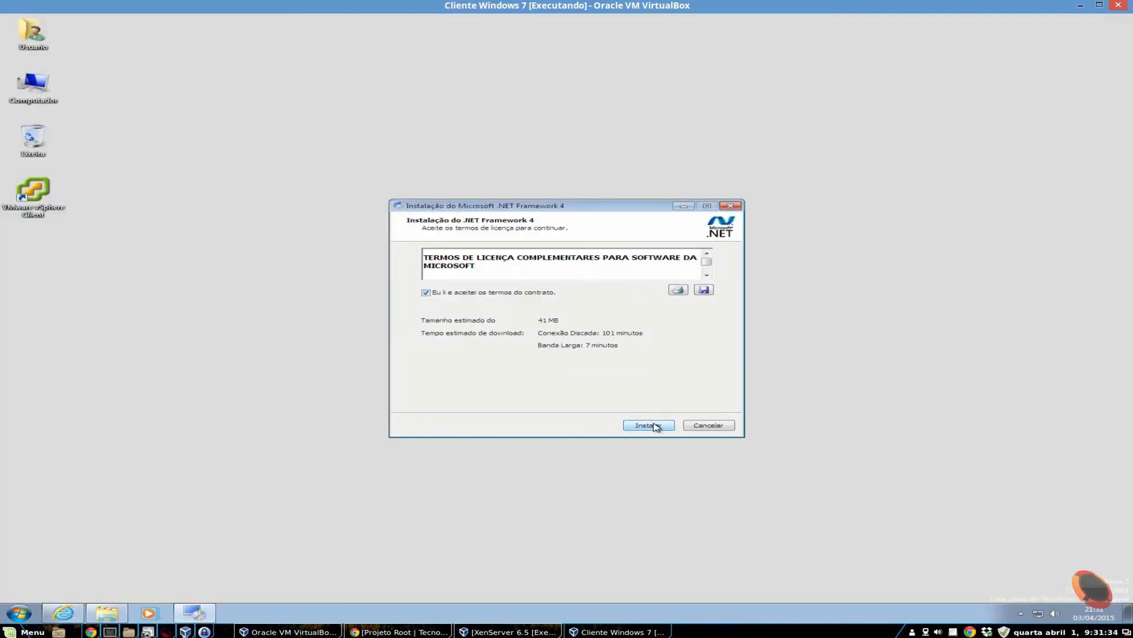
- Install .NET Framework 4 and Citrix XenCenter, keeping XenCenter's default destination folder and installing it for Just Me
{"action": "left_click", "coordinate": [654, 425]}
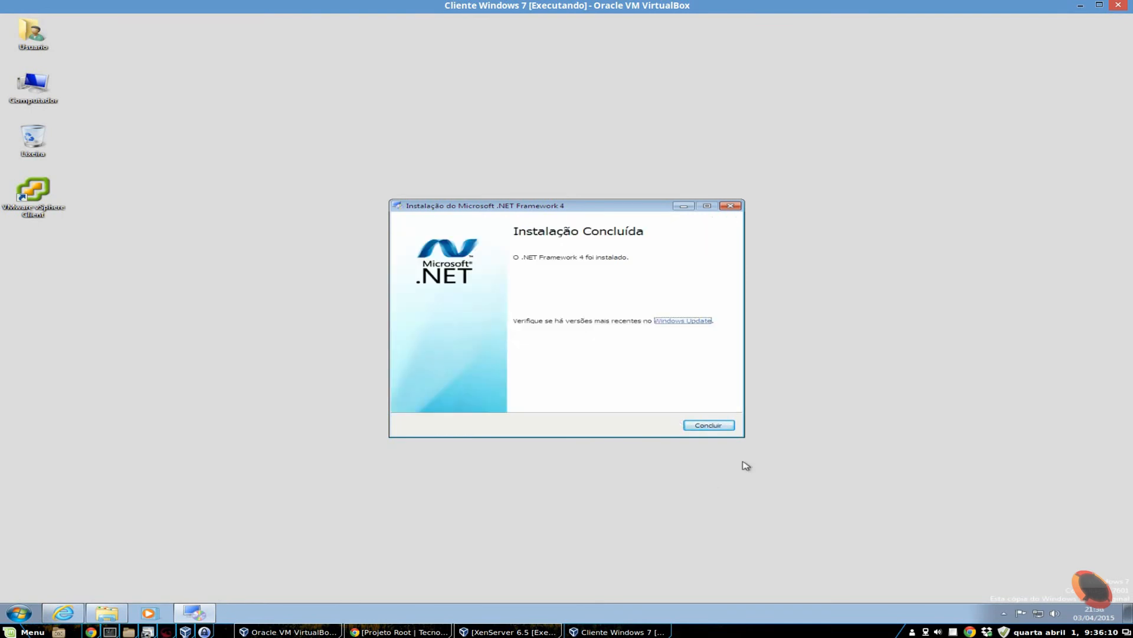
{"action": "left_click", "coordinate": [725, 426]}
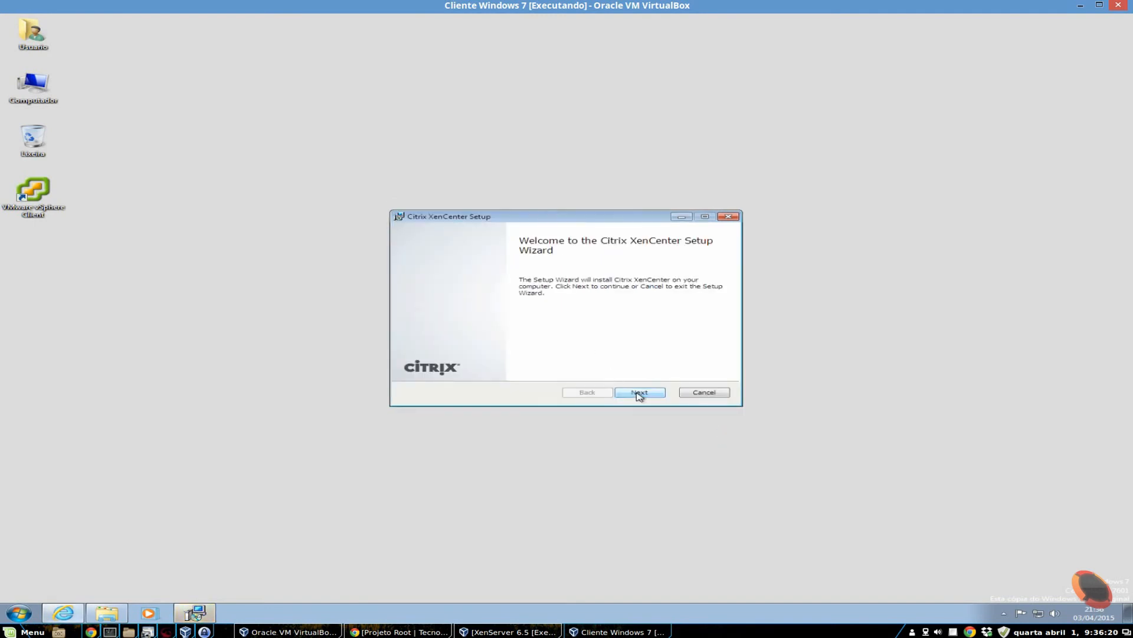
{"action": "left_click", "coordinate": [639, 393]}
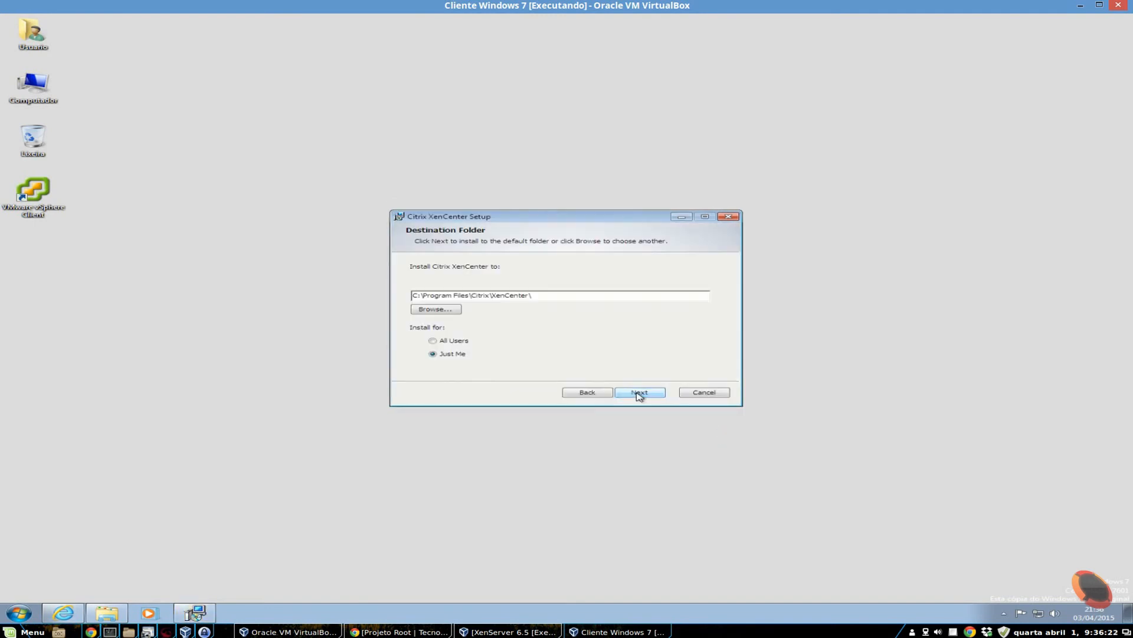
{"action": "left_click", "coordinate": [456, 346]}
{"action": "left_click", "coordinate": [461, 356]}
{"action": "left_click", "coordinate": [635, 394]}
{"action": "left_click", "coordinate": [640, 395]}
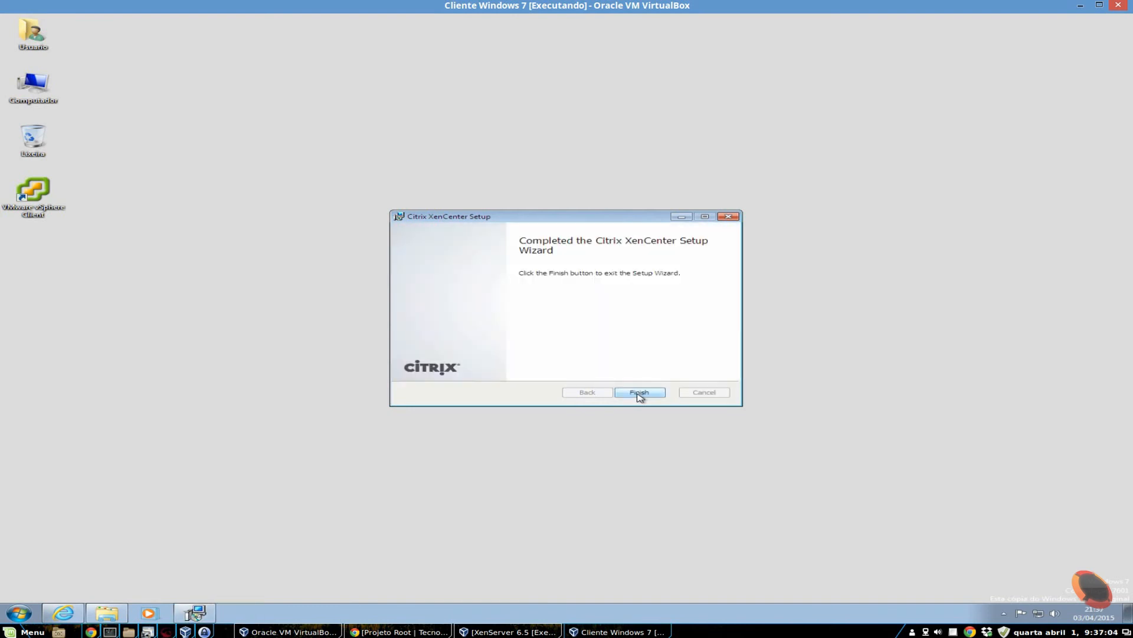
{"action": "left_click", "coordinate": [640, 393]}
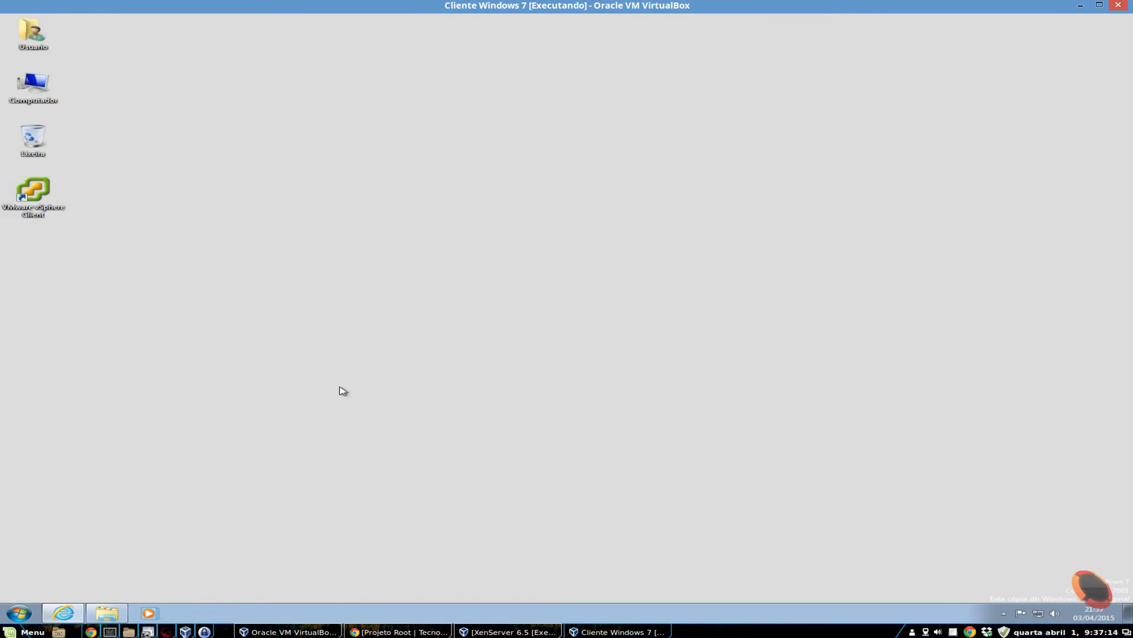
- Start XenCenter in a maximized window and allow periodic internet checks for updates
{"action": "left_click", "coordinate": [16, 615]}
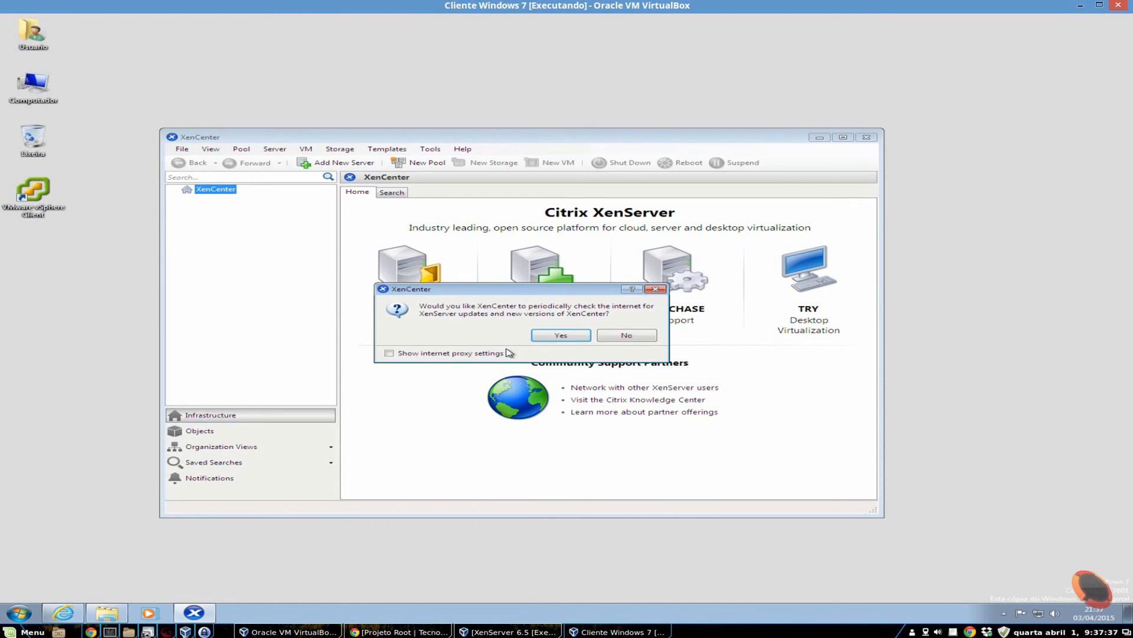
{"action": "left_click", "coordinate": [561, 335]}
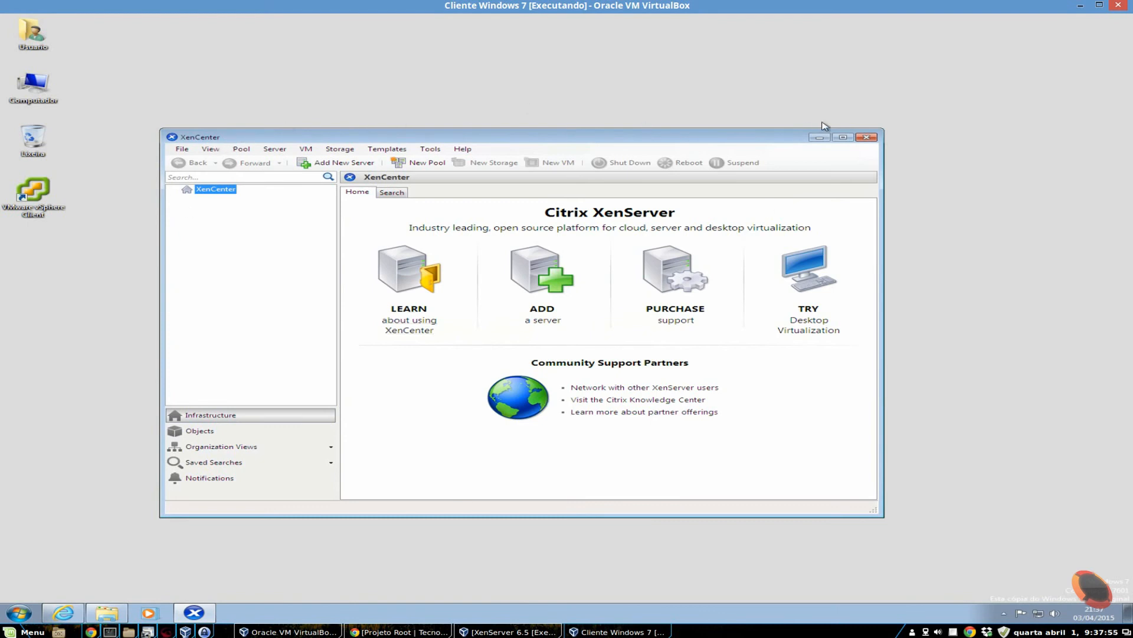
{"action": "left_click", "coordinate": [848, 142]}
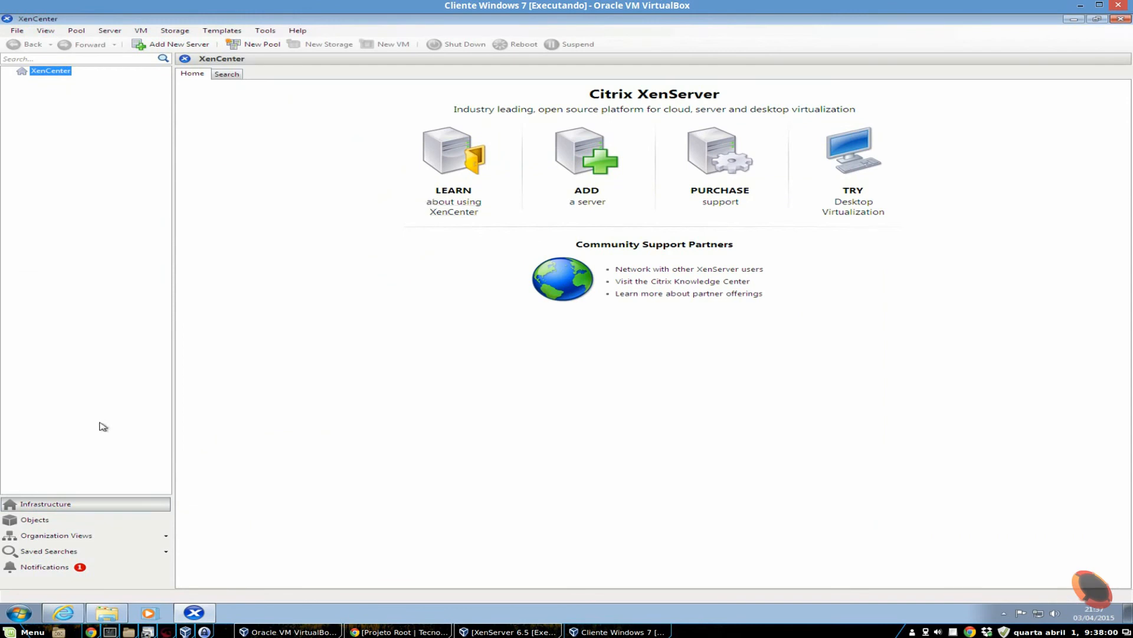
- Check XenCenter's notifications for alerts and available updates, and return to the Infrastructure view
{"action": "left_click", "coordinate": [59, 568]}
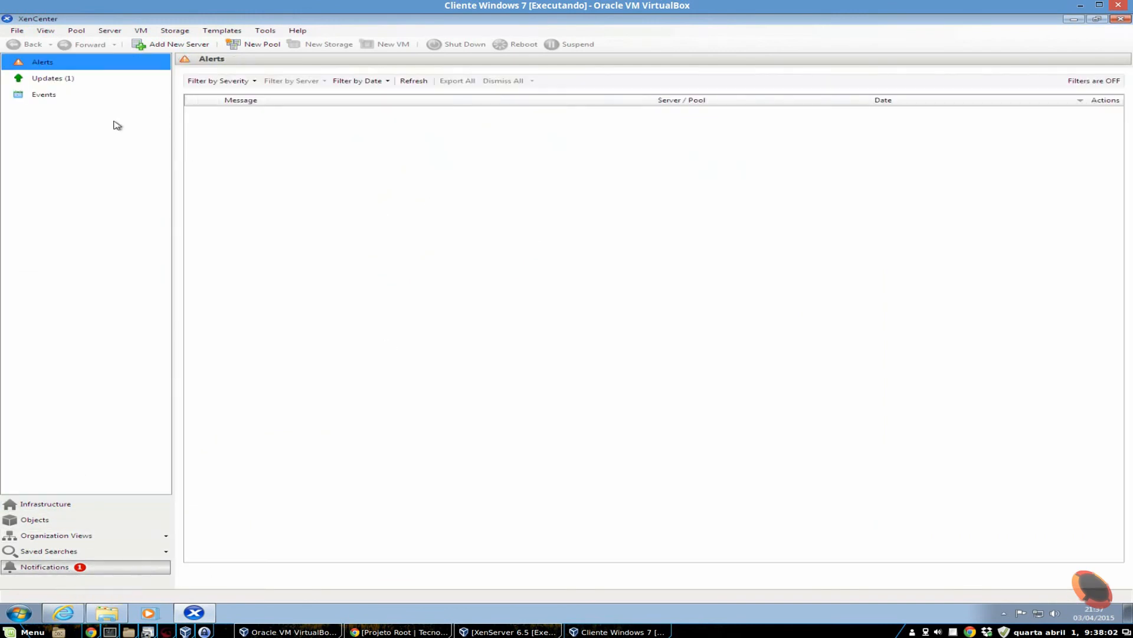
{"action": "left_click", "coordinate": [47, 78]}
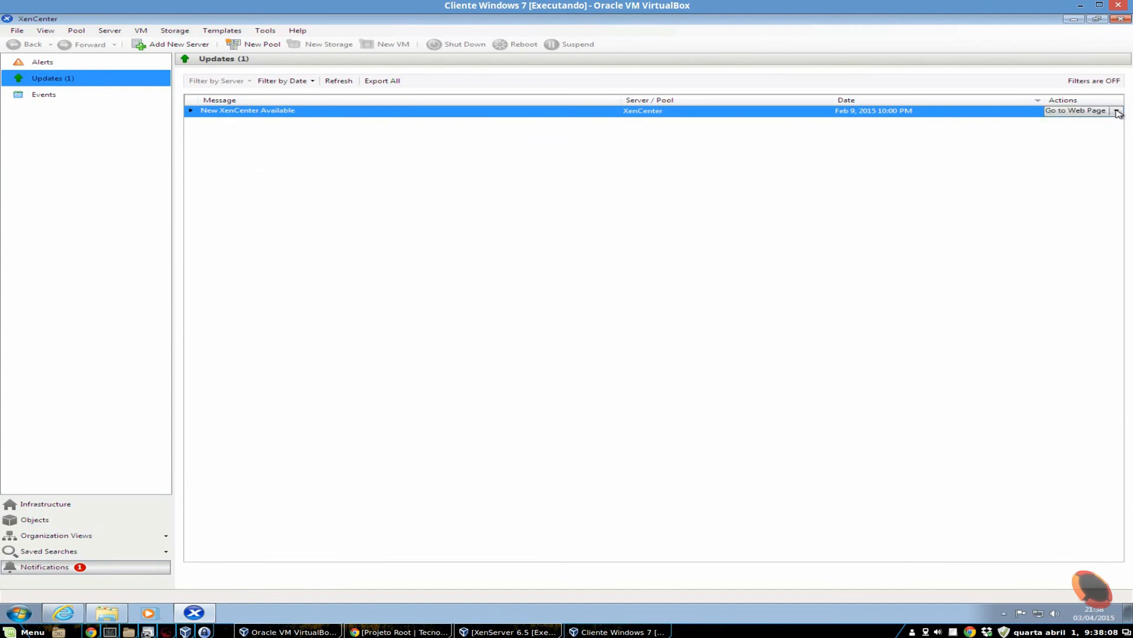
{"action": "left_click", "coordinate": [44, 503]}
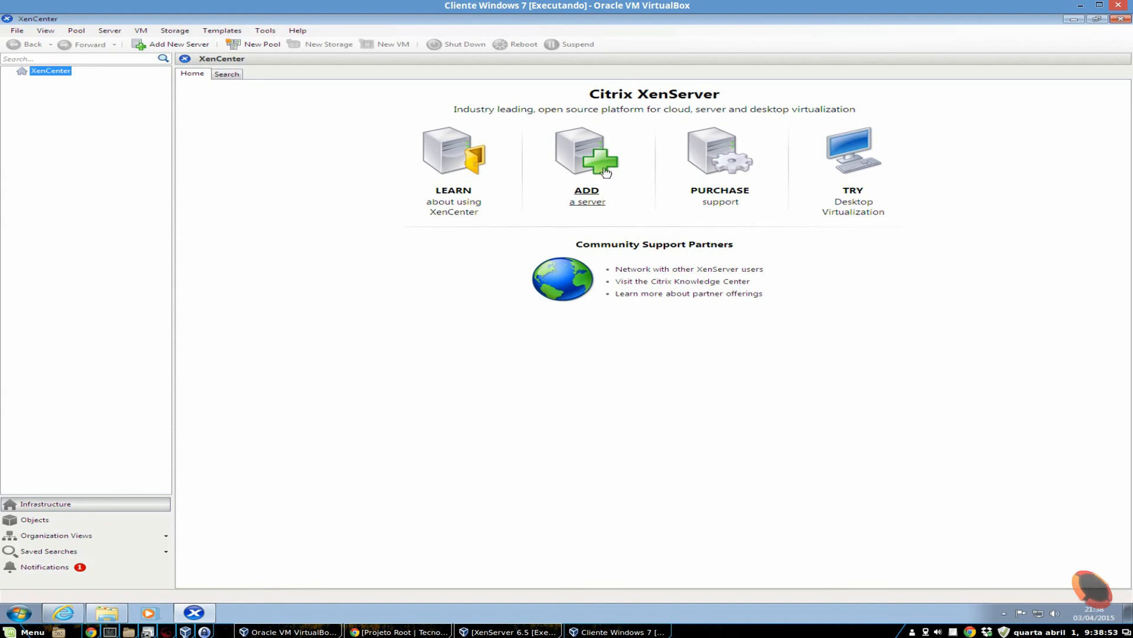
- Try to add the server 192.168.0.13 with user name root and its account password
{"action": "left_click", "coordinate": [594, 207]}
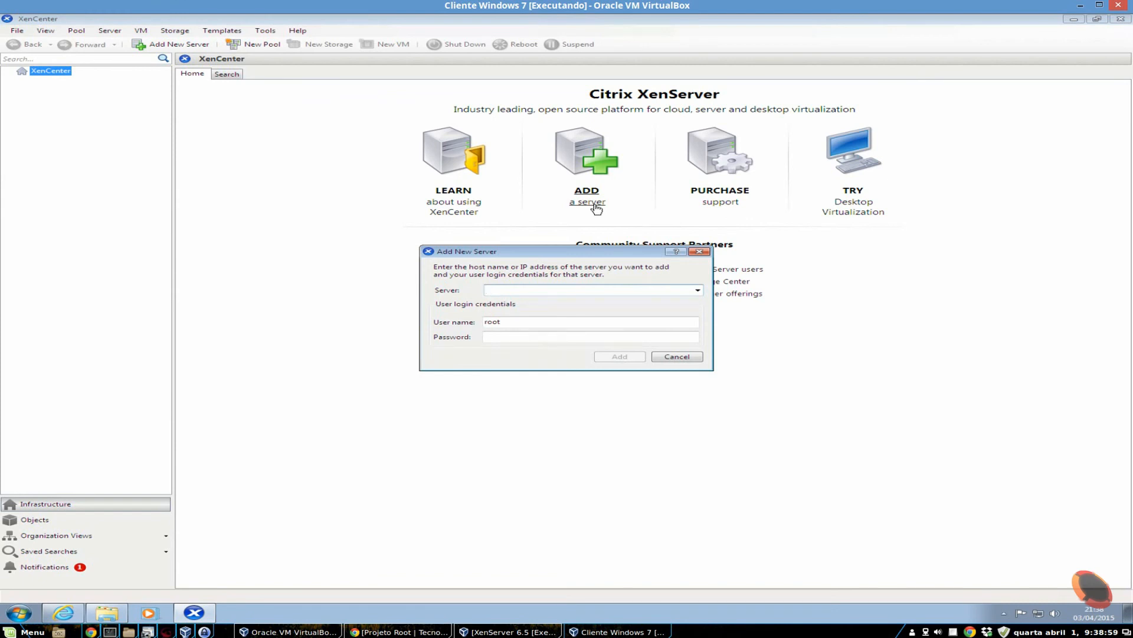
{"action": "type", "text": "192.168.0.13"}
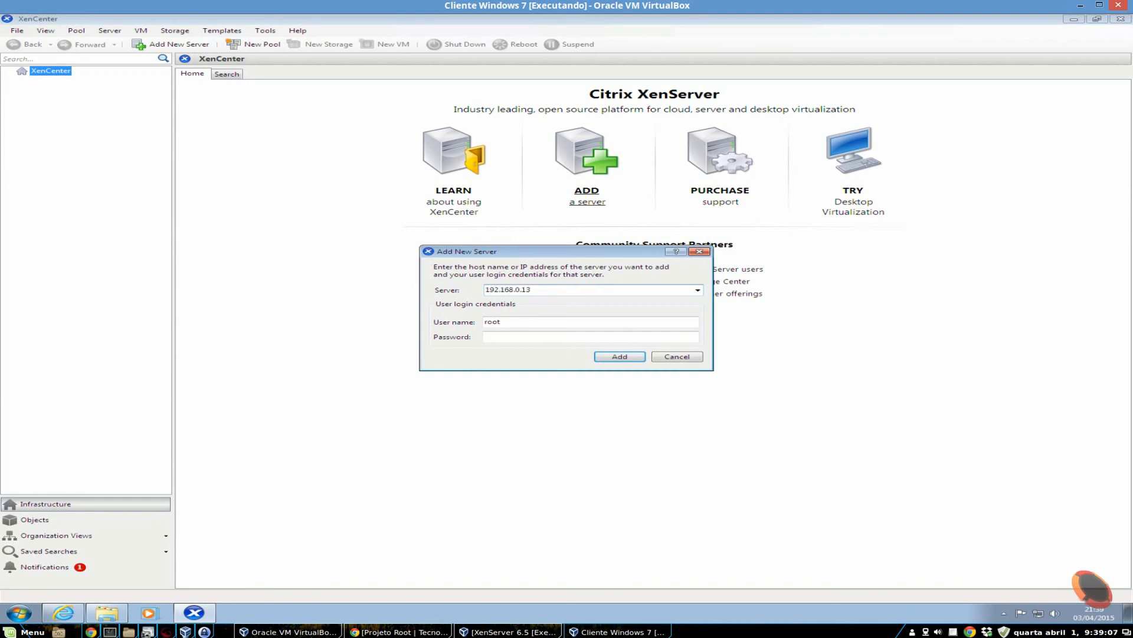
{"action": "left_click", "coordinate": [520, 321]}
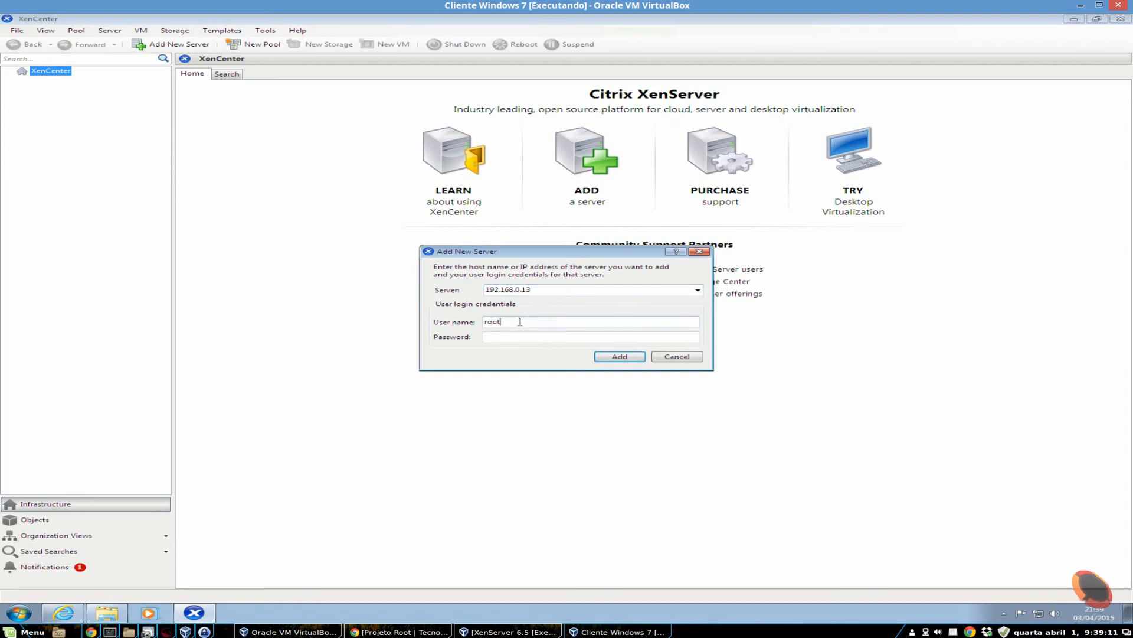
{"action": "left_click_drag", "start_coordinate": [520, 321], "coordinate": [473, 323]}
{"action": "left_click", "coordinate": [524, 320]}
{"action": "left_click", "coordinate": [512, 321]}
{"action": "type", "text": "********"}
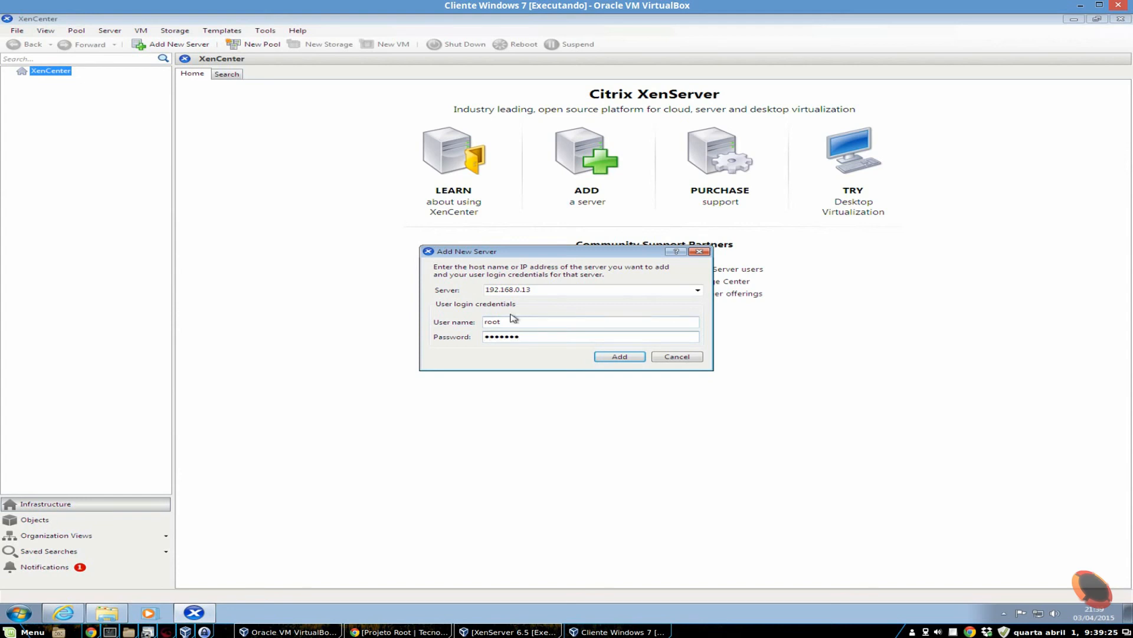
{"action": "left_click", "coordinate": [614, 362]}
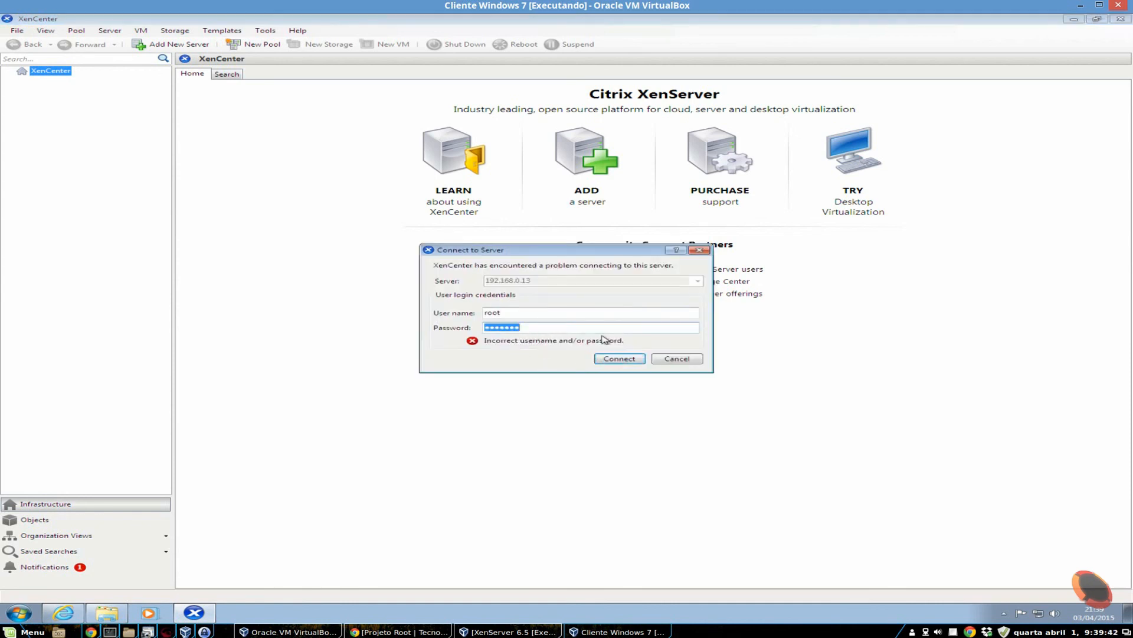
- Re-enter the root account password and connect to the server
{"action": "type", "text": "•••••••••"}
{"action": "key", "text": "Return"}
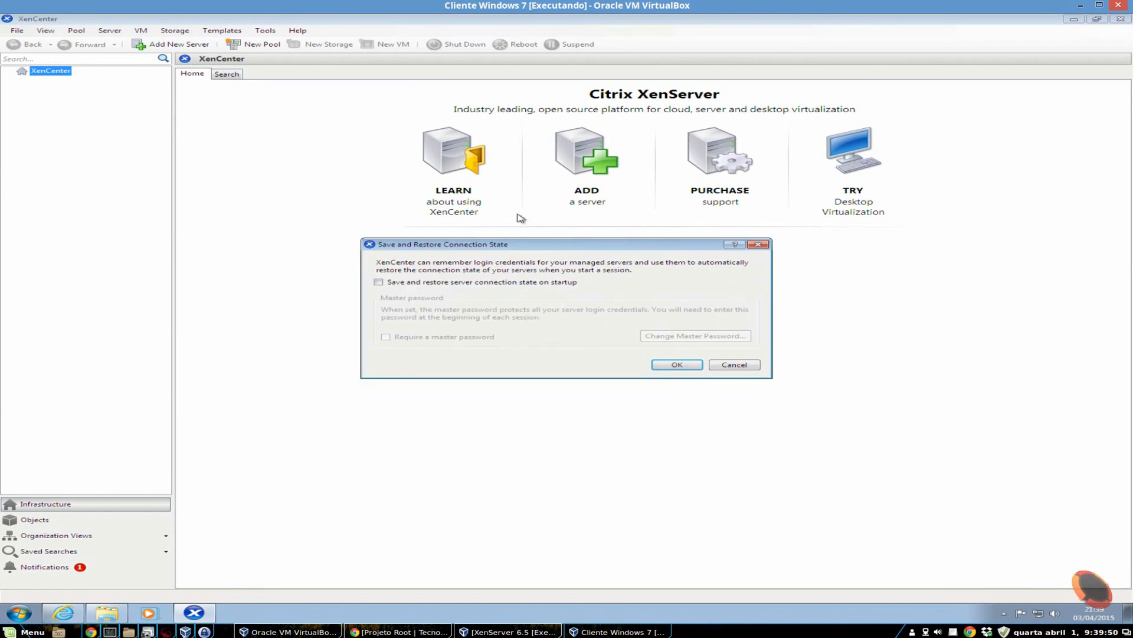
- Enable saving and restoring the server connection state on startup, without requiring a master password
{"action": "mouse_move", "coordinate": [505, 248]}
{"action": "left_mouse_down"}
{"action": "mouse_move", "coordinate": [528, 248]}
{"action": "mouse_move", "coordinate": [513, 251]}
{"action": "left_mouse_up"}
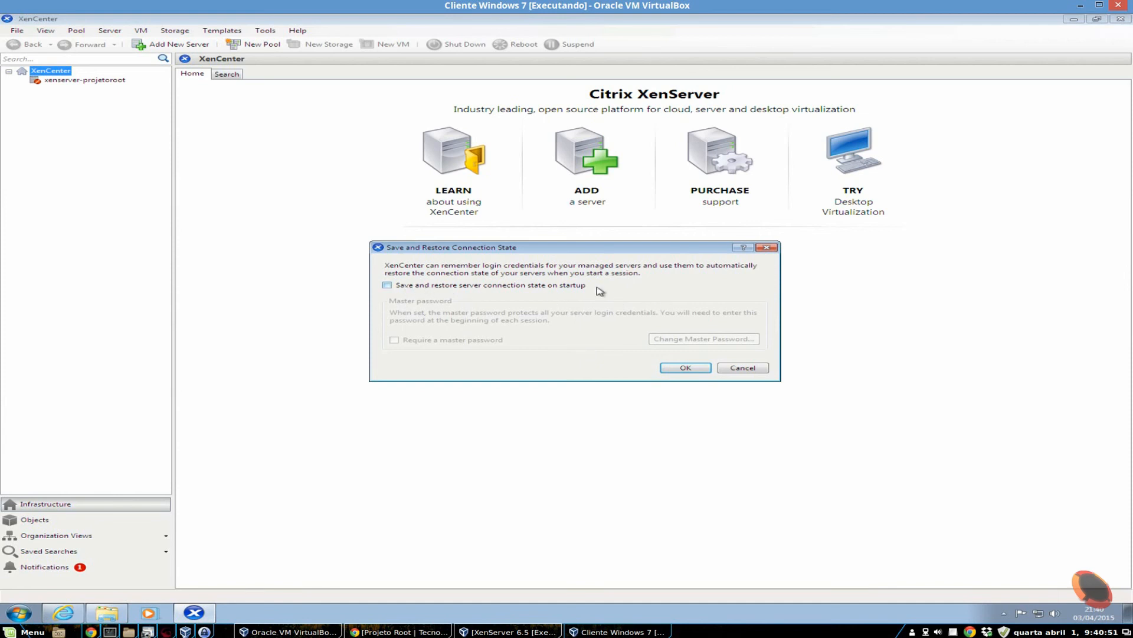
{"action": "left_click", "coordinate": [496, 288]}
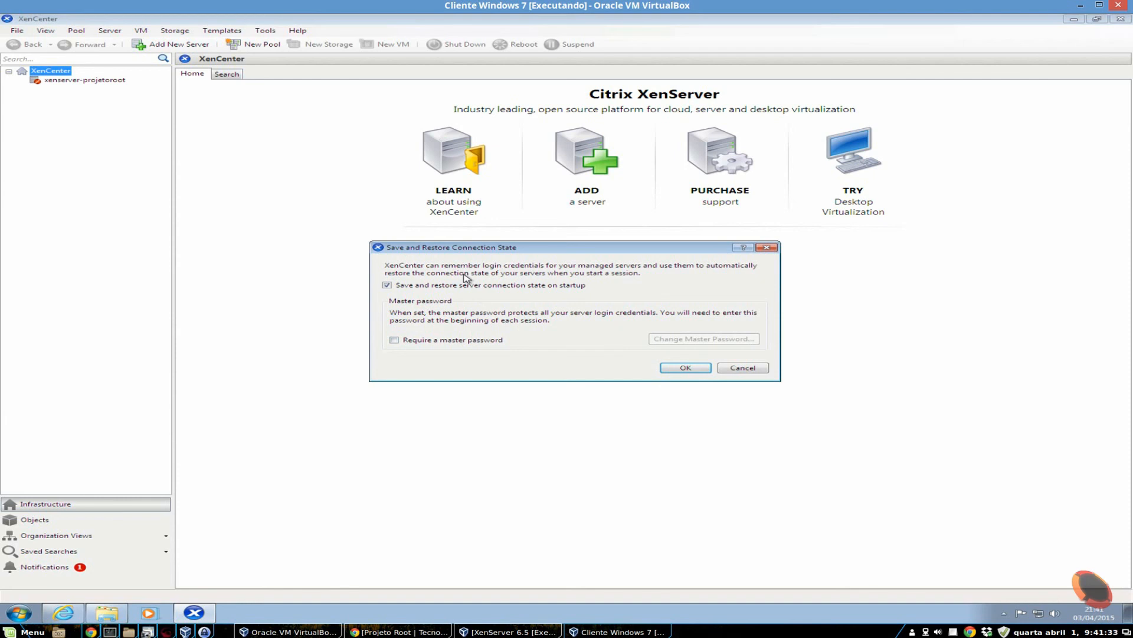
{"action": "left_click", "coordinate": [442, 341]}
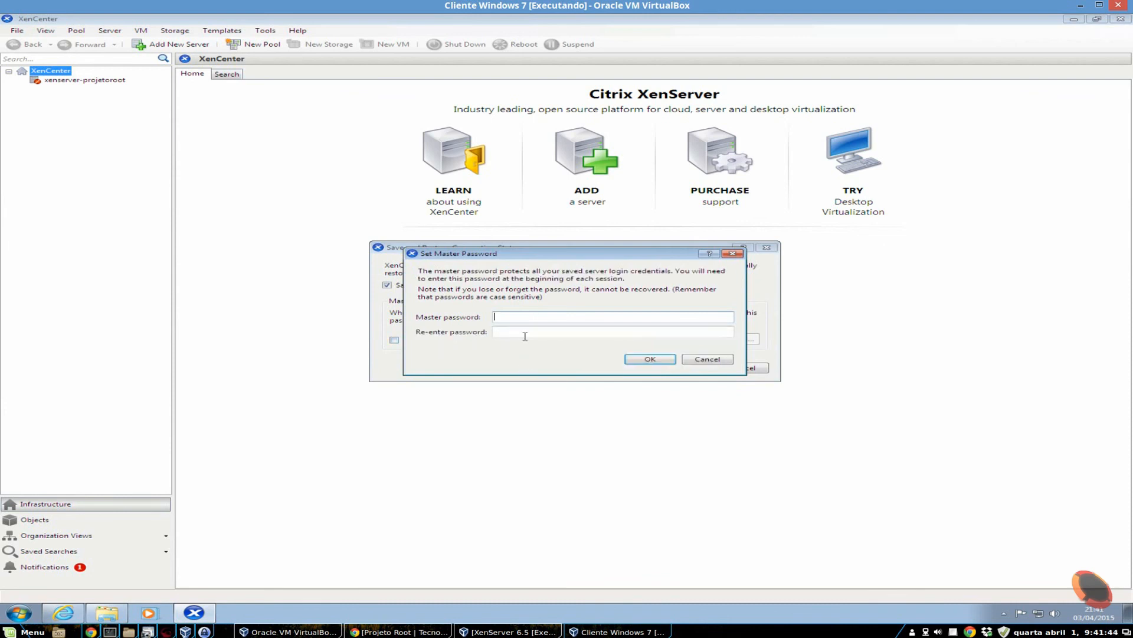
{"action": "left_click", "coordinate": [707, 359]}
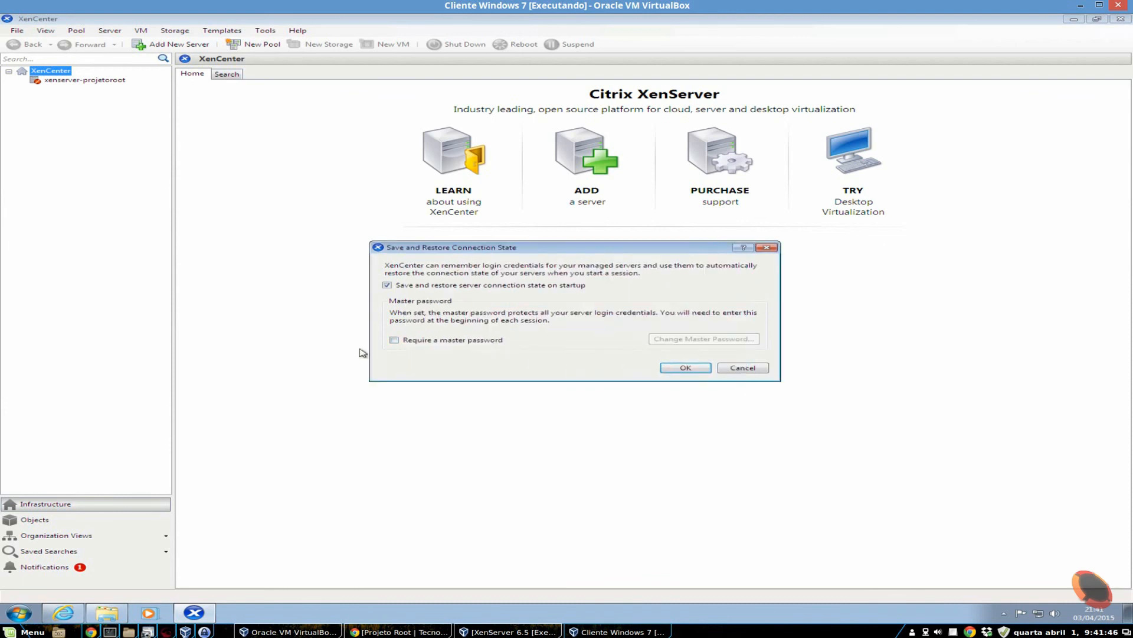
{"action": "left_click", "coordinate": [687, 368]}
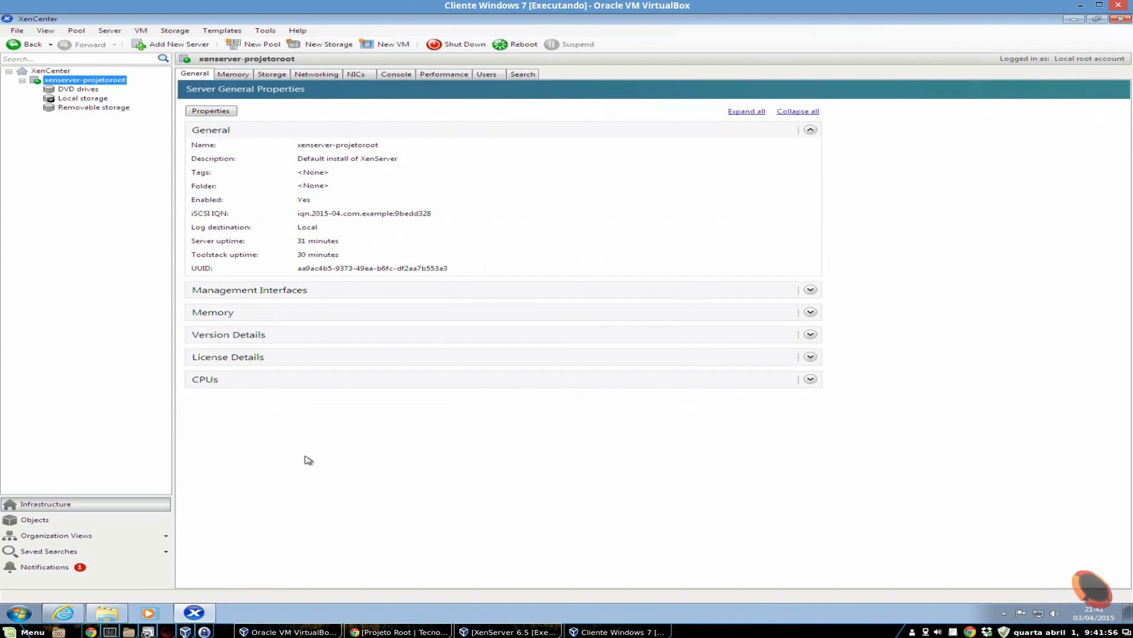
- Review the xenserver-projetoroot host's memory, storage, networking, NICs, console, performance, users and search overview
{"action": "left_click", "coordinate": [234, 74]}
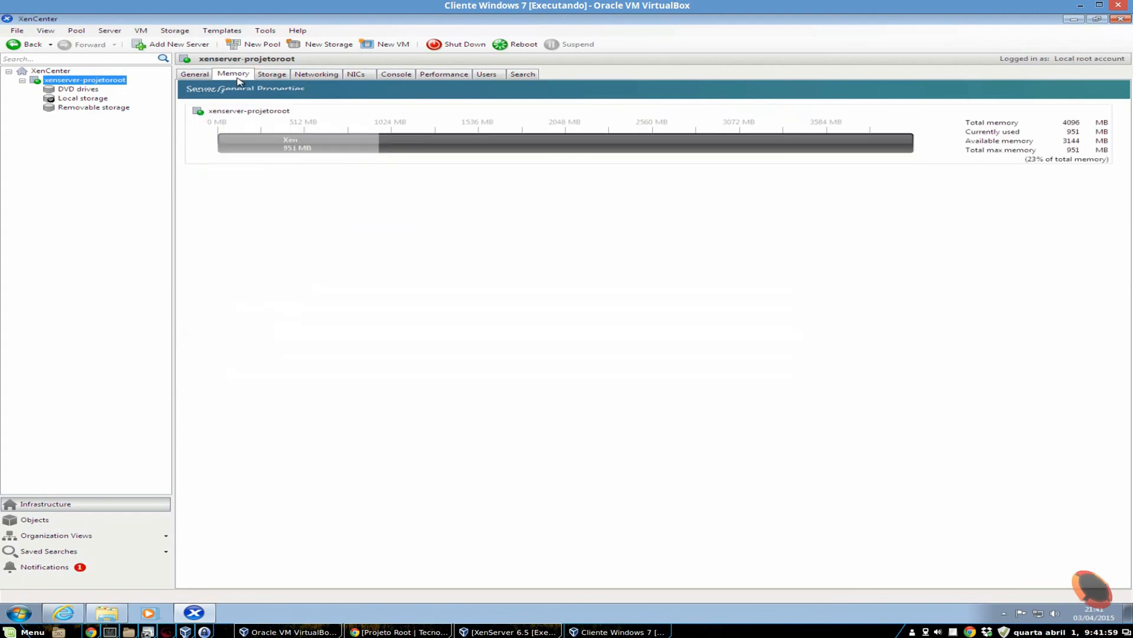
{"action": "left_click", "coordinate": [267, 74]}
{"action": "left_click", "coordinate": [317, 76]}
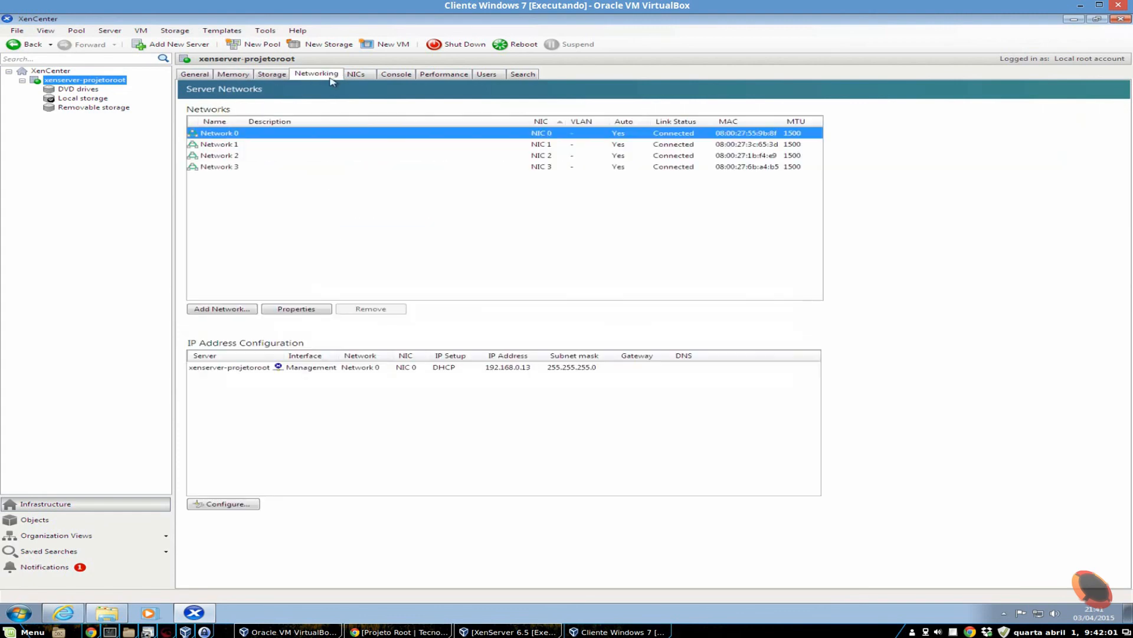
{"action": "left_click", "coordinate": [364, 75]}
{"action": "left_click", "coordinate": [397, 74]}
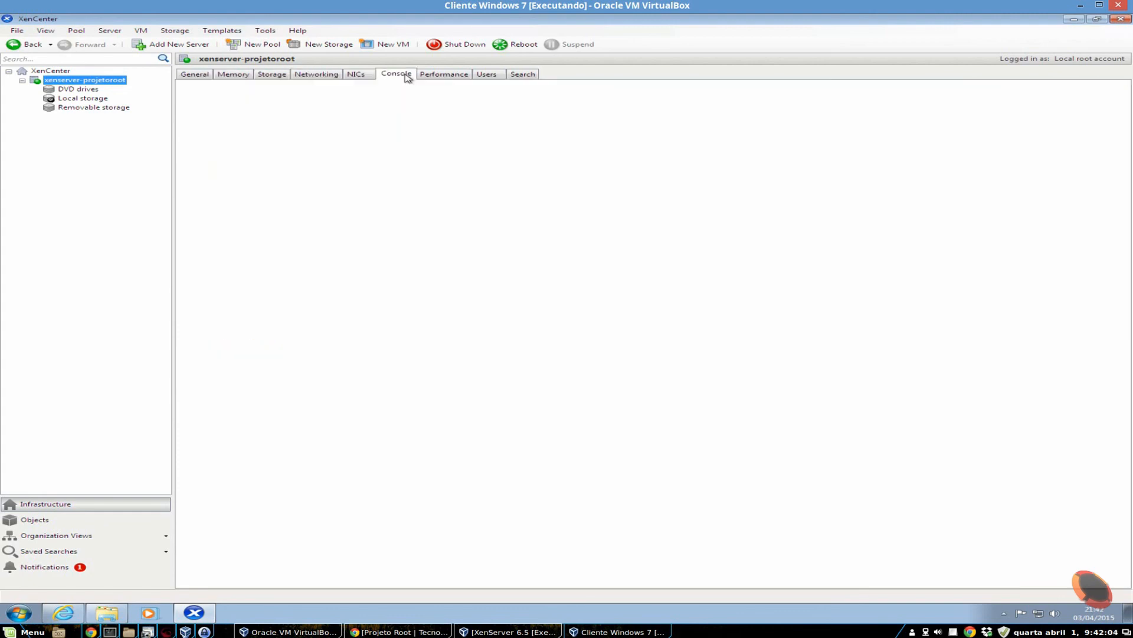
{"action": "left_click", "coordinate": [441, 75]}
{"action": "left_click", "coordinate": [487, 74]}
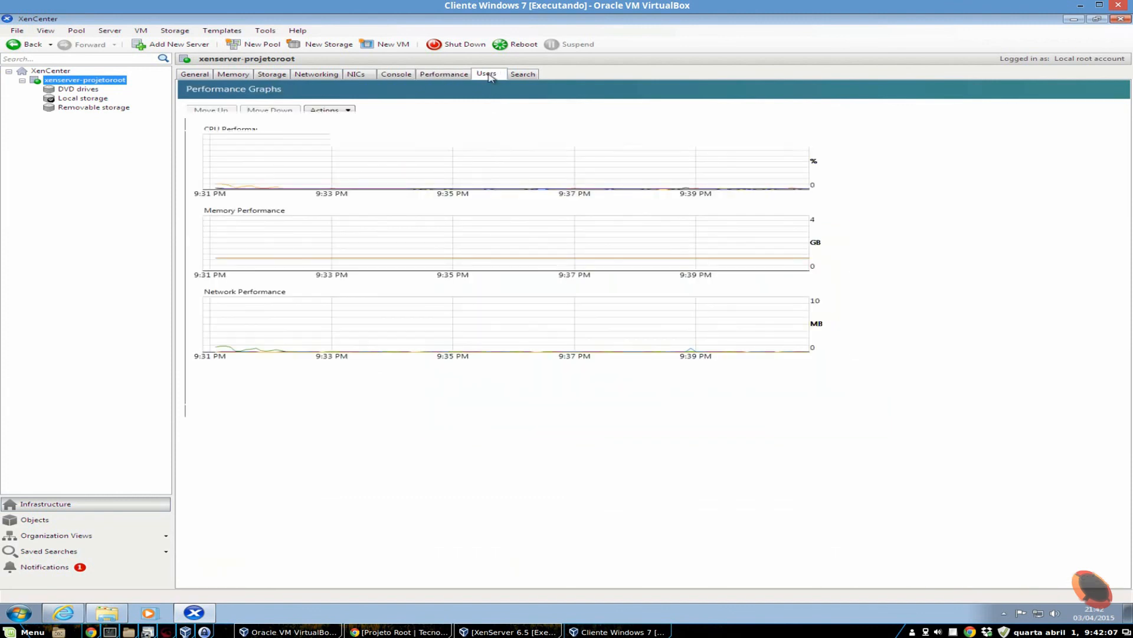
{"action": "left_click", "coordinate": [524, 75]}
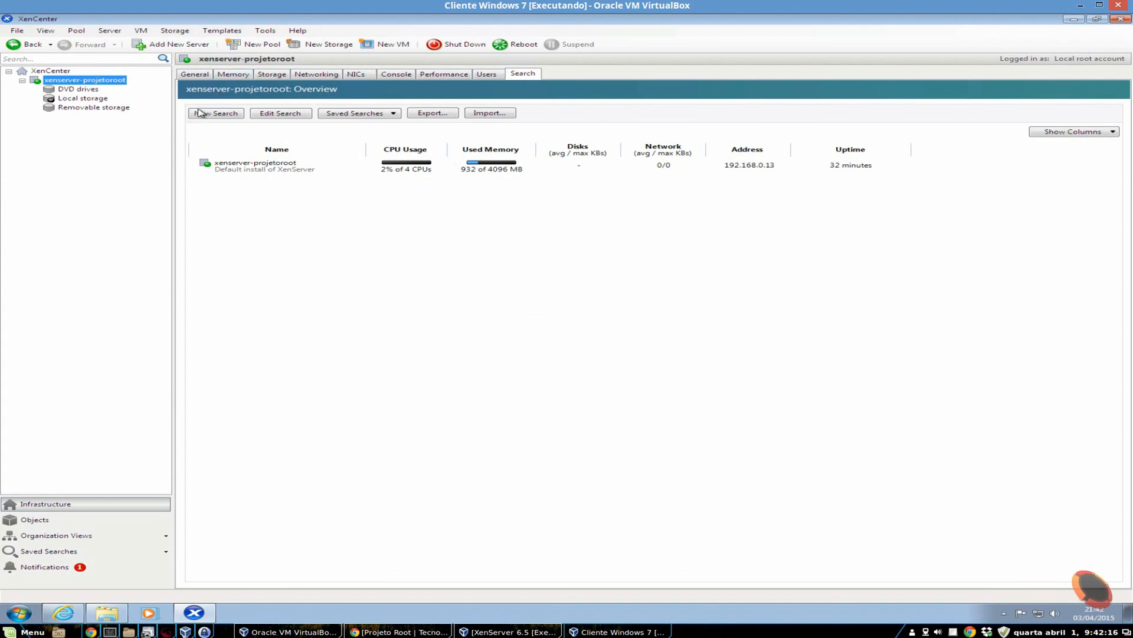
- Expand and examine the host's general details on management interfaces, memory, version, license and CPUs
{"action": "left_click", "coordinate": [201, 75]}
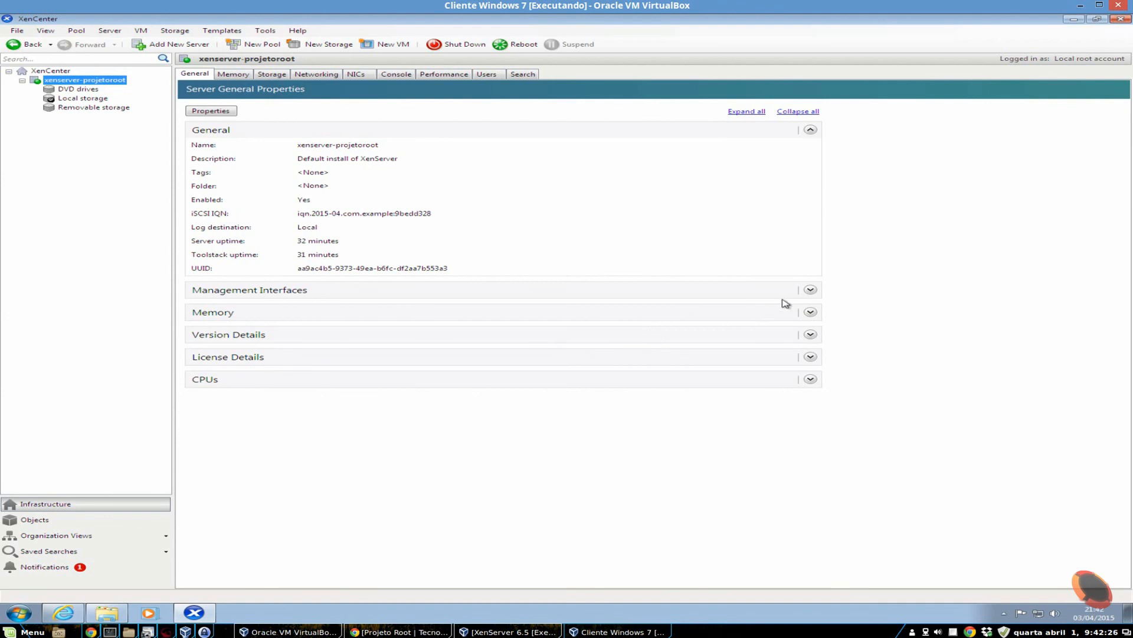
{"action": "left_click", "coordinate": [811, 291]}
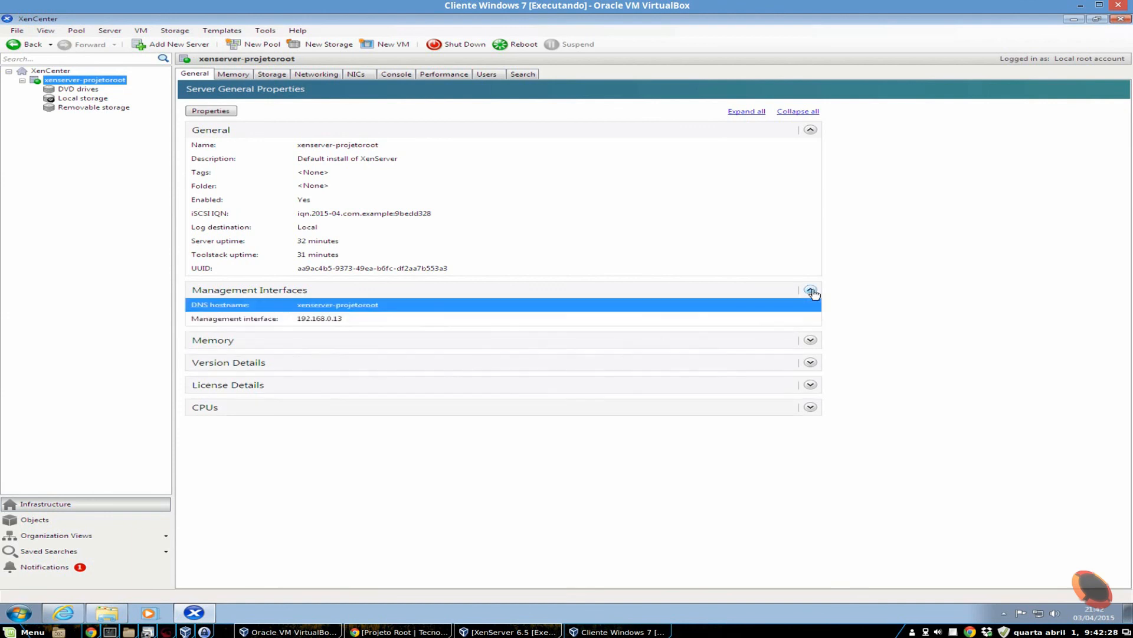
{"action": "left_click", "coordinate": [811, 340]}
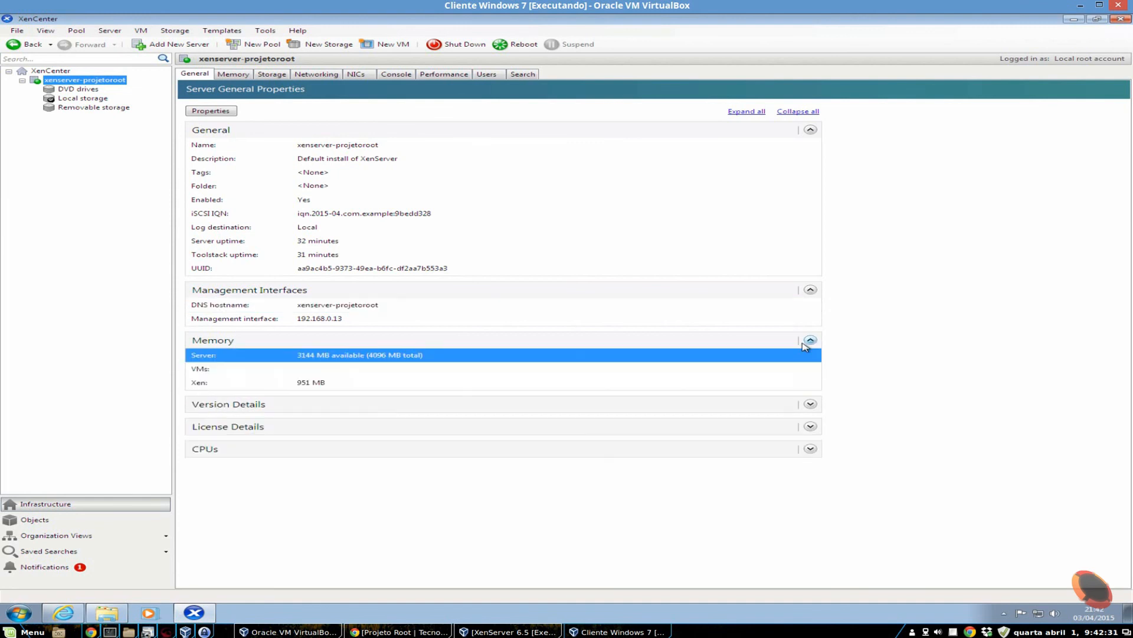
{"action": "left_click", "coordinate": [811, 405]}
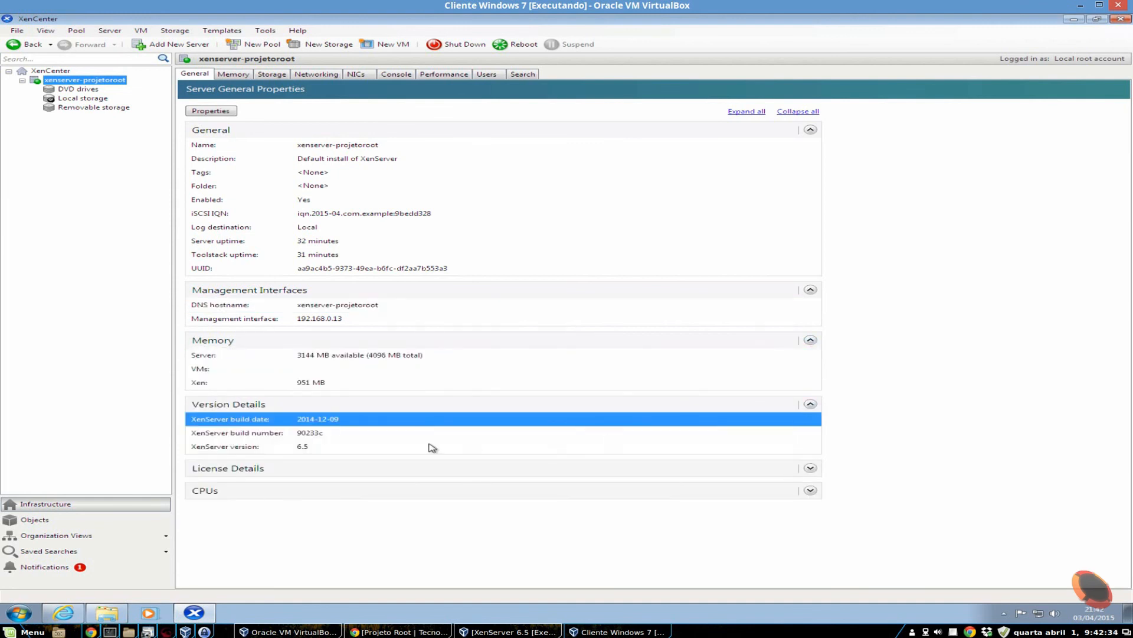
{"action": "left_click", "coordinate": [810, 469]}
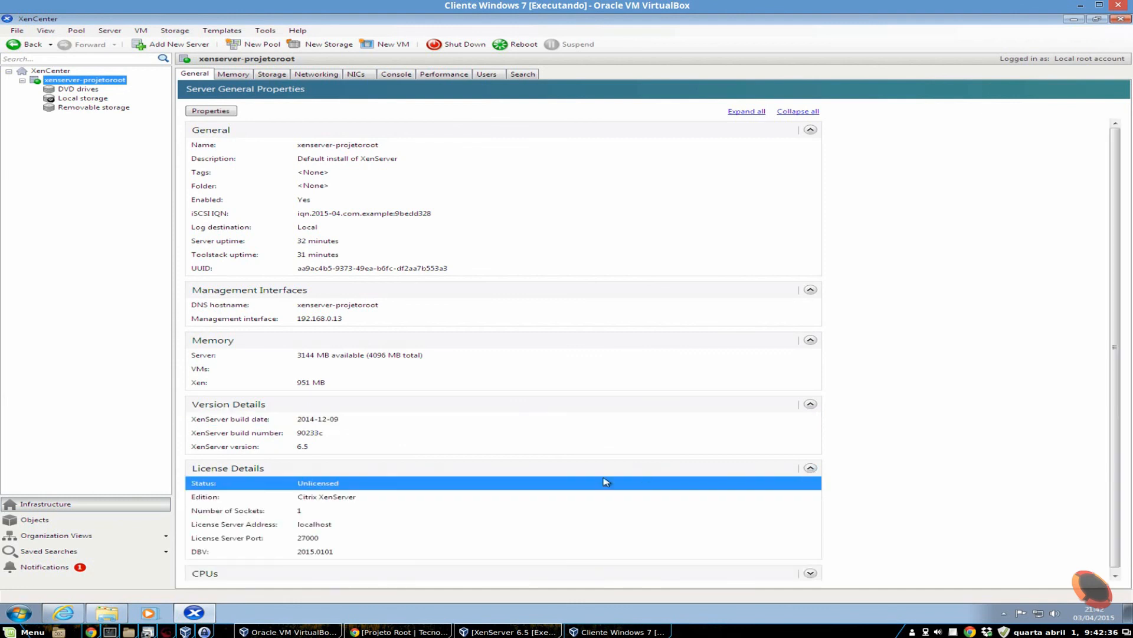
{"action": "left_click", "coordinate": [810, 576]}
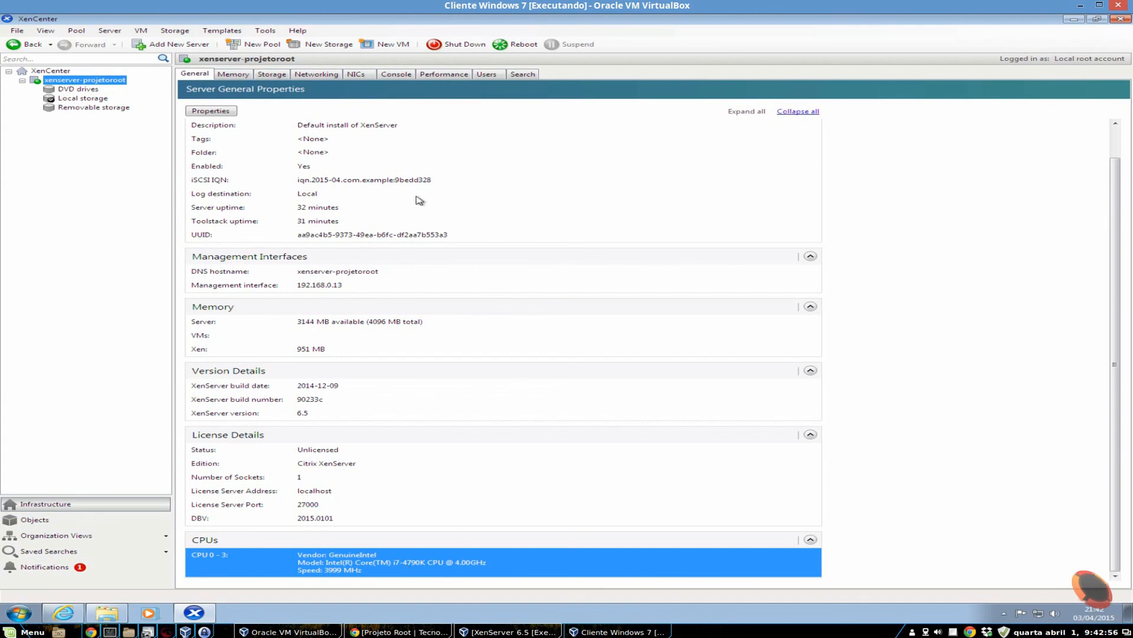
{"action": "scroll", "coordinate": [1028, 254], "scroll_direction": "up", "scroll_amount": 1}
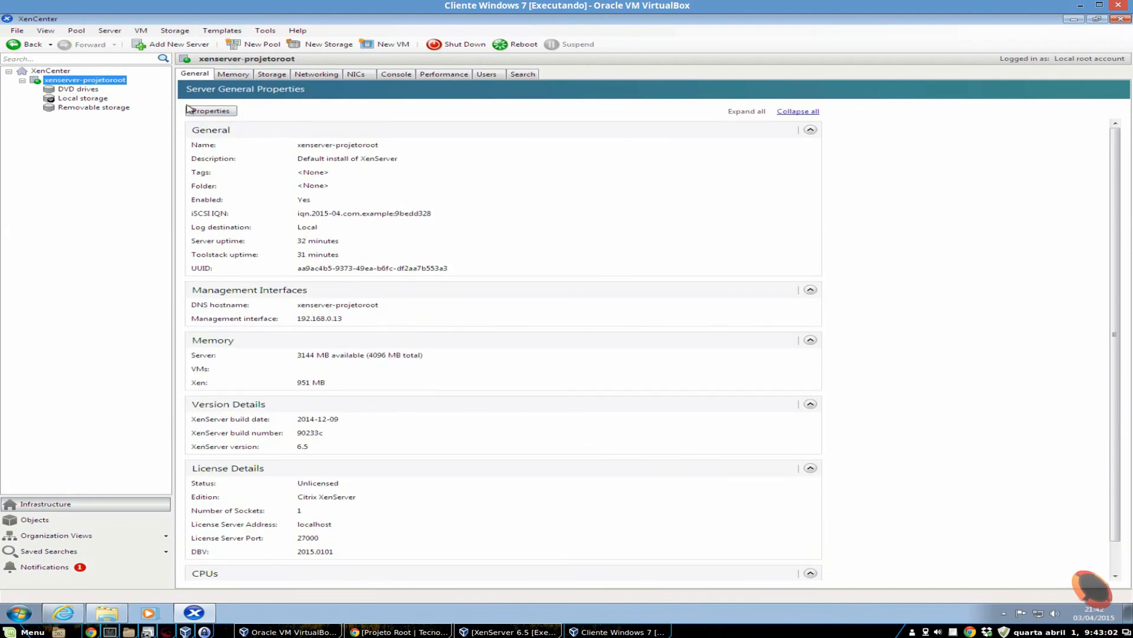
- Examine the Power On, Log Destination and General settings in the host's properties, and close them without changes
{"action": "left_click", "coordinate": [224, 112]}
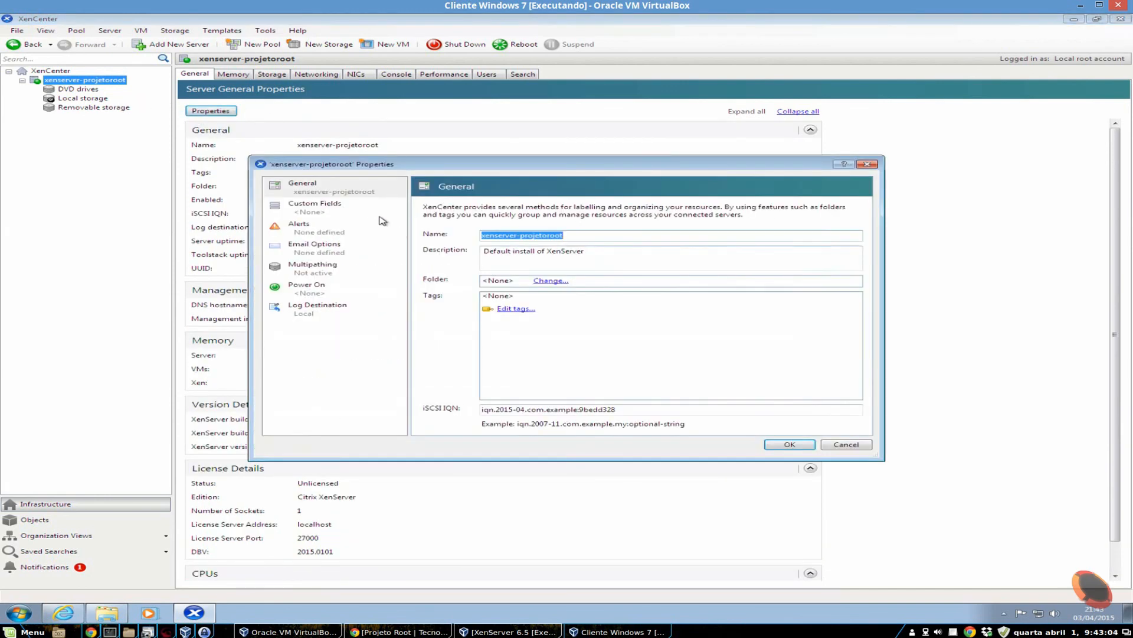
{"action": "left_click", "coordinate": [306, 289]}
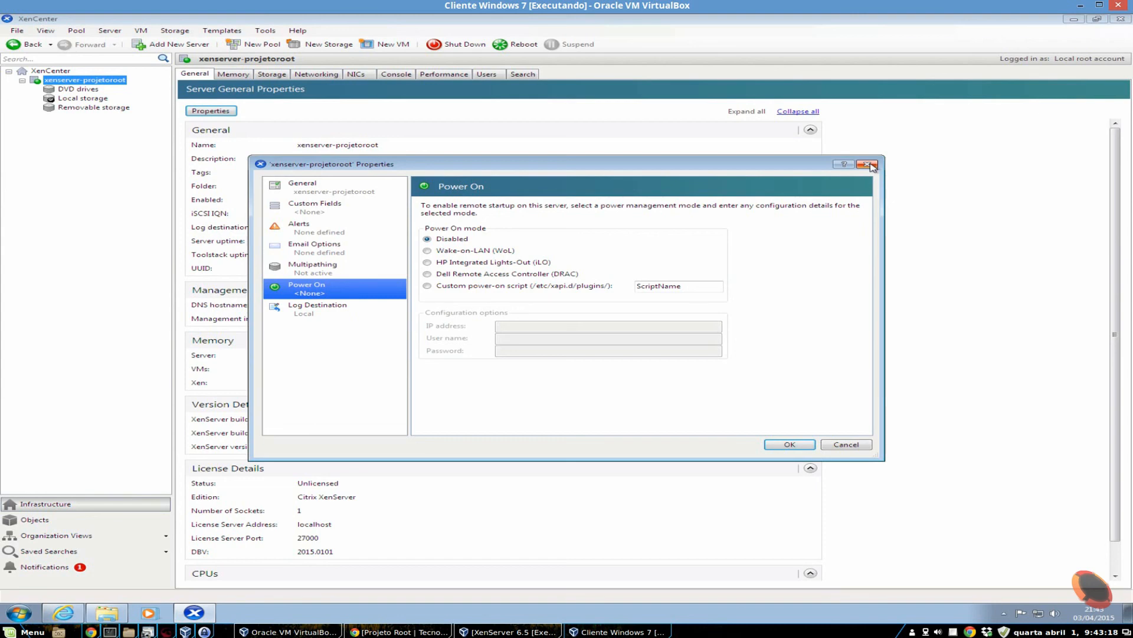
{"action": "left_click", "coordinate": [327, 308]}
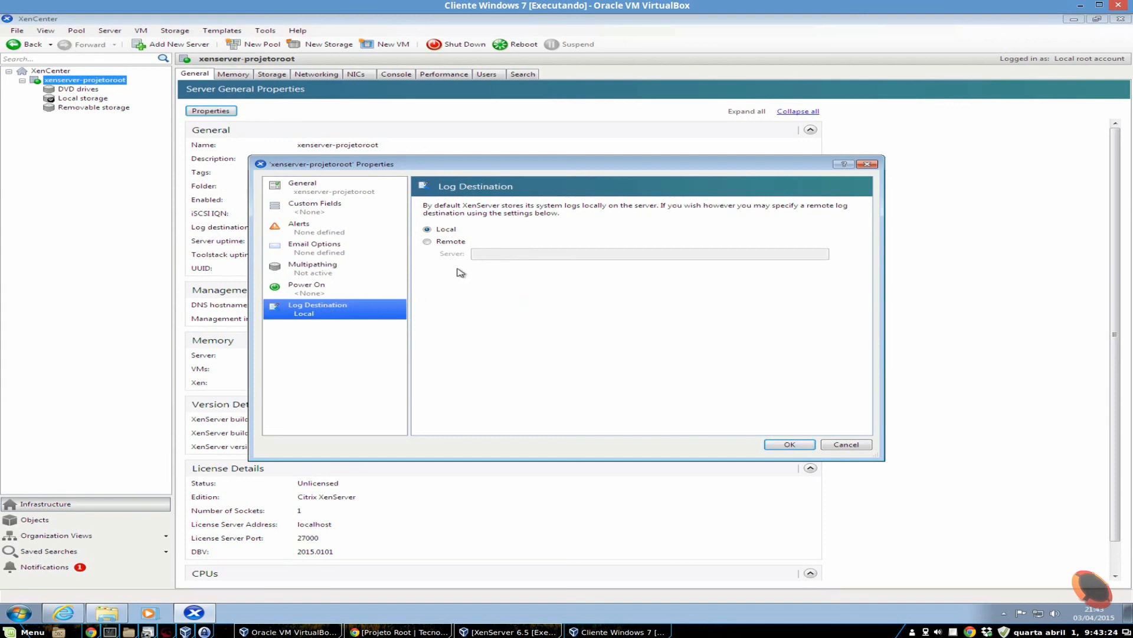
{"action": "left_click", "coordinate": [340, 190]}
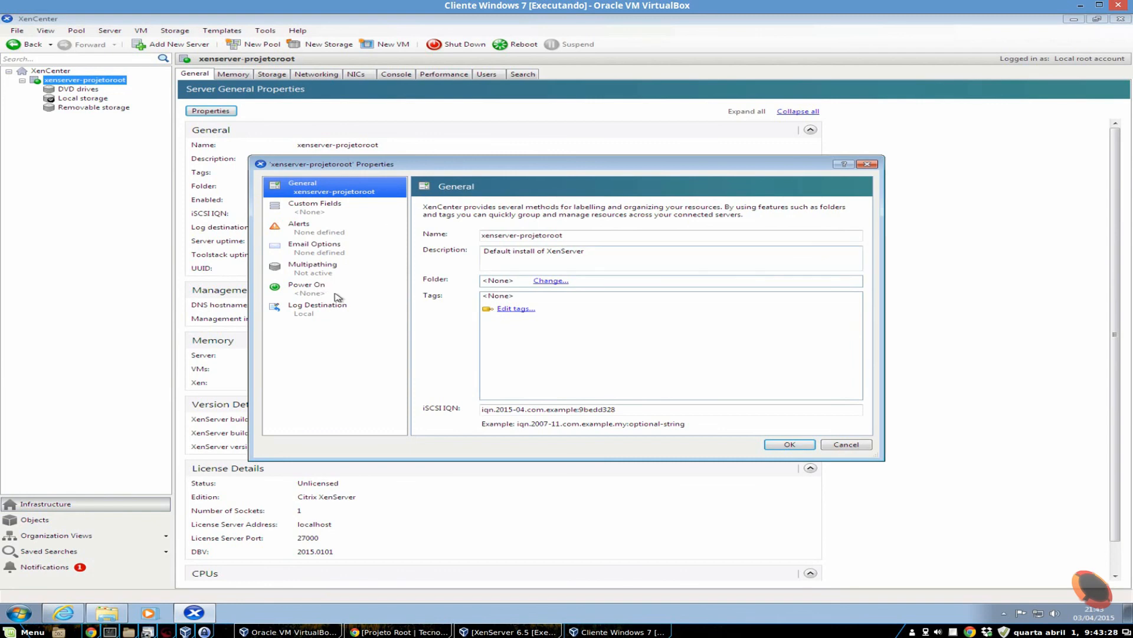
{"action": "left_click", "coordinate": [837, 444]}
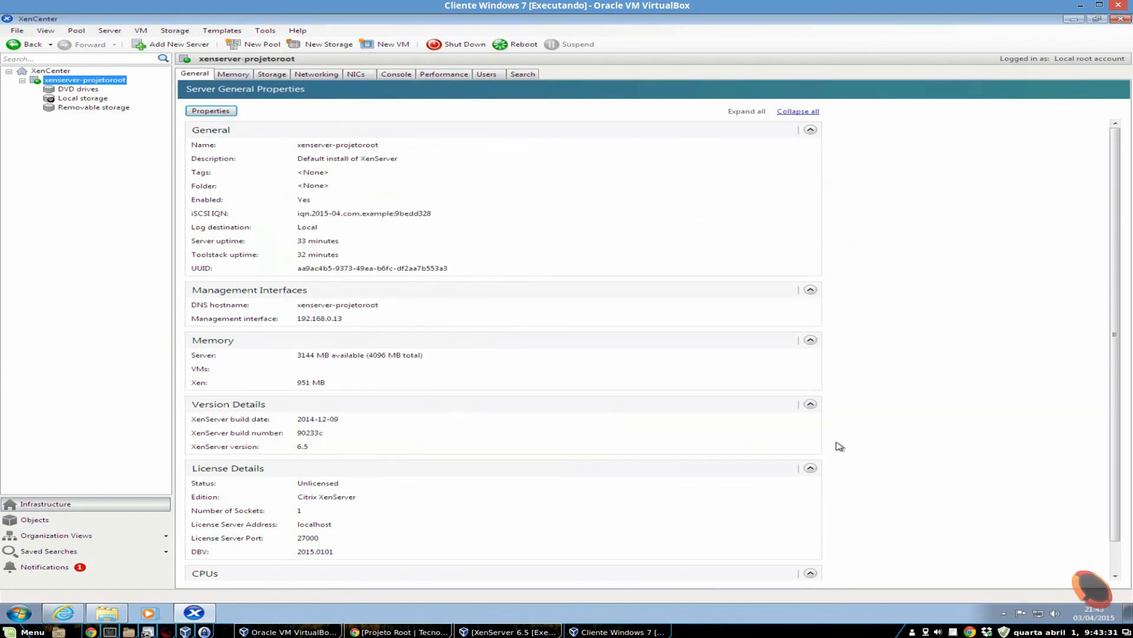